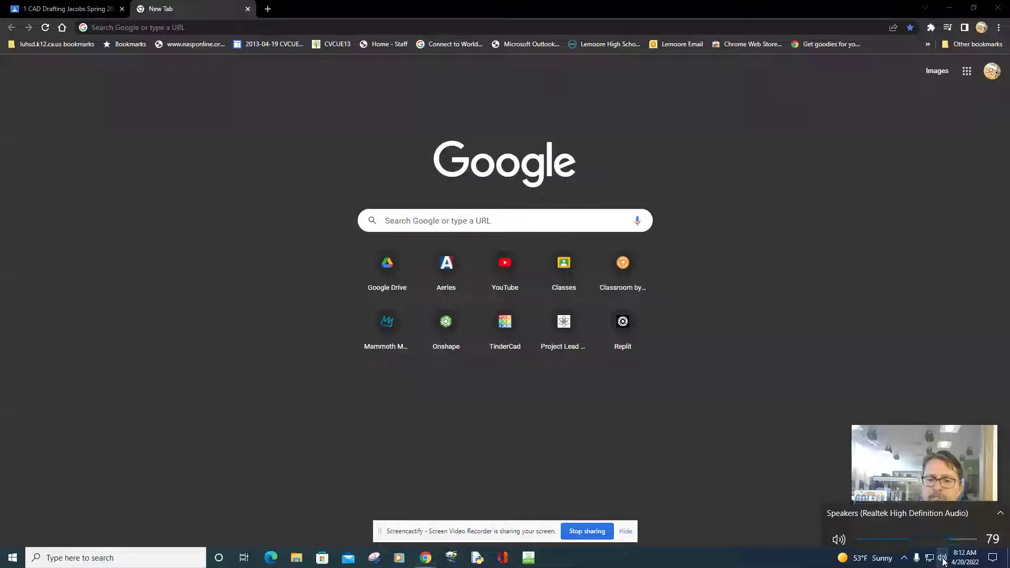
Lower the computer's speaker volume to 61 and hide the screen-sharing notification bar
left_click_drag(944, 534, 929, 535)
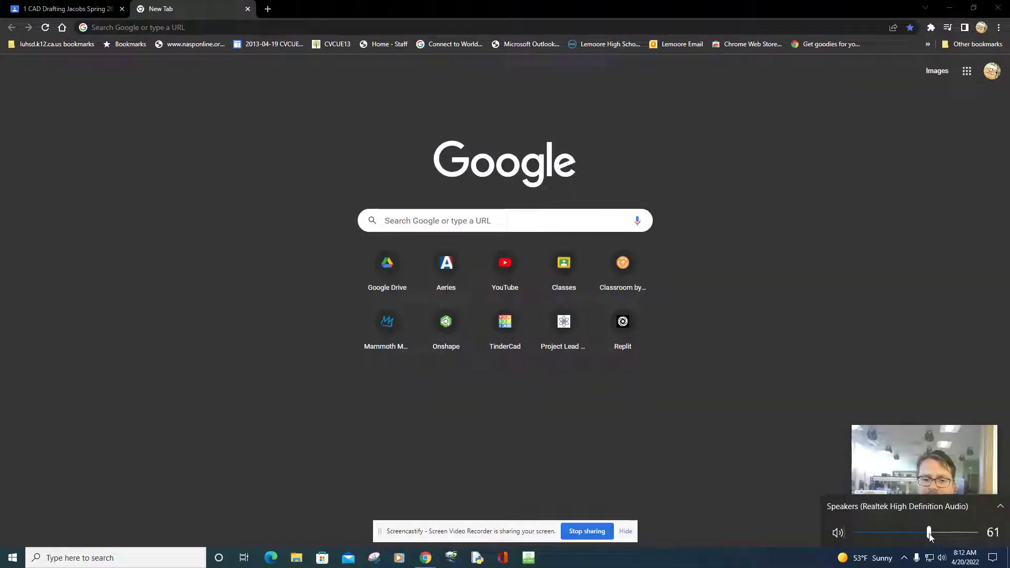
left_click(832, 479)
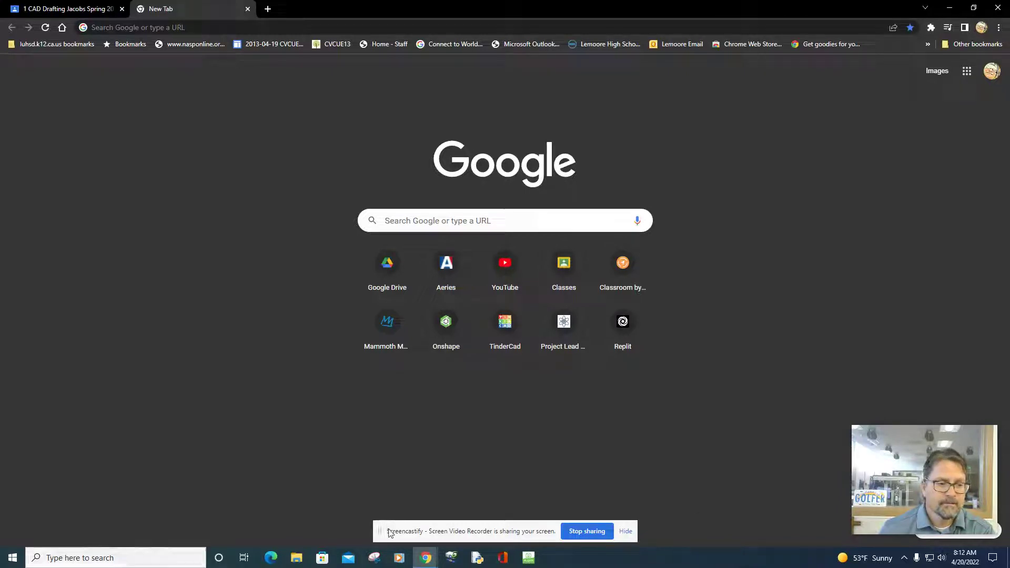
left_click(460, 535)
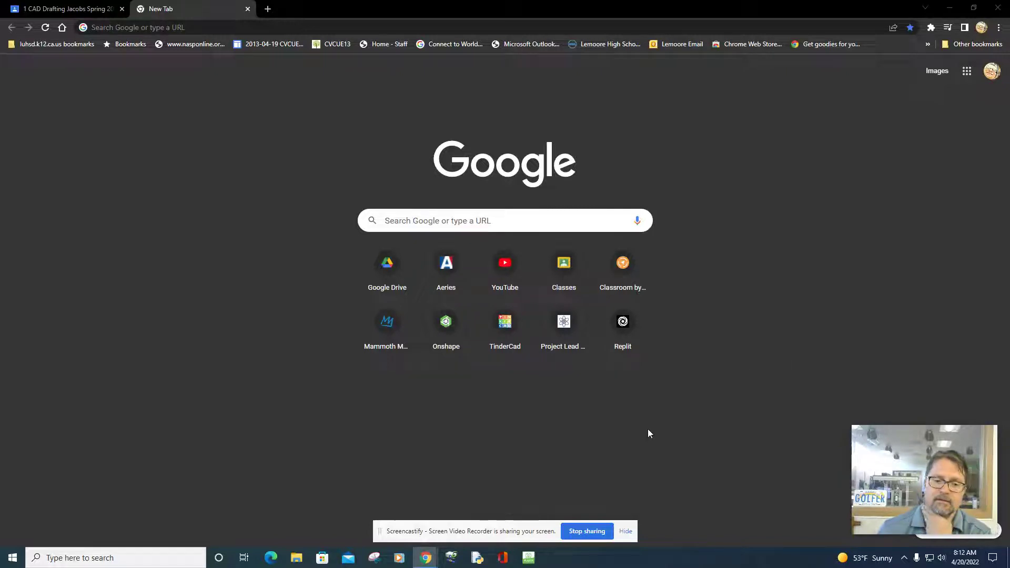
left_click(625, 532)
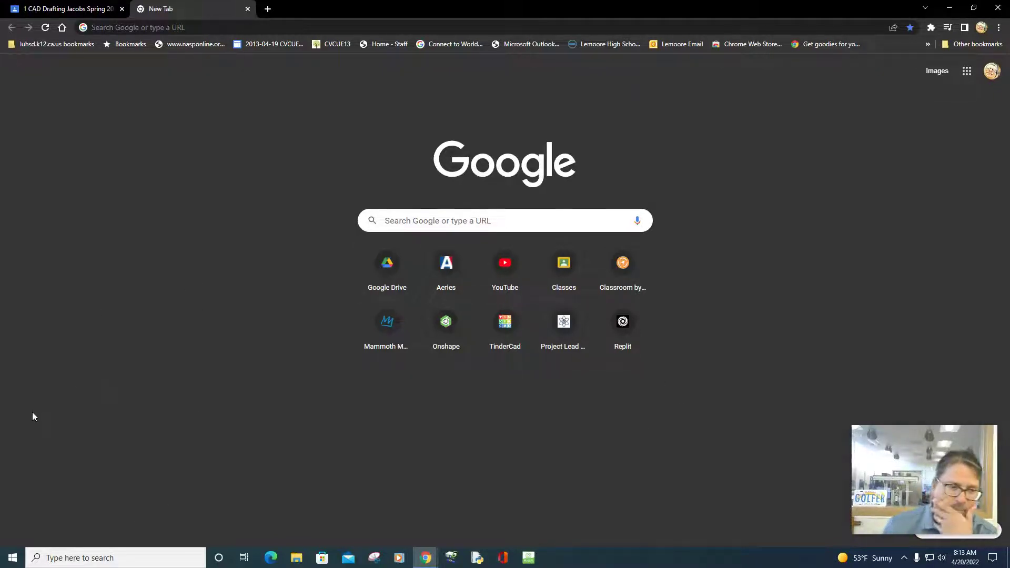
Search the web for "creative cloud adobe" and open the Log in to Adobe Creative Cloud result
left_click(12, 558)
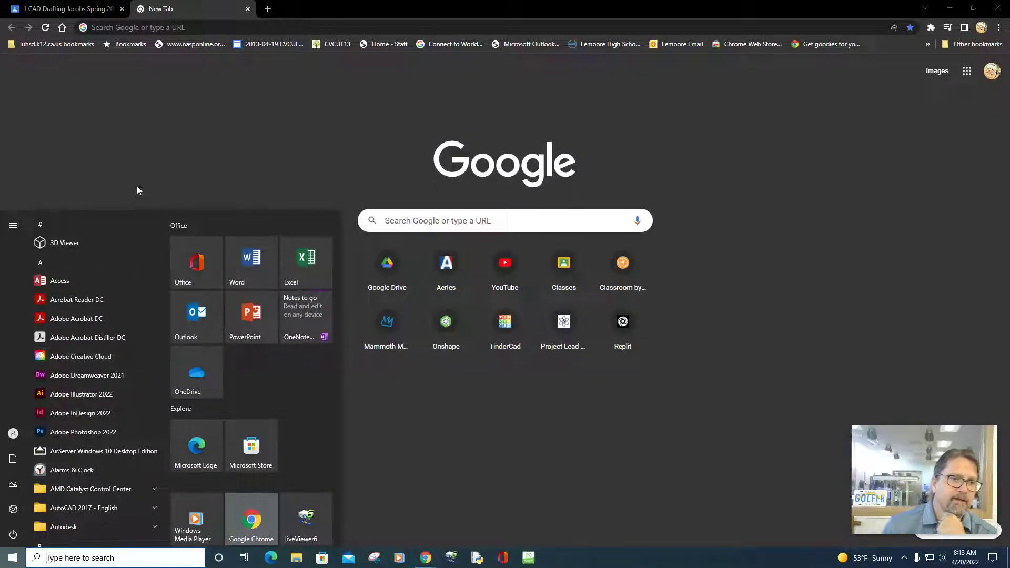
left_click(188, 29)
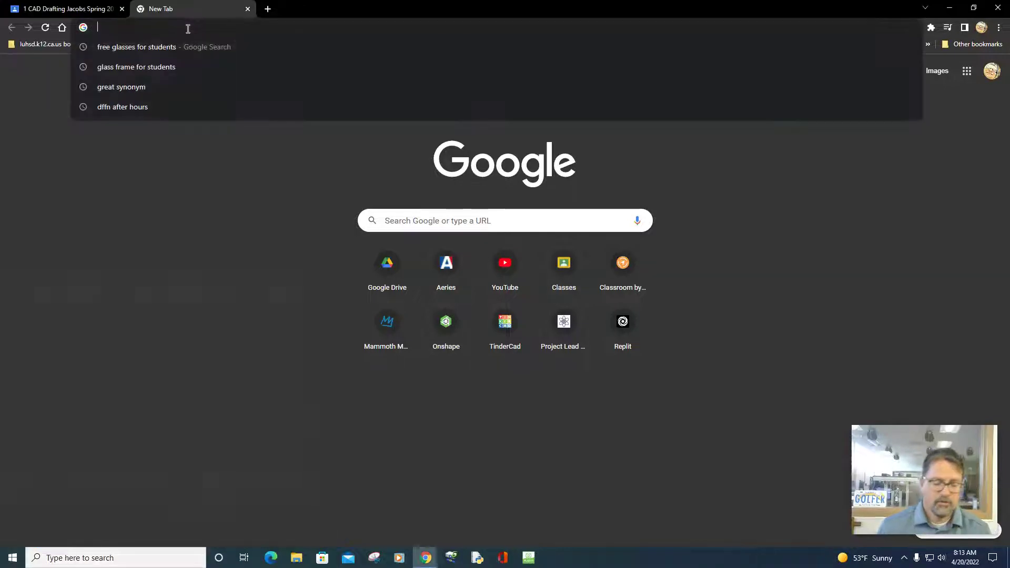
type("crea")
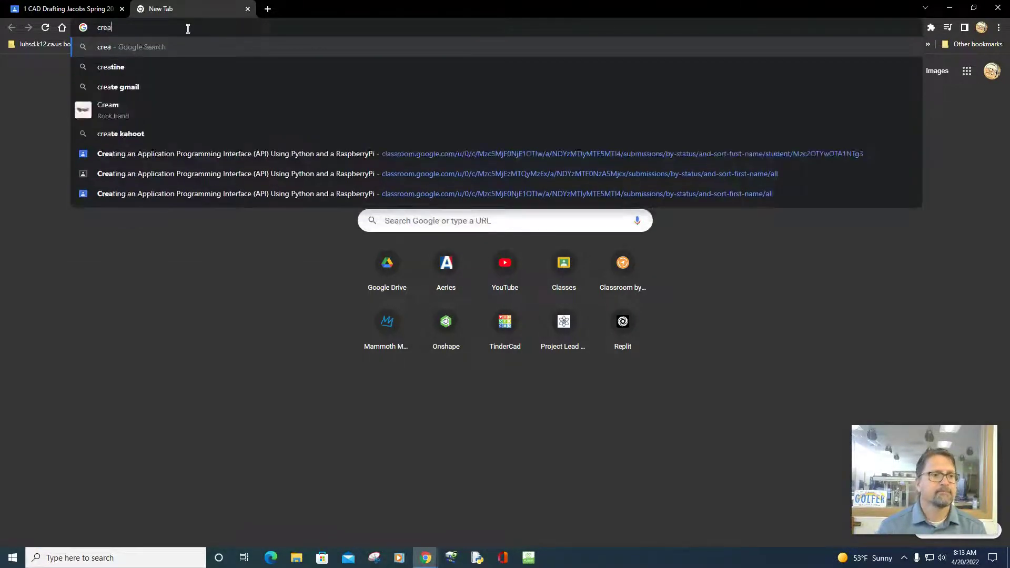
type("tive cloud")
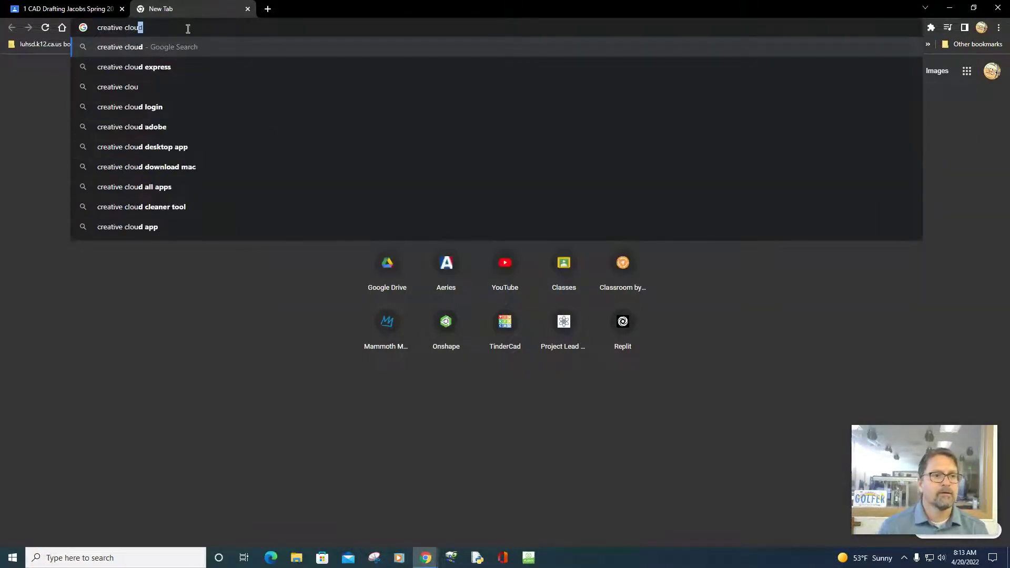
key("Down")
key("Down")
key("Down")
key("Return")
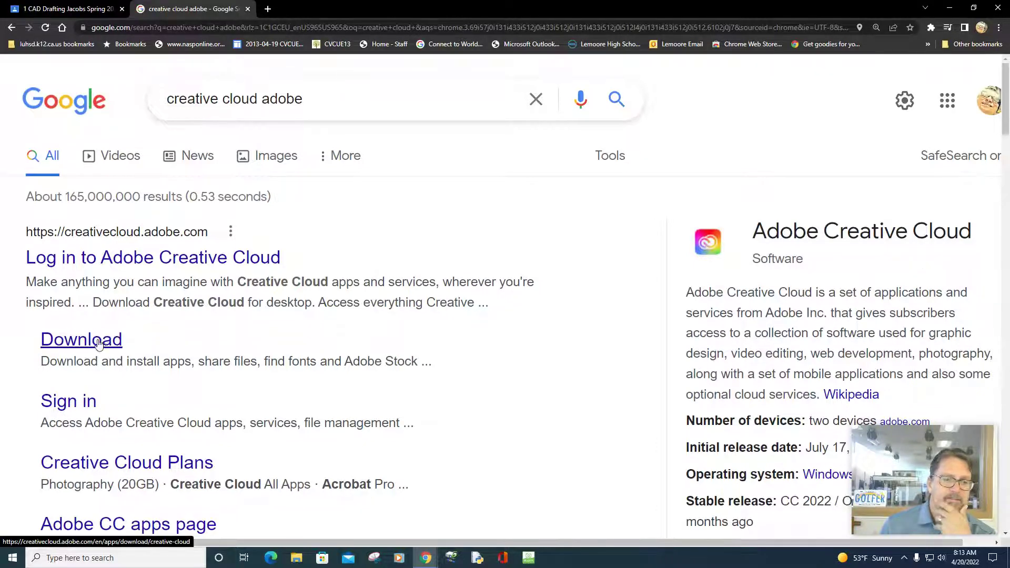
left_click(253, 263)
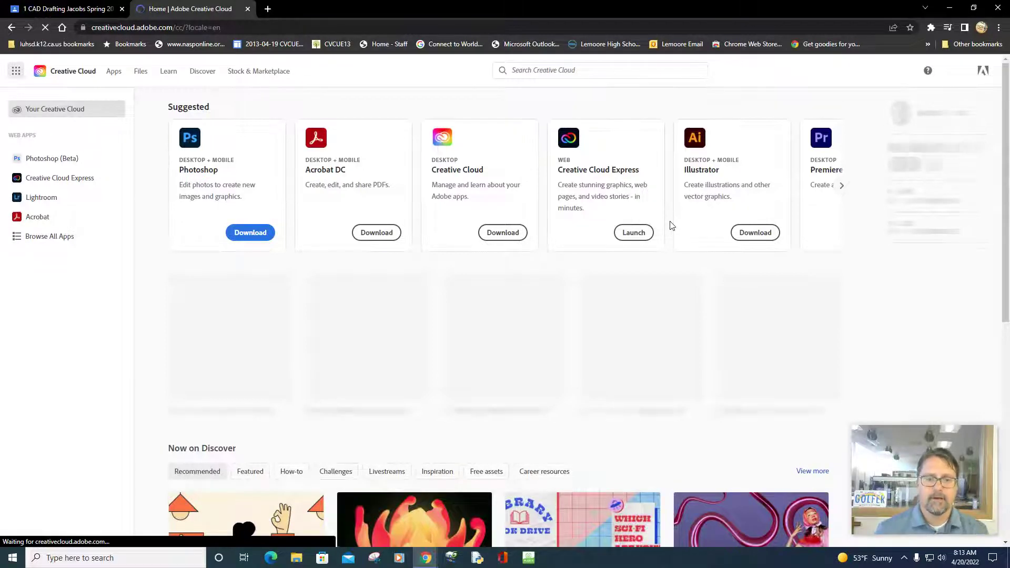
Open the Adobe account management page from Creative Cloud and sign out of the account
left_click(942, 118)
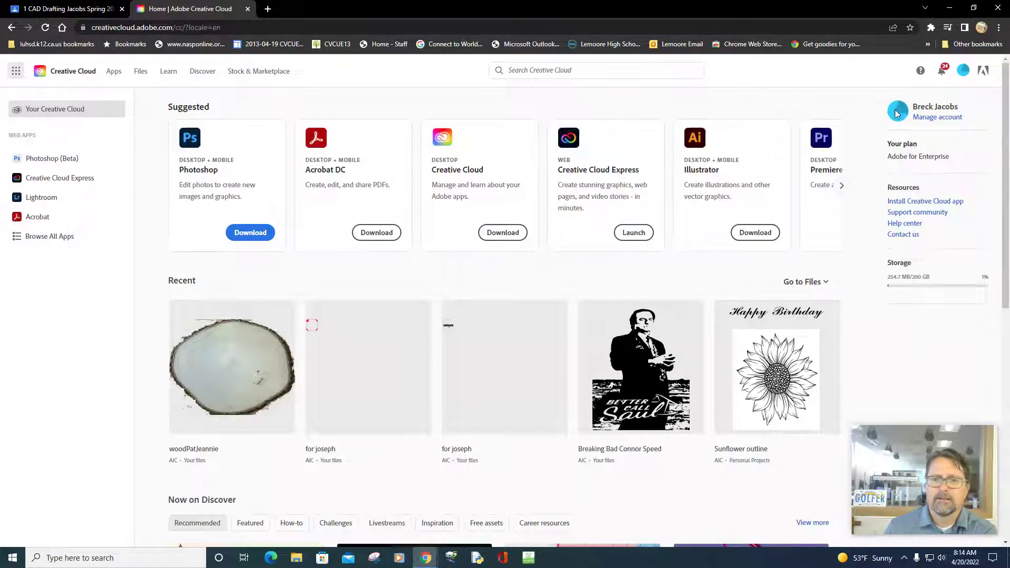
left_click(949, 119)
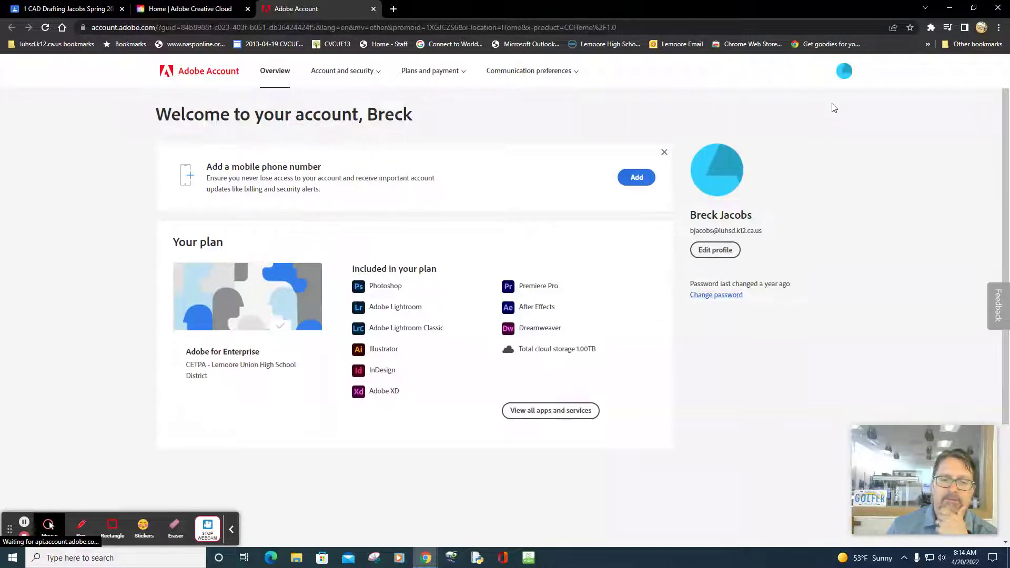
left_click(841, 74)
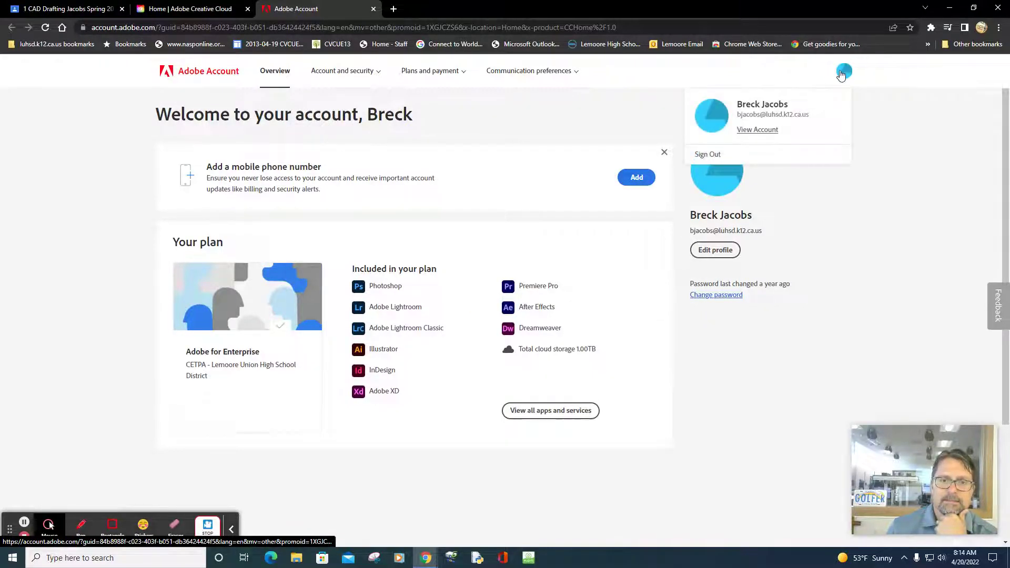
left_click(708, 155)
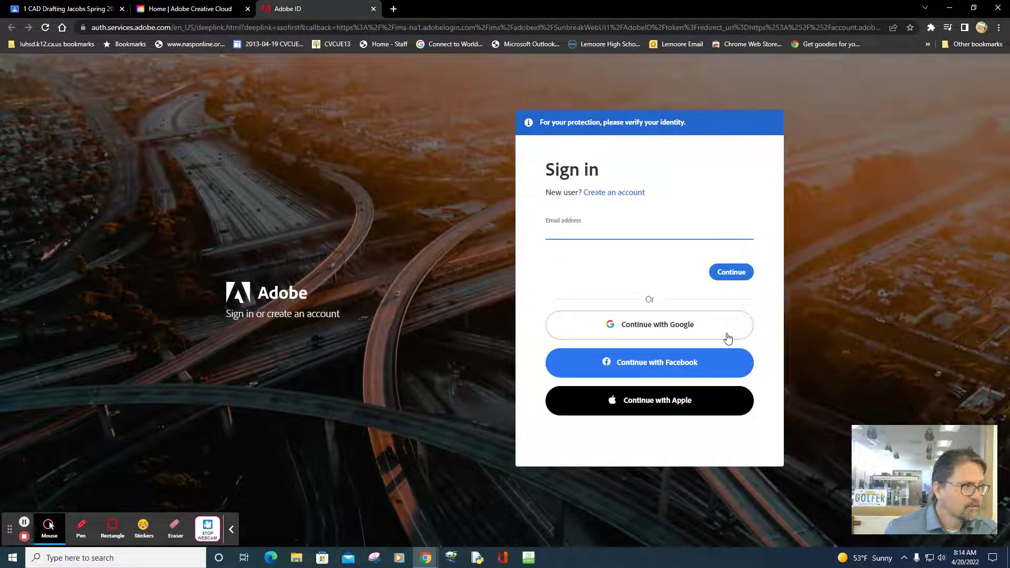
Sign in to Adobe with the school Google account, choosing the Enterprise ID company or school account
left_click(667, 326)
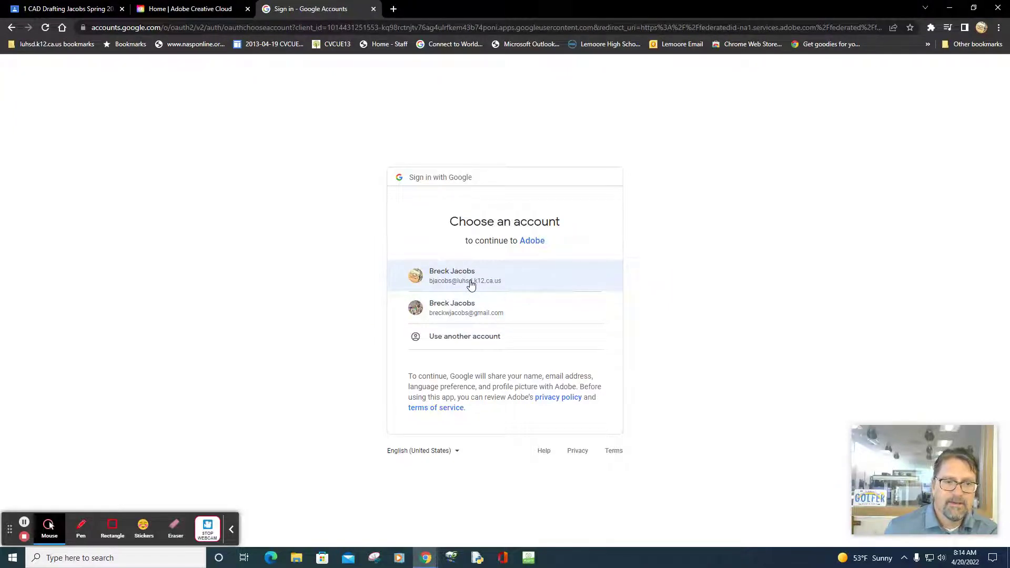
left_click(471, 285)
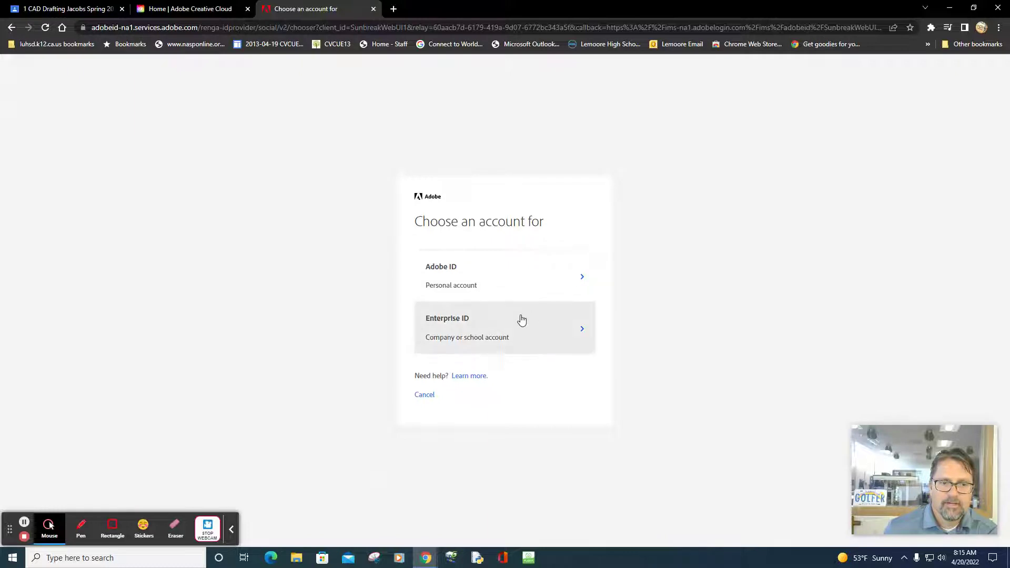
left_click(515, 333)
left_click(538, 333)
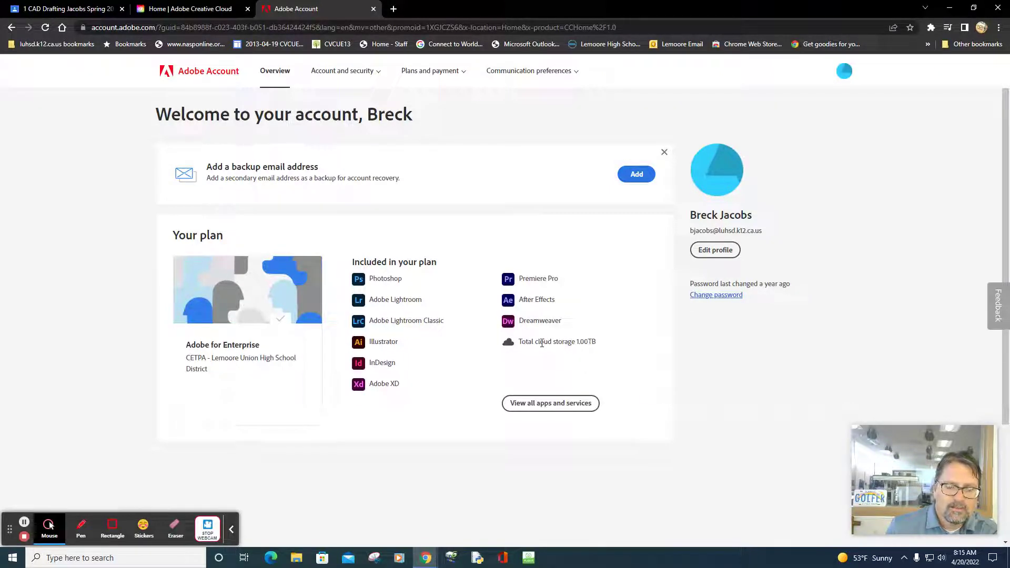
Examine the full list of apps and services included in the Adobe for Enterprise plan
left_click(547, 404)
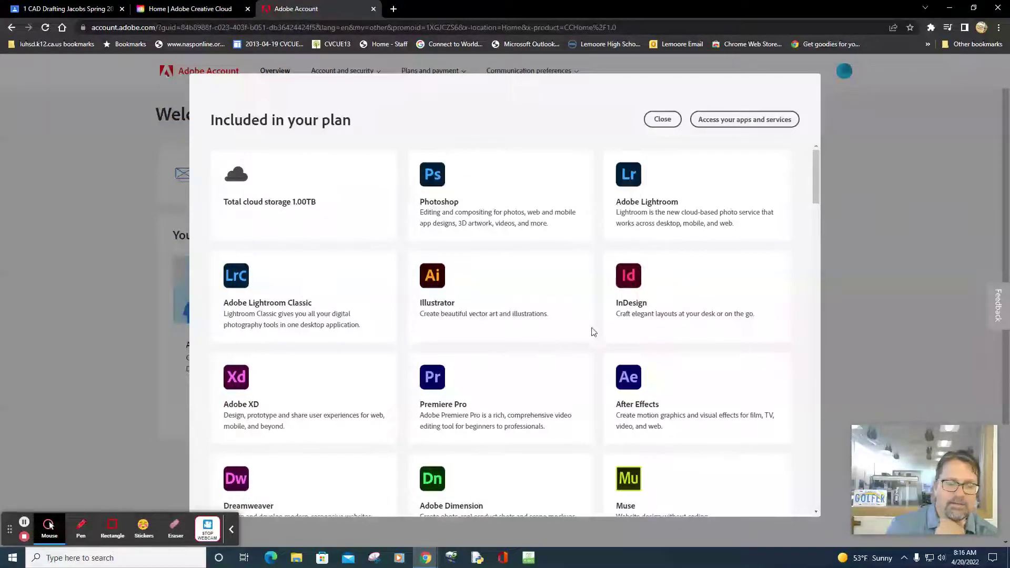
scroll(602, 343, "down", 1)
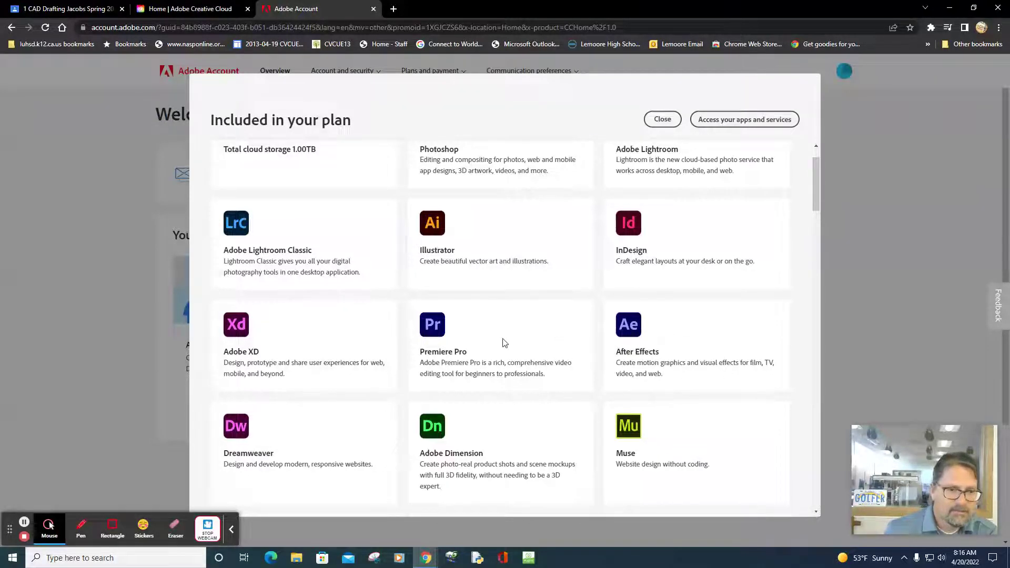
scroll(515, 342, "up", 1)
scroll(551, 343, "down", 3)
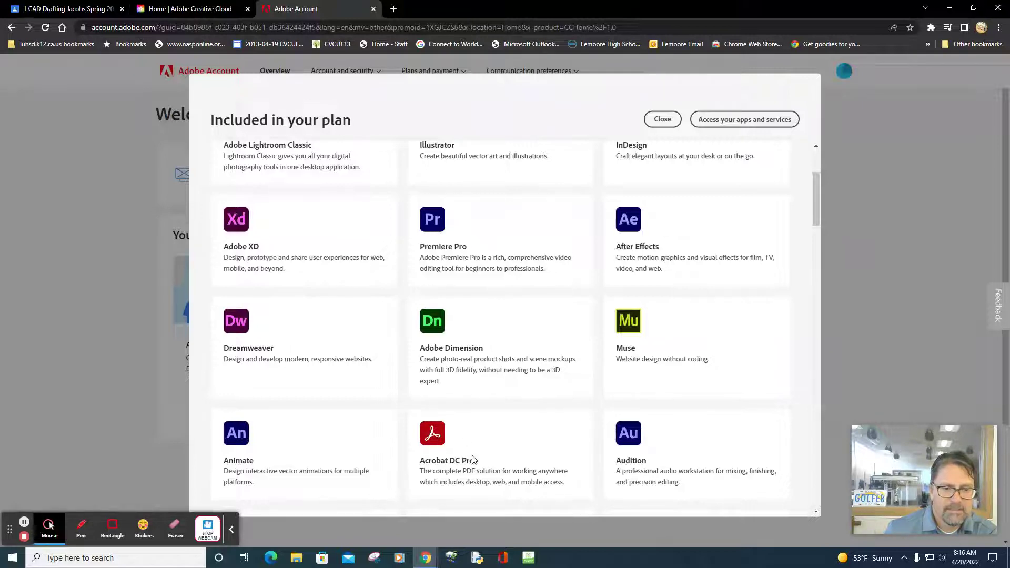
scroll(523, 411, "up", 2)
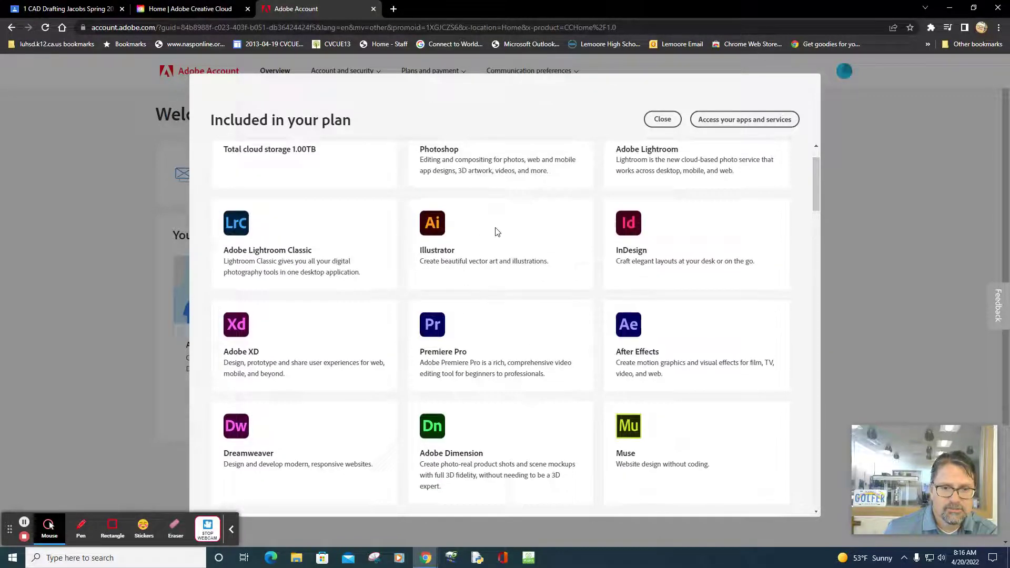
scroll(604, 263, "down", 4)
scroll(635, 284, "down", 2)
scroll(700, 326, "down", 2)
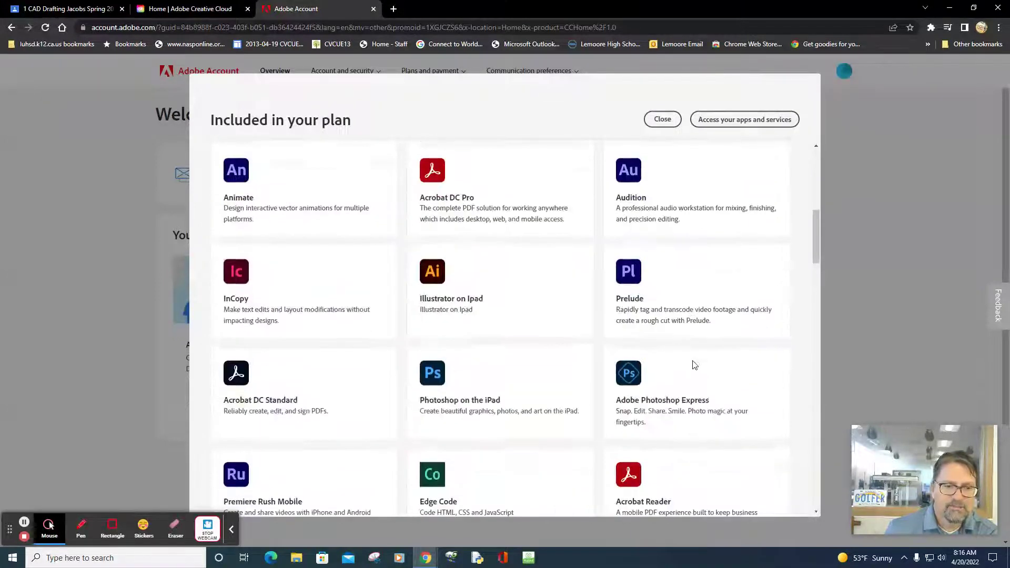
scroll(701, 363, "down", 2)
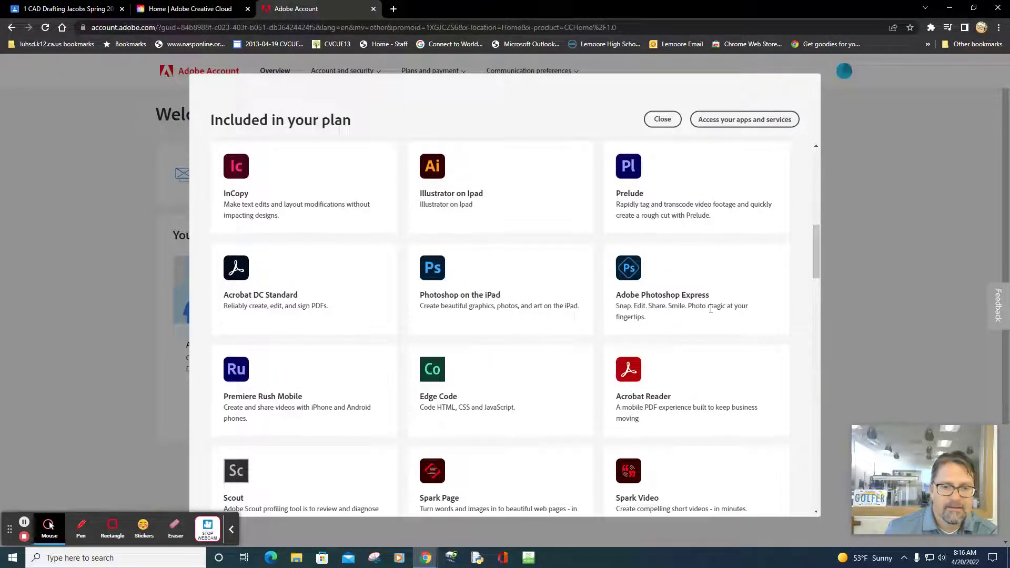
scroll(662, 264, "down", 2)
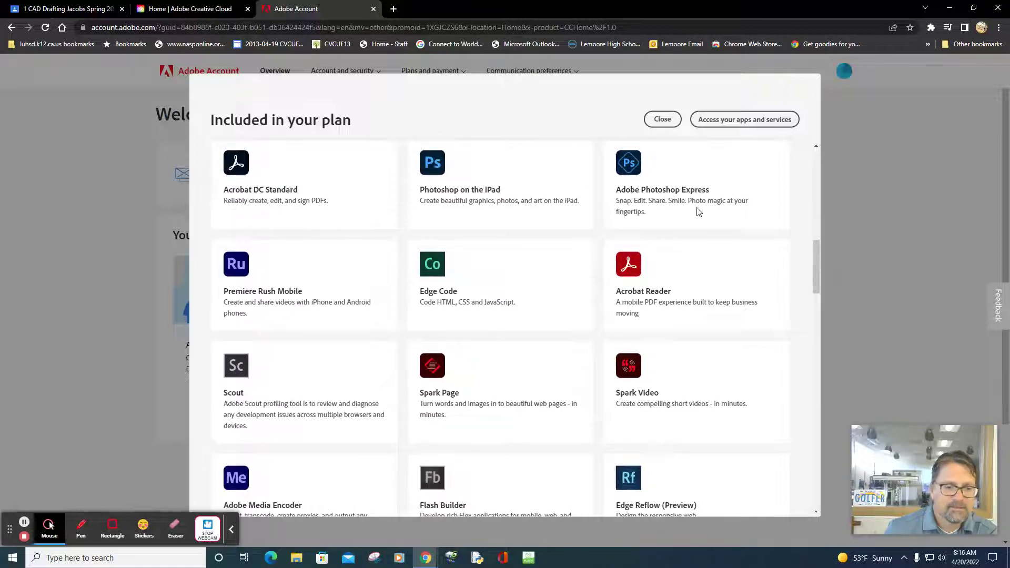
scroll(698, 210, "down", 3)
scroll(702, 211, "down", 4)
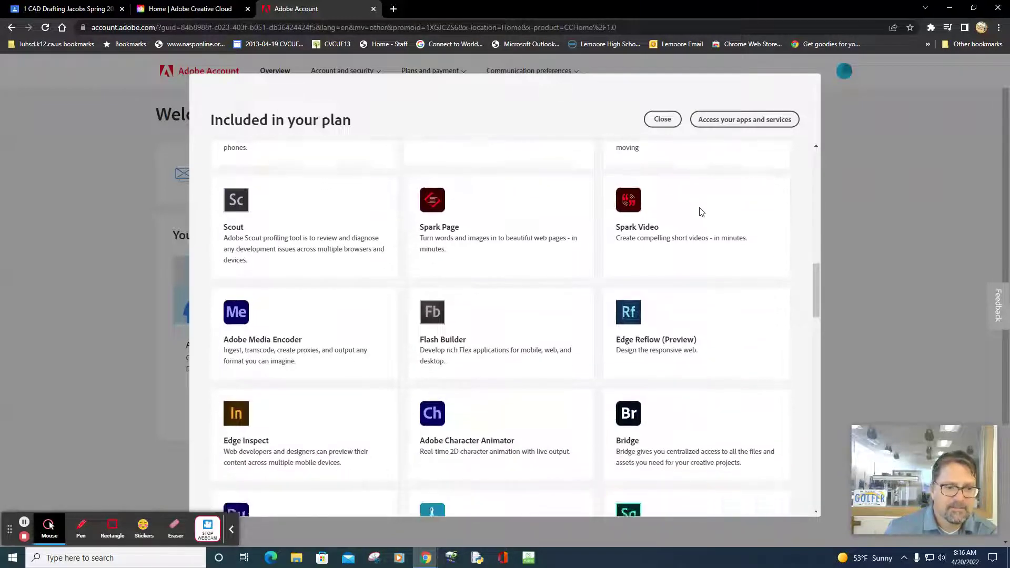
scroll(704, 212, "down", 2)
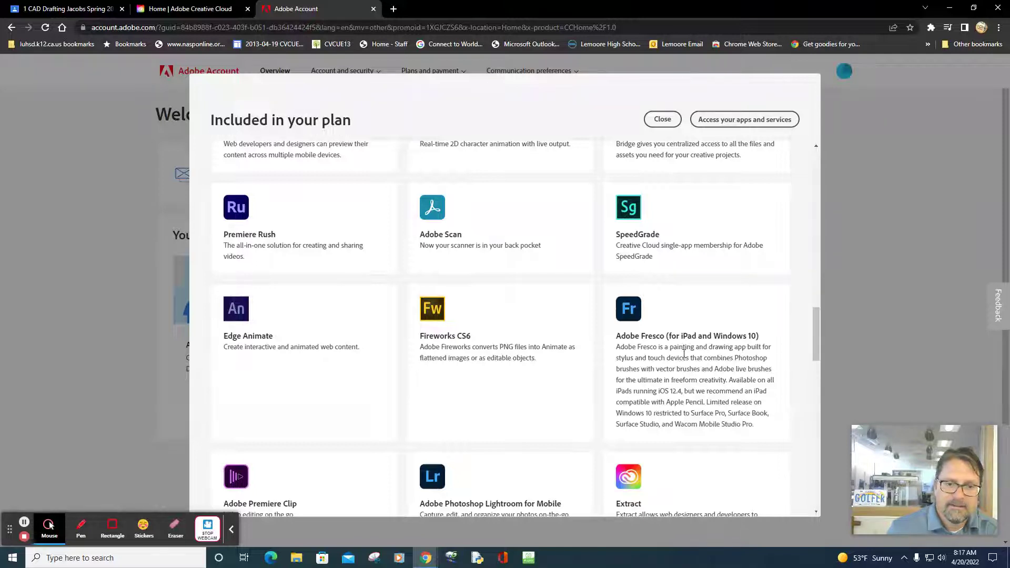
scroll(555, 384, "down", 2)
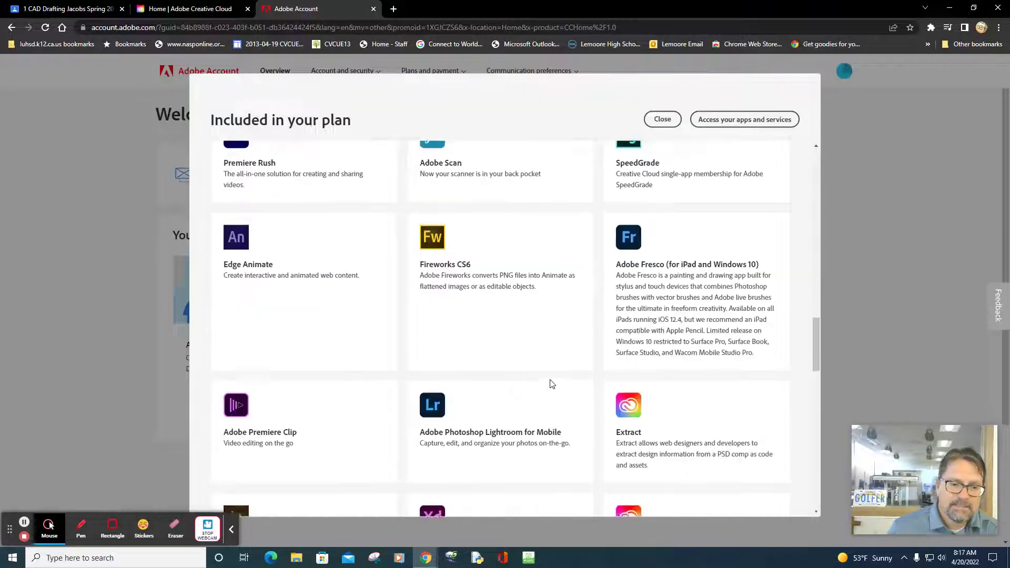
scroll(553, 383, "down", 2)
scroll(562, 383, "down", 4)
scroll(665, 407, "down", 2)
scroll(686, 402, "down", 2)
scroll(689, 403, "down", 5)
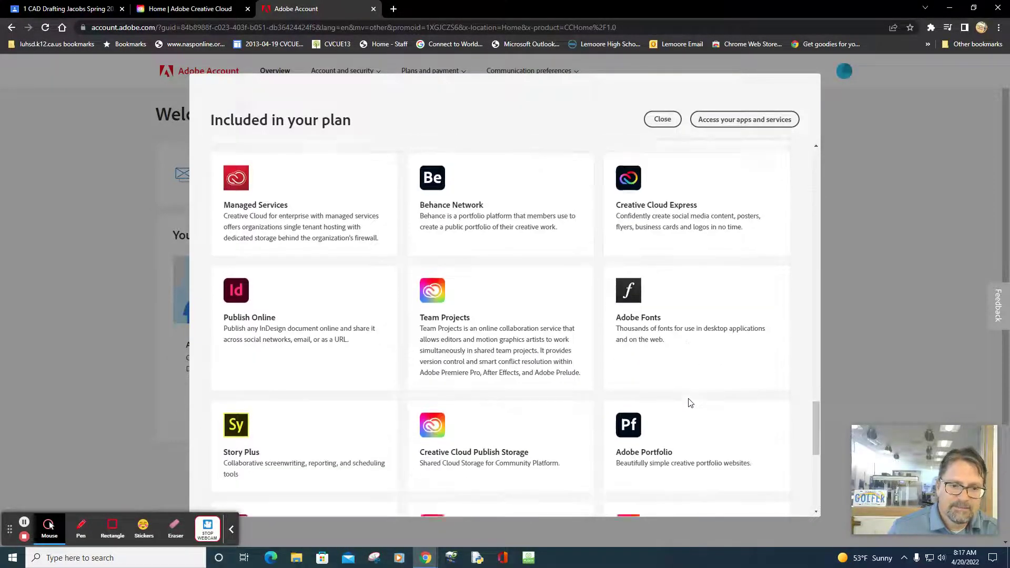
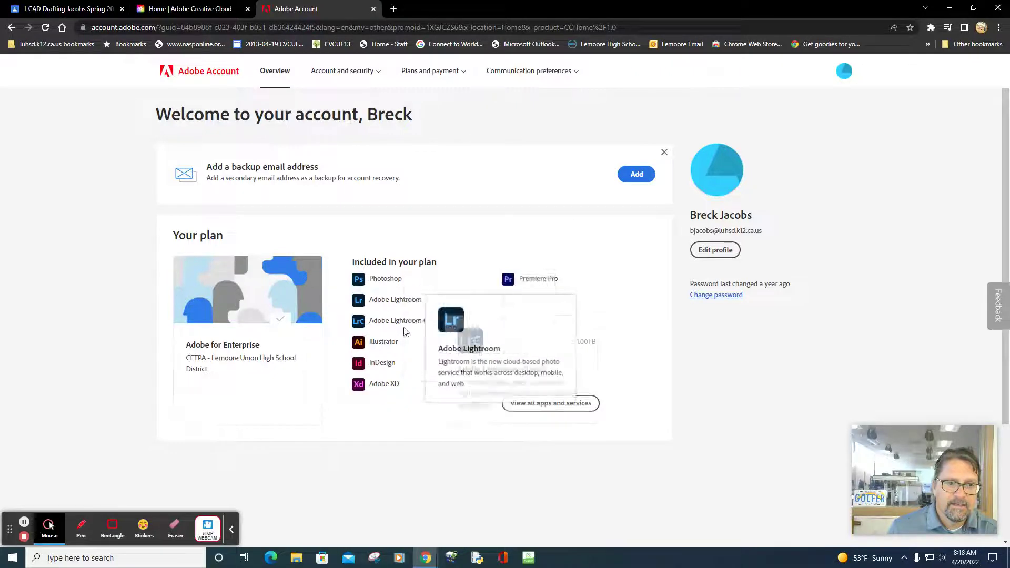
Launch the installed Adobe Illustrator 2022 desktop application
mouse_move(385, 345)
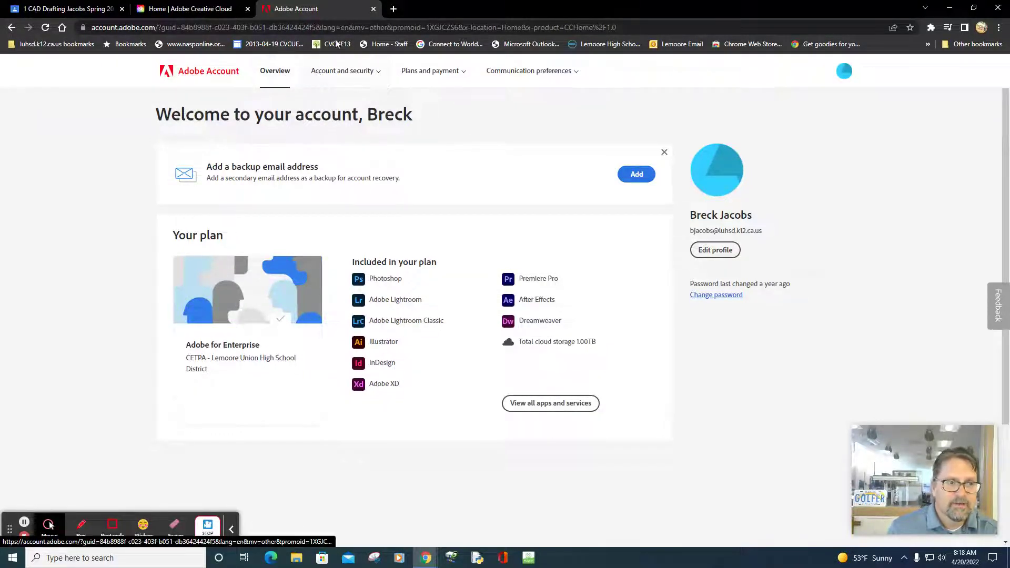
left_click(13, 558)
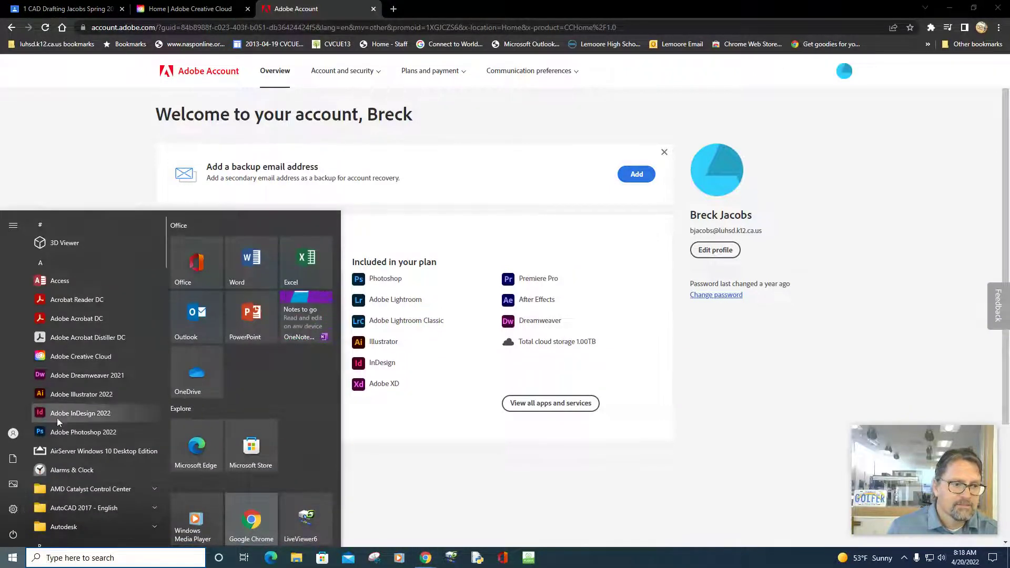
left_click(87, 393)
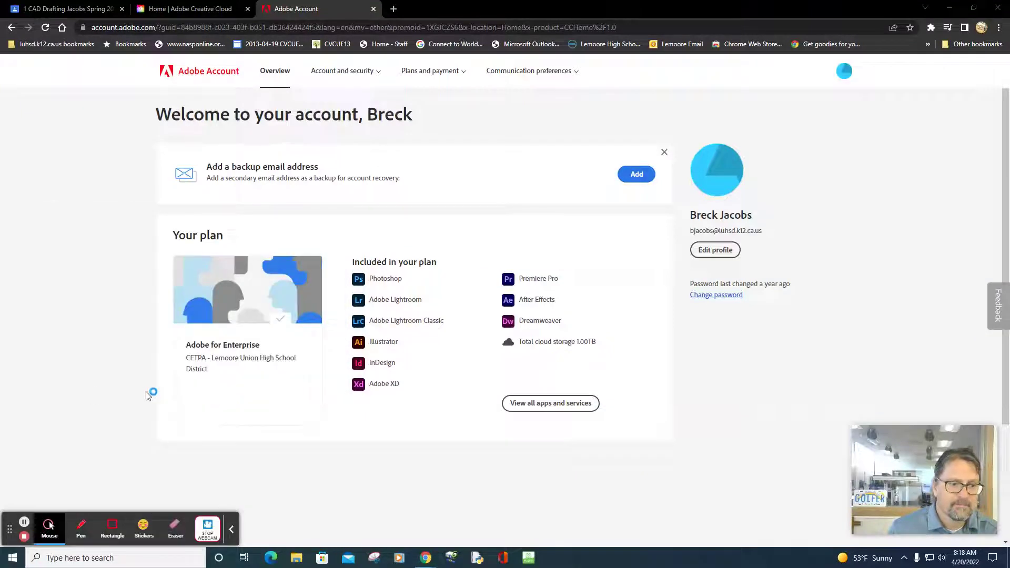
Collapse the recording toolbar and close the Adobe Account and Adobe Creative Cloud pages, leaving the CAD Drafting class page open
left_click(230, 532)
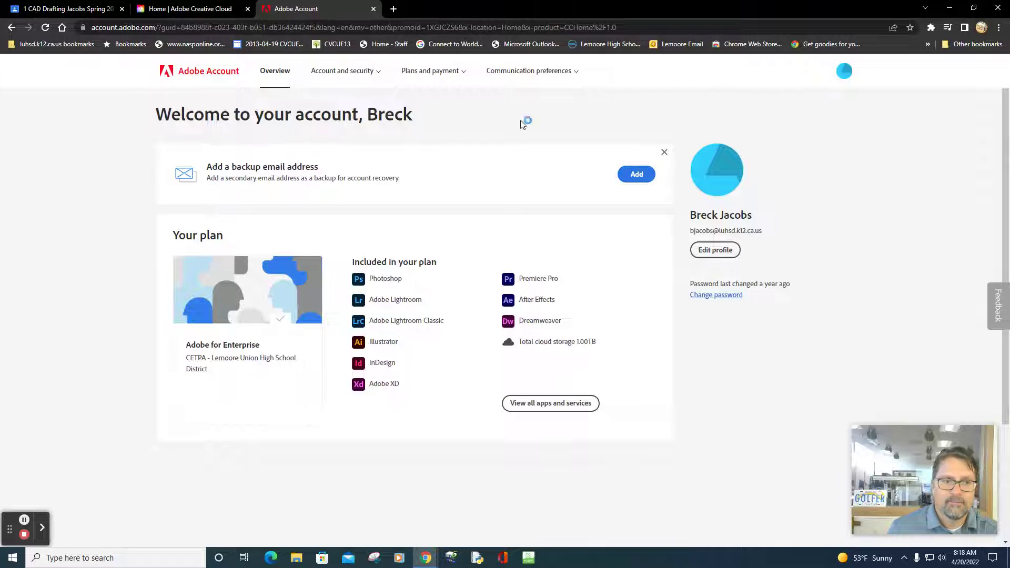
left_click(373, 9)
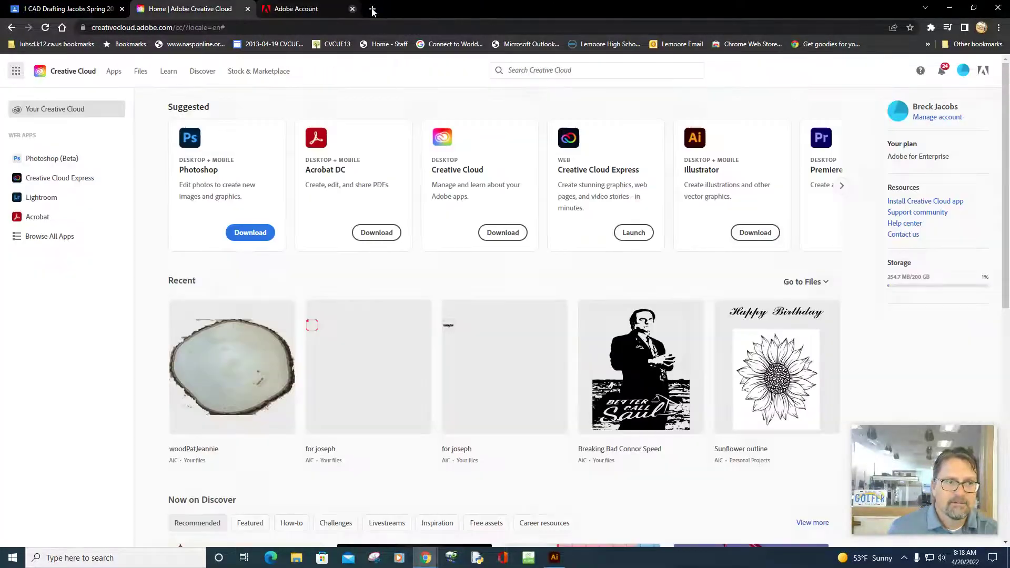
left_click(248, 9)
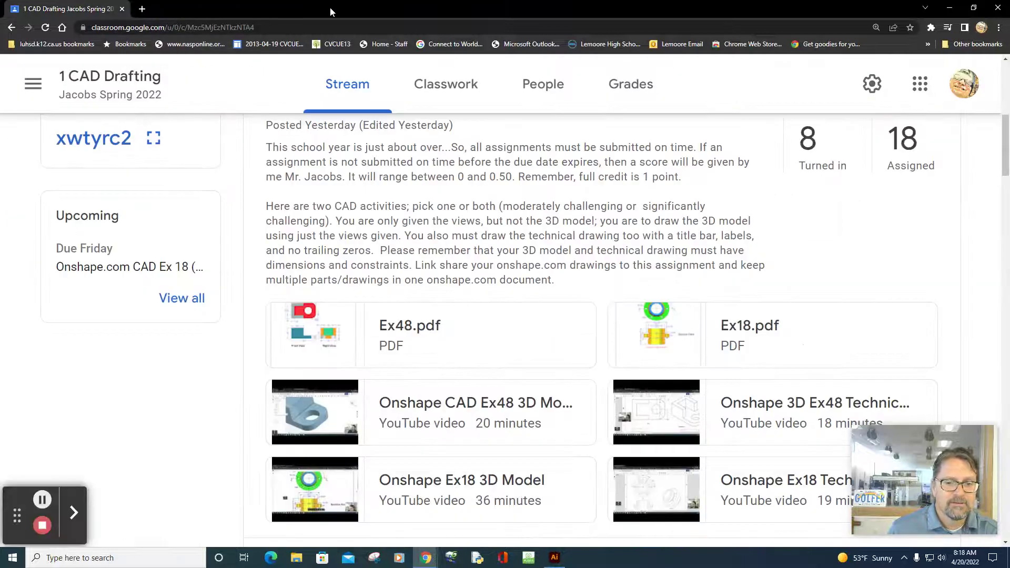
Open a blank browser tab and close the CAD Drafting class page
left_click(140, 9)
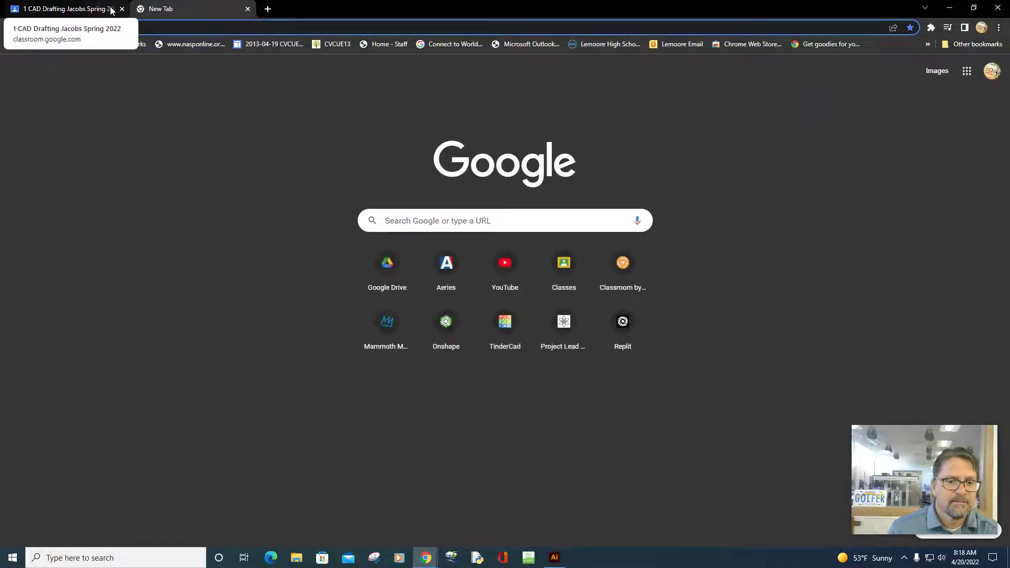
left_click(556, 562)
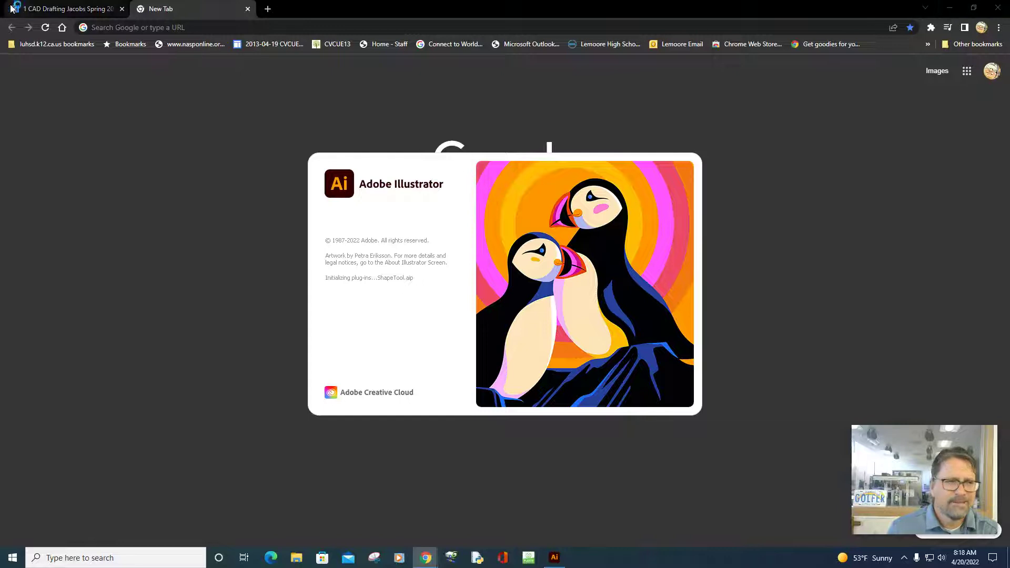
left_click(122, 9)
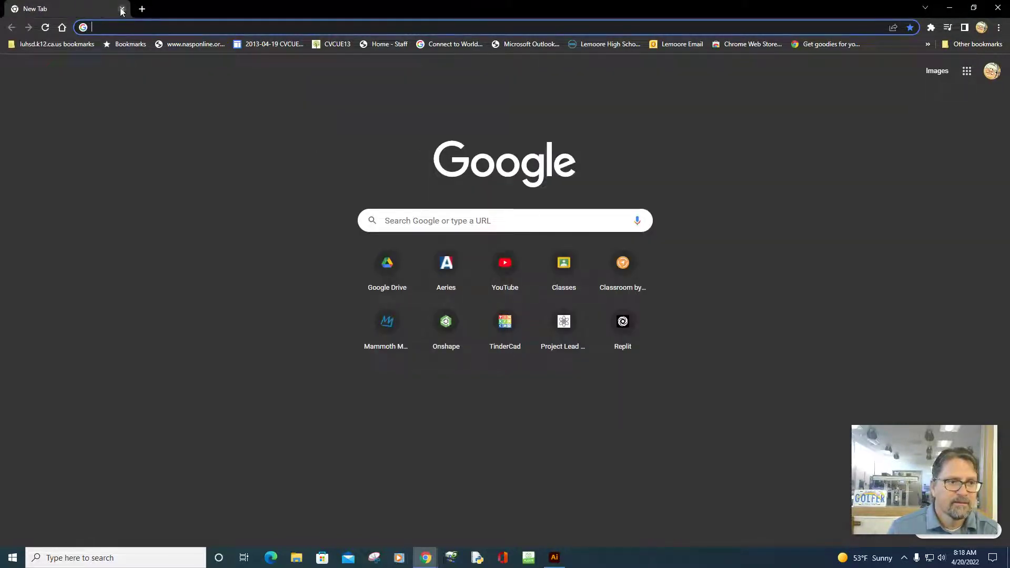
double_click(346, 12)
left_click_drag(302, 181, 284, 1)
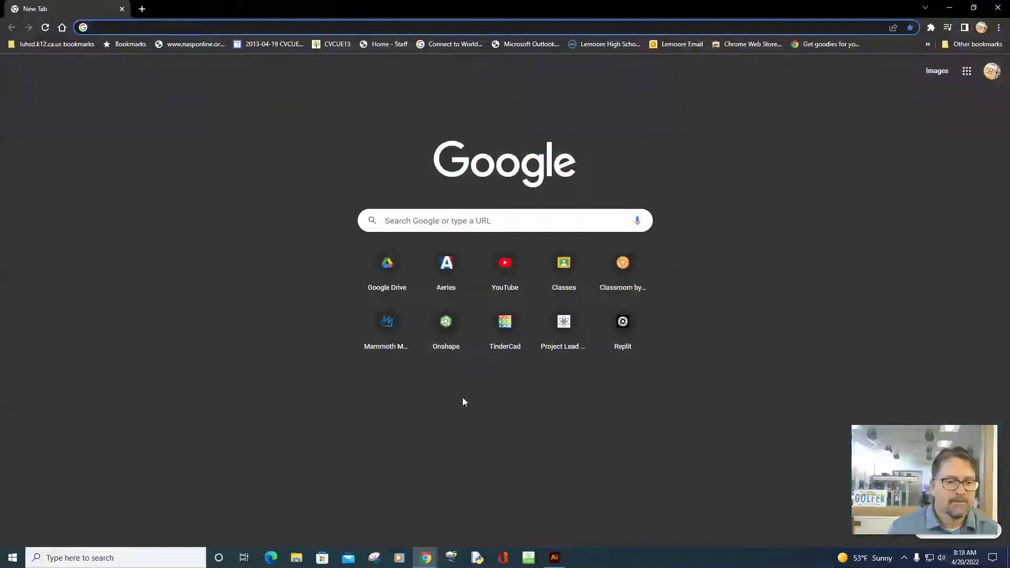
Switch to Adobe Illustrator and hide the Screencastify screen-sharing notice
mouse_move(428, 560)
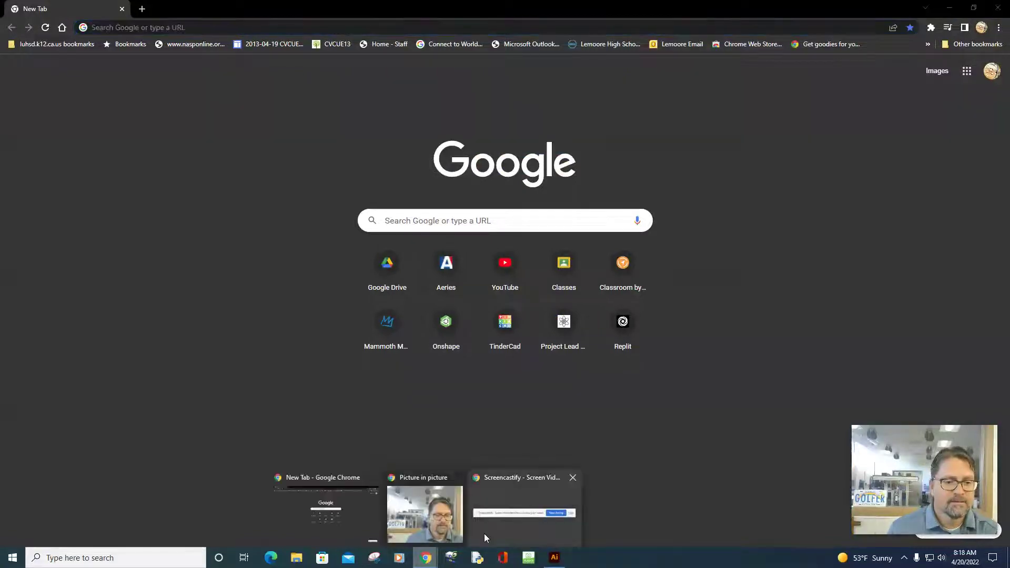
left_click(502, 530)
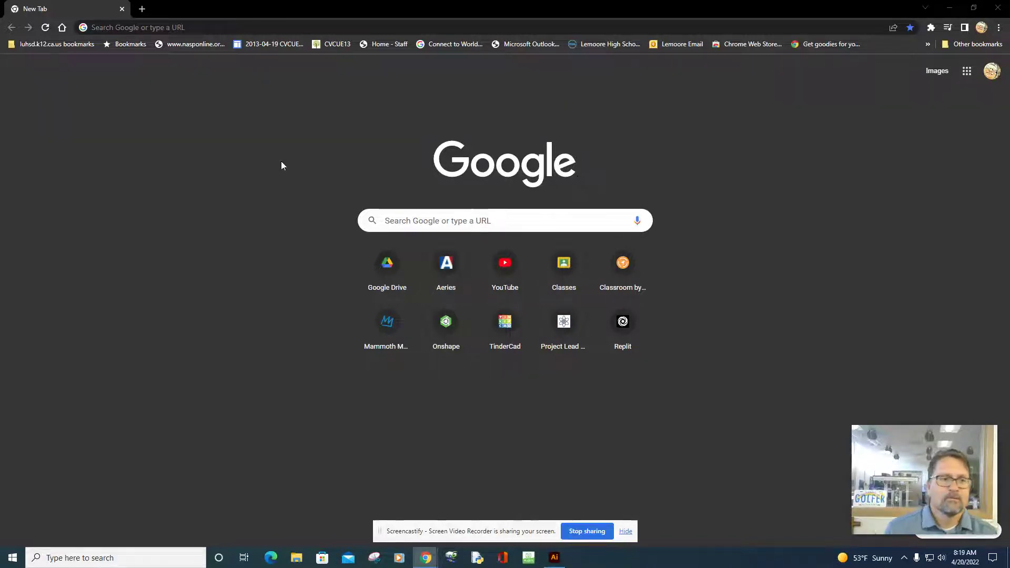
left_click(554, 557)
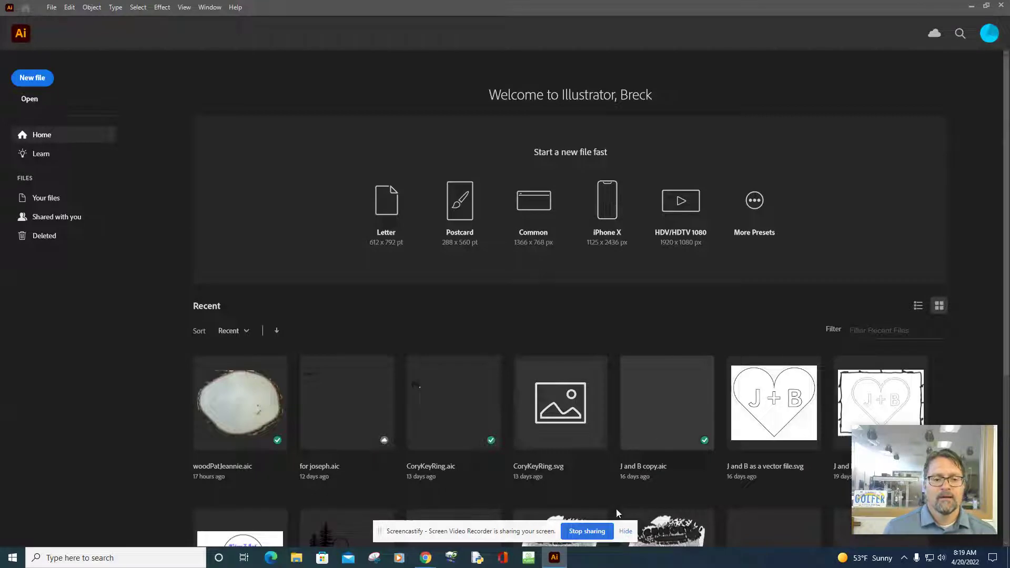
left_click(624, 530)
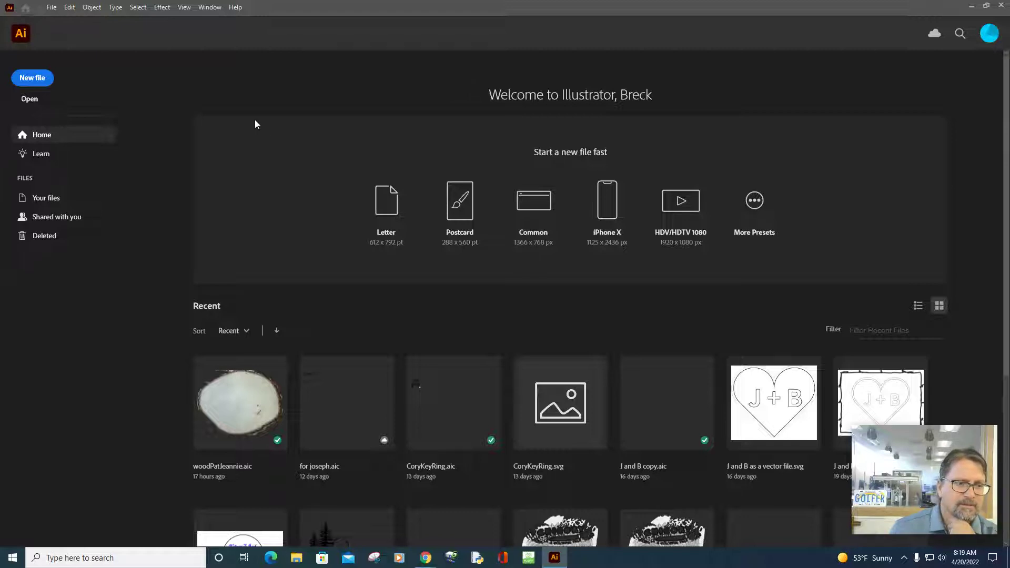
Show the recent files on the home screen as a list instead of thumbnails
left_click(919, 308)
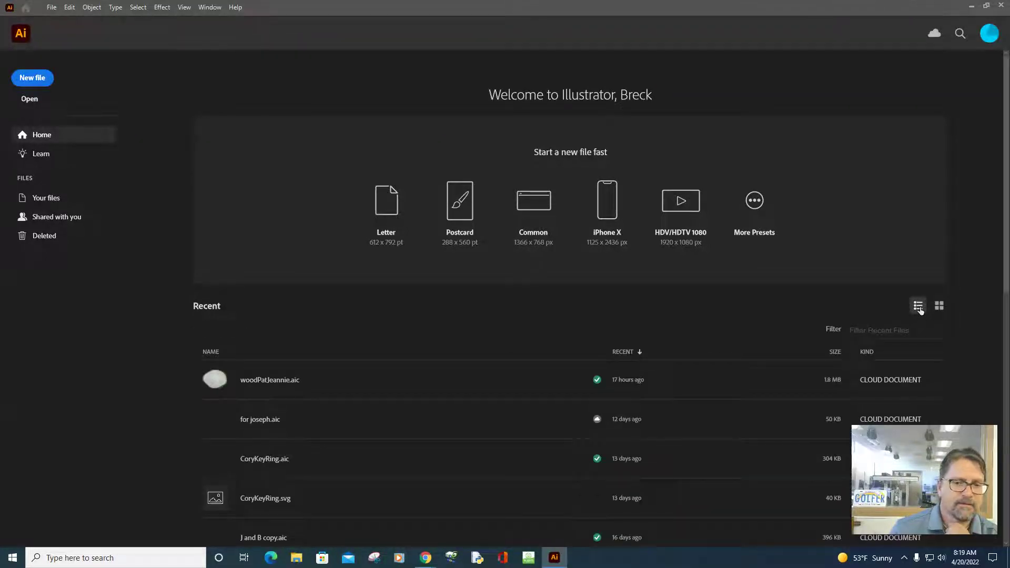
left_click(939, 306)
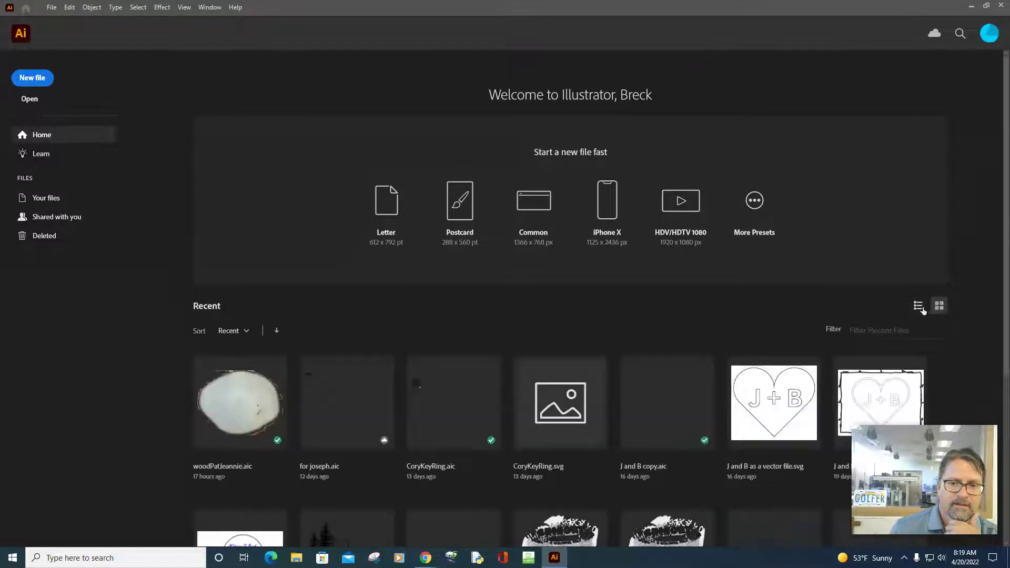
left_click(919, 308)
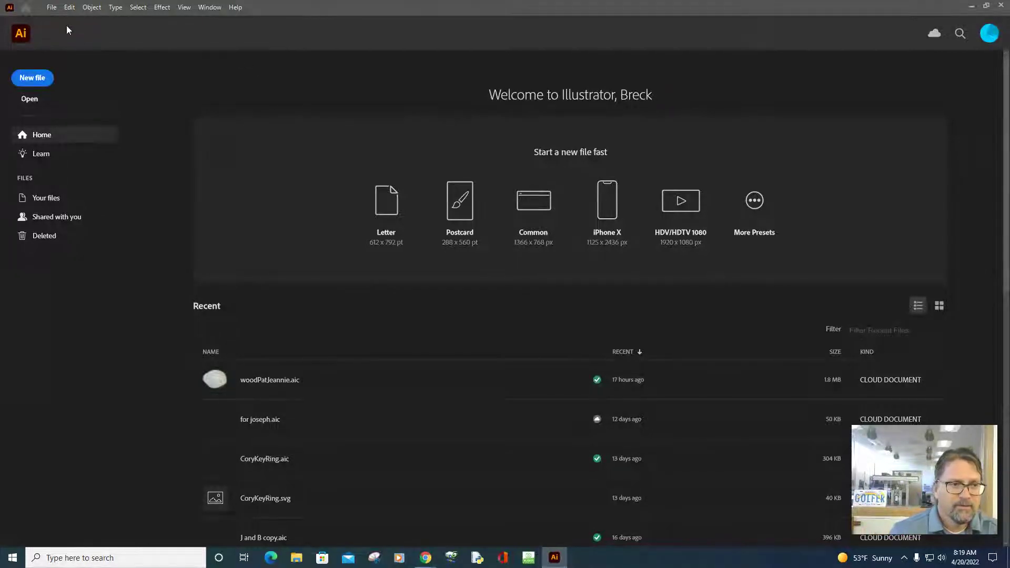
Start setting up a new file from the custom 24 x 12 in preset, with inches as the units
left_click(54, 9)
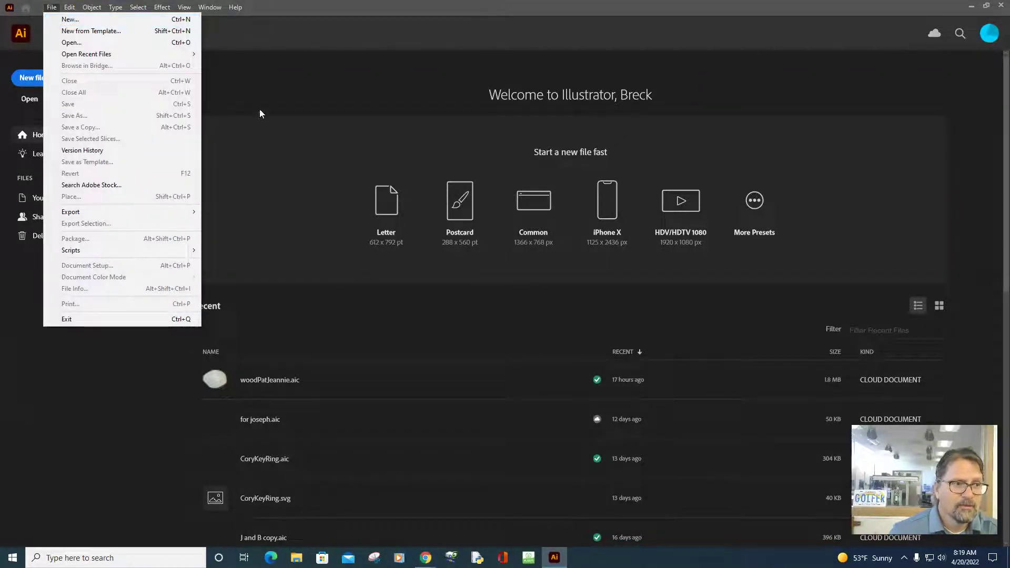
left_click(298, 77)
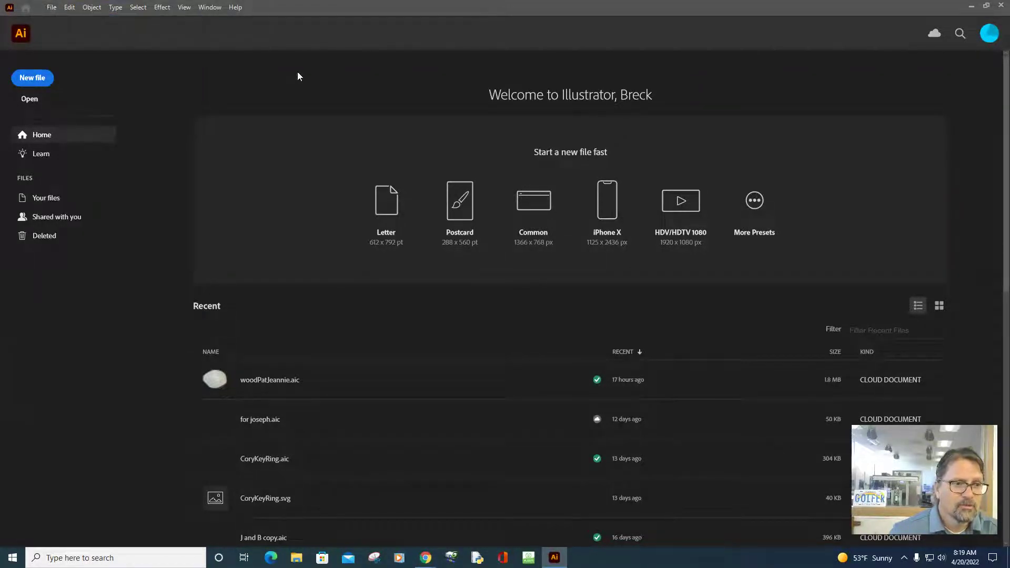
left_click(33, 80)
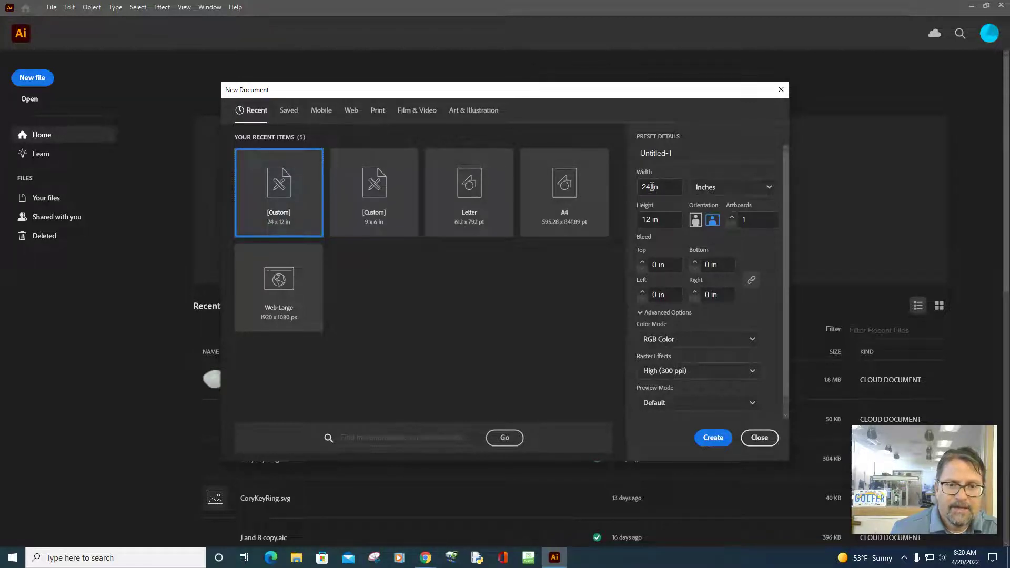
left_click(735, 187)
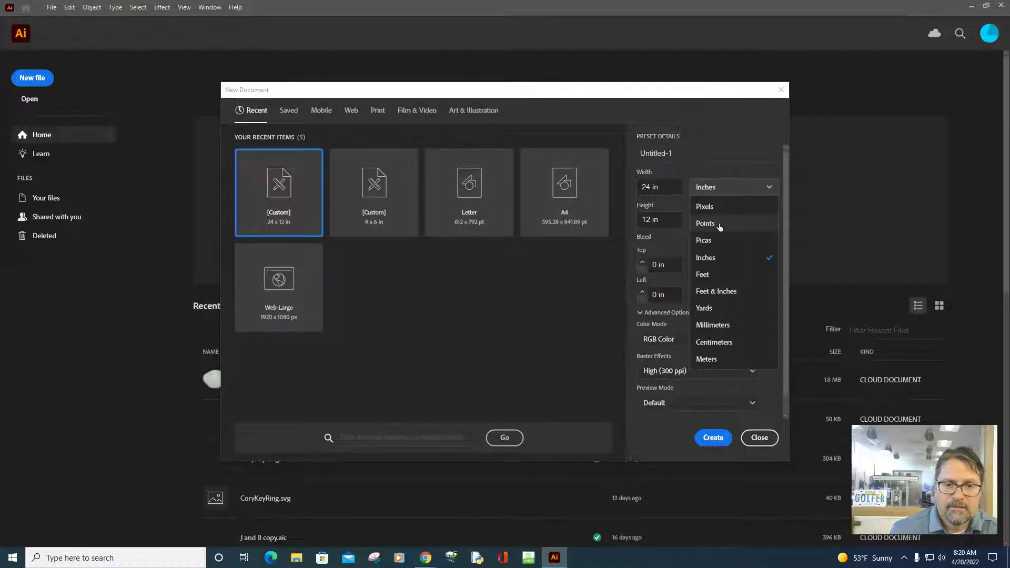
left_click(714, 261)
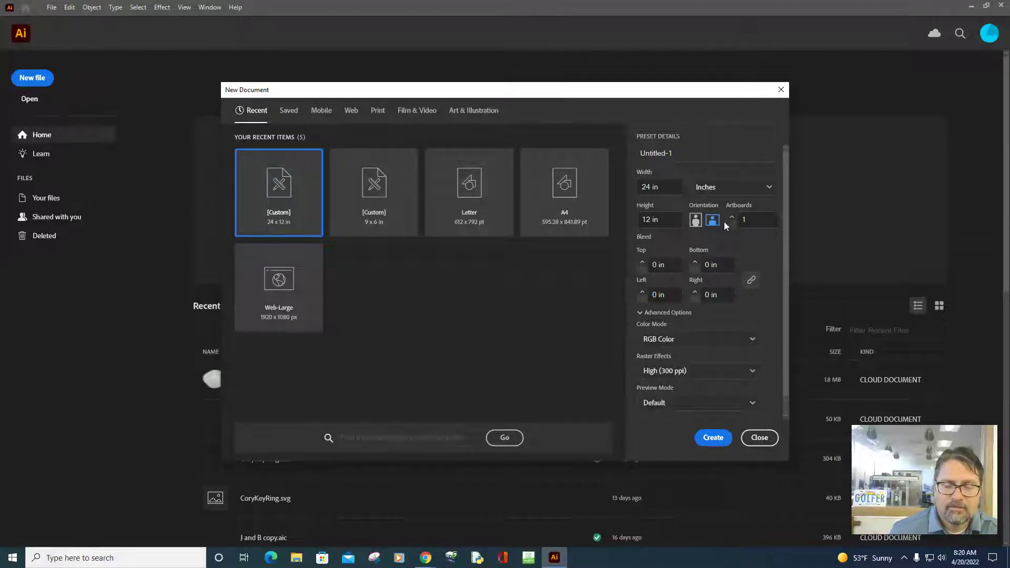
Examine the new document's bleed, advanced options and More Settings without changing them
left_click(751, 279)
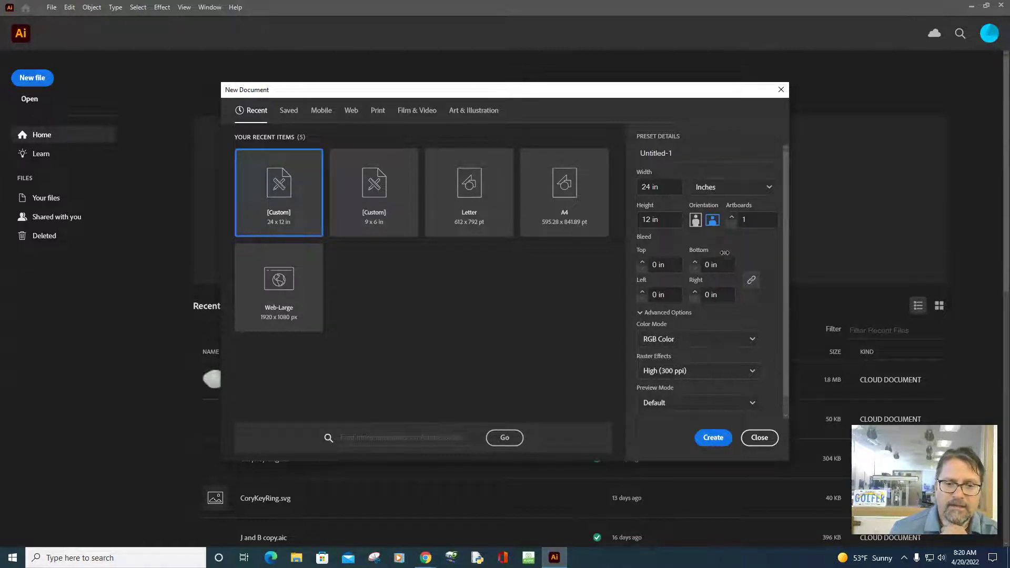
left_click(640, 314)
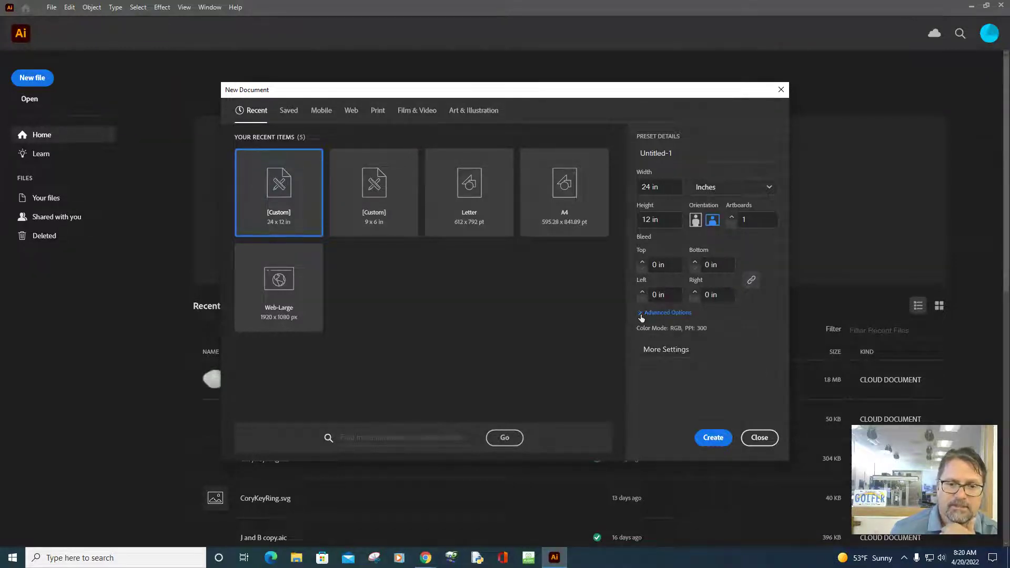
left_click(640, 313)
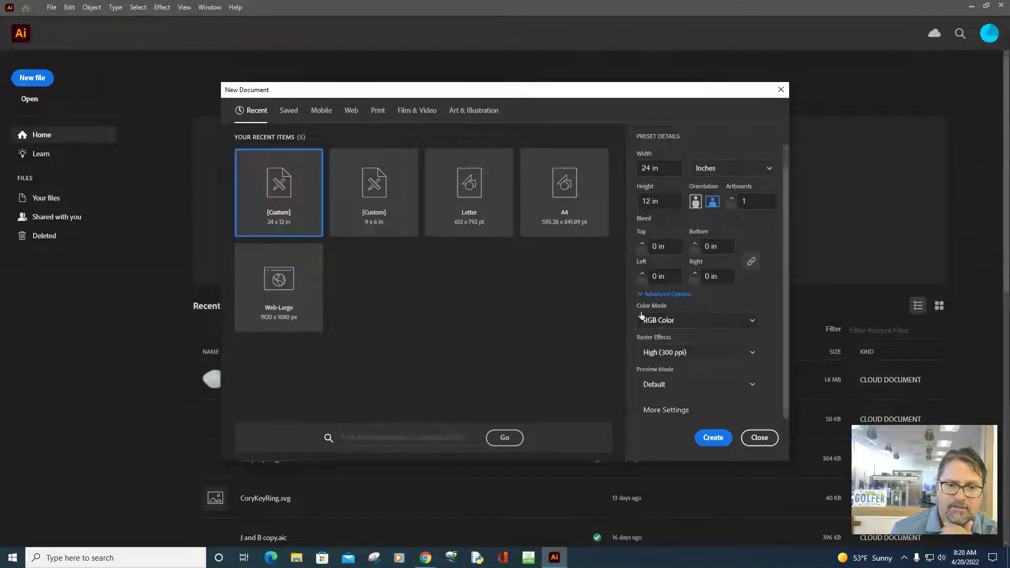
left_click(665, 413)
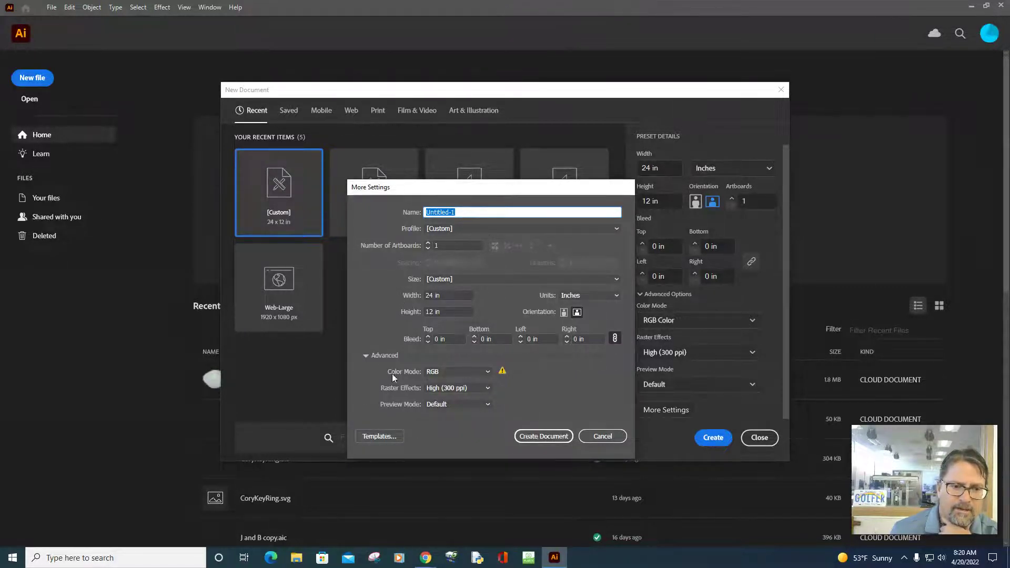
left_click(608, 441)
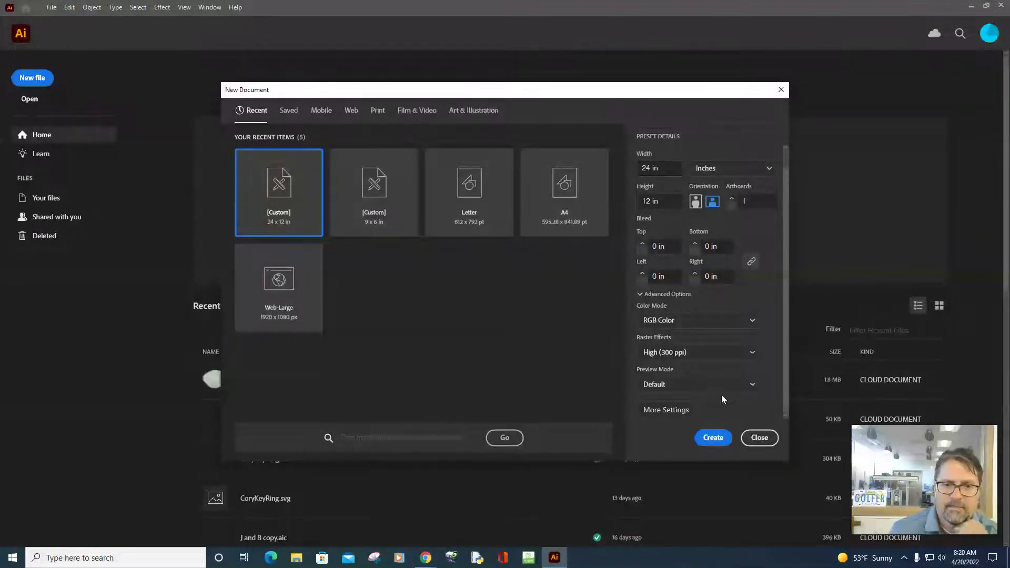
Create the 24 x 12 in document in RGB Color mode under the name Wood Plank
left_click(699, 323)
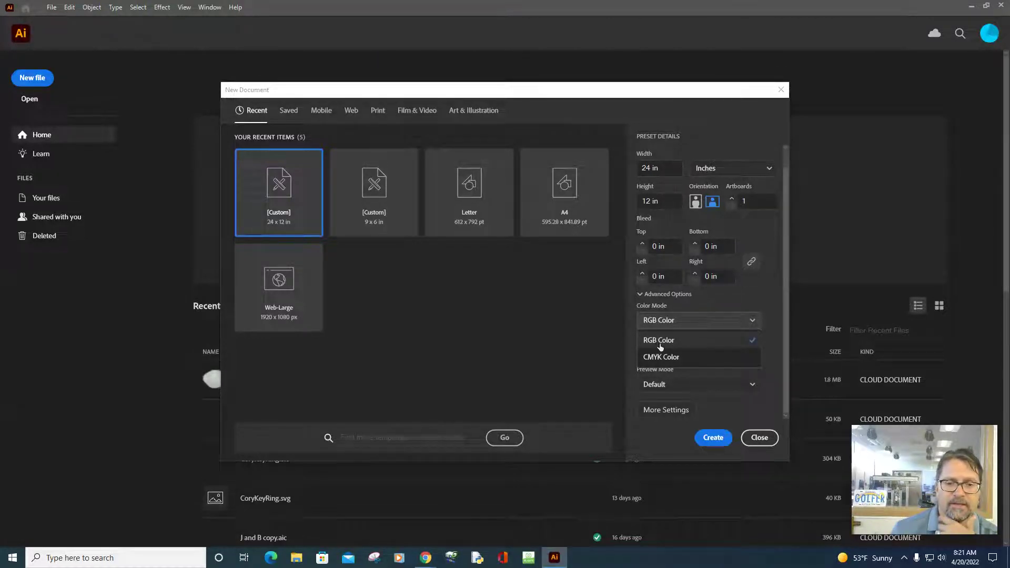
left_click(665, 340)
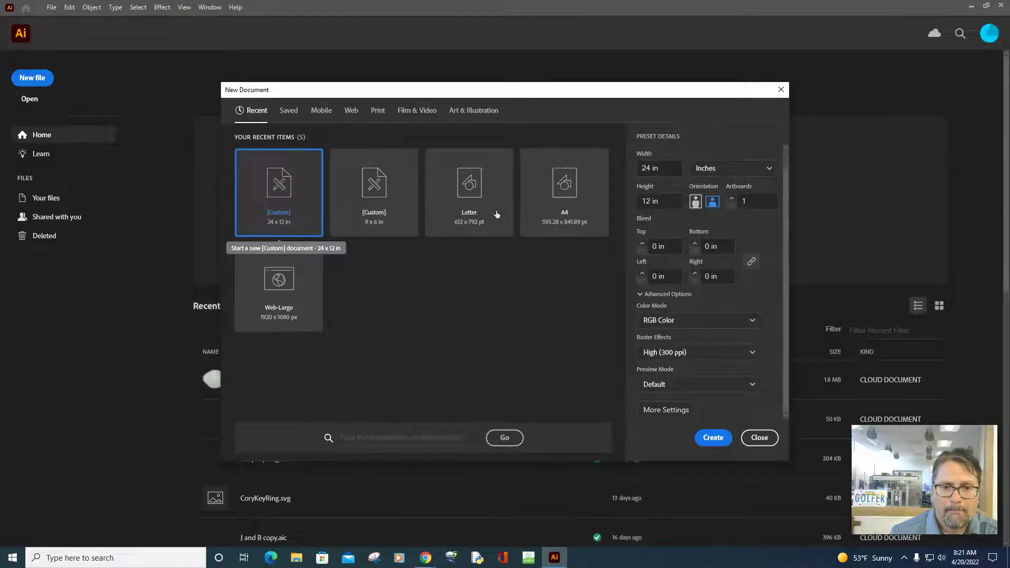
scroll(747, 170, "up", 2)
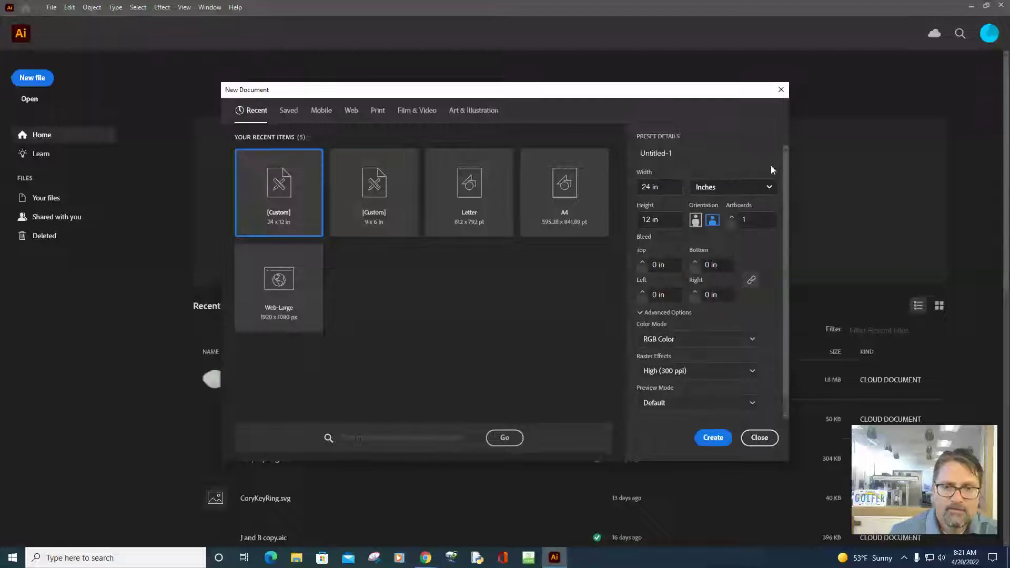
left_click(679, 152)
key("ctrl+a")
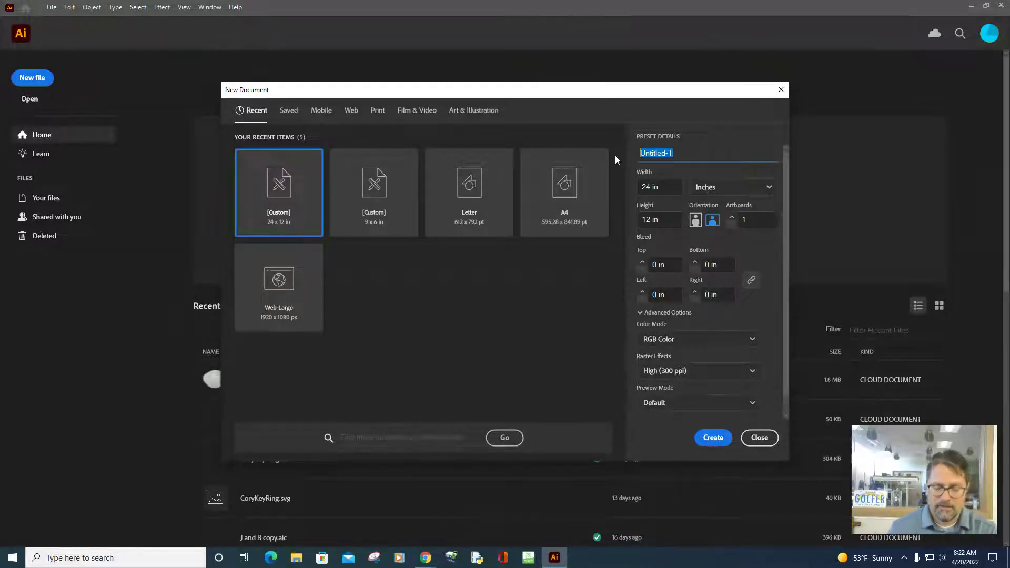
type("Wood")
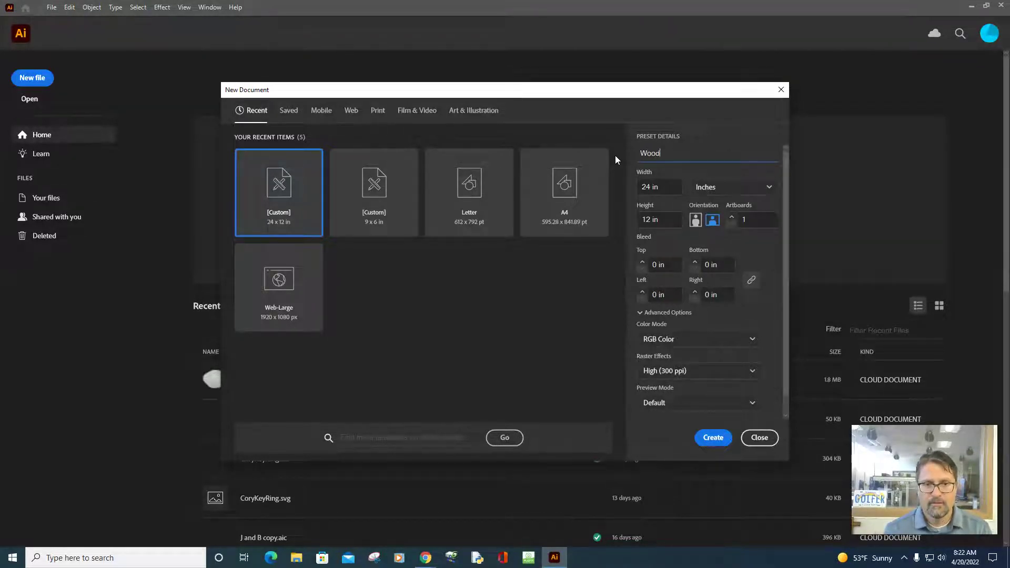
type(" Plank")
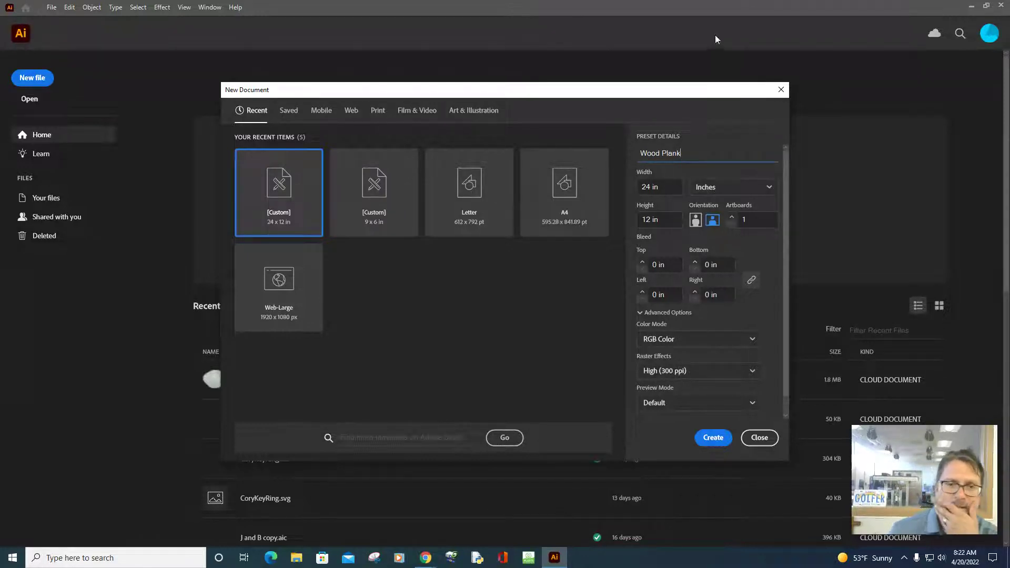
left_click(710, 438)
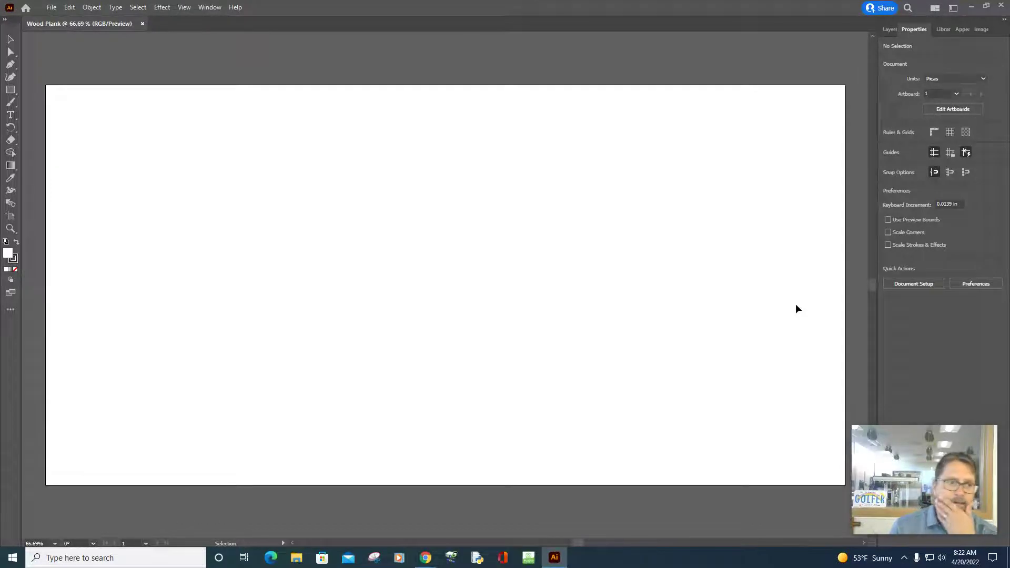
Examine the docked Layers, Properties, Libraries, Appearance and Image Trace panels and the list of available panels
left_click(889, 30)
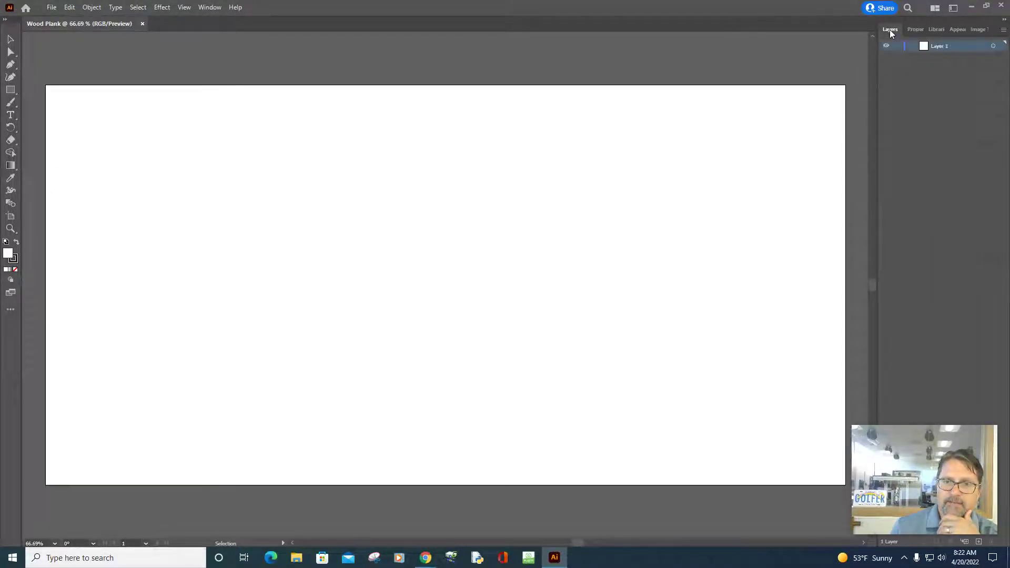
left_click(916, 30)
left_click(940, 30)
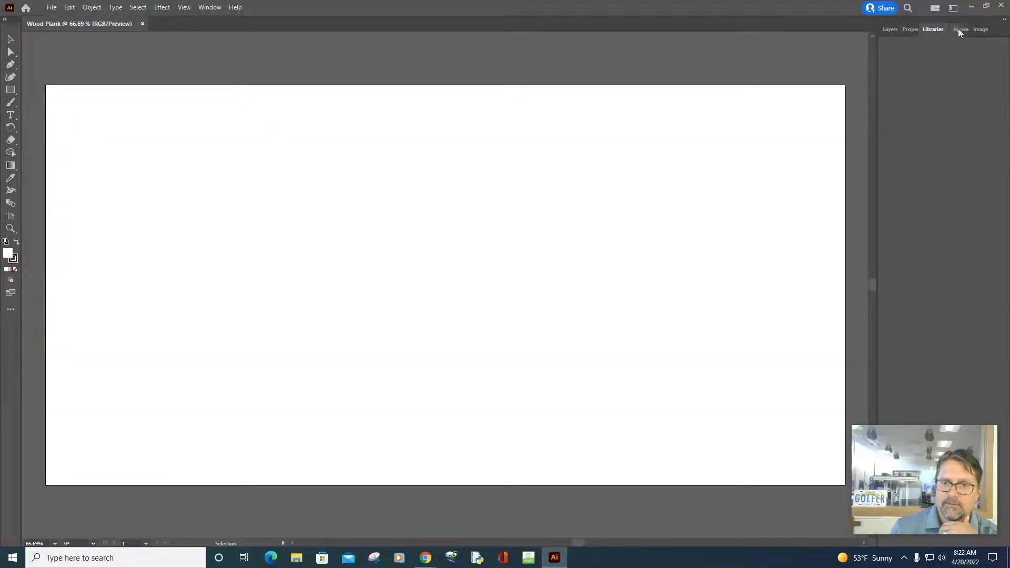
left_click(961, 30)
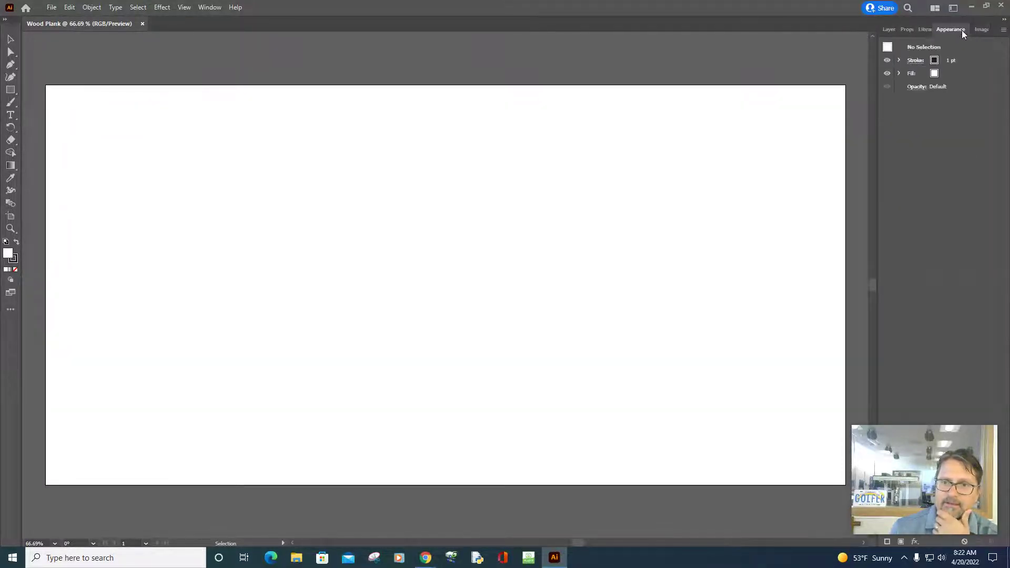
left_click(980, 30)
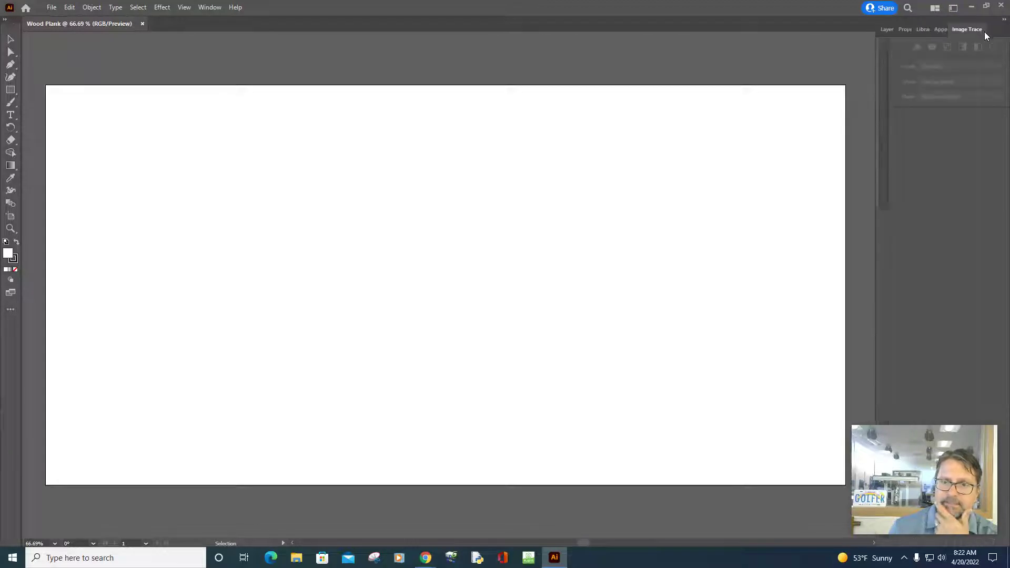
left_click(887, 29)
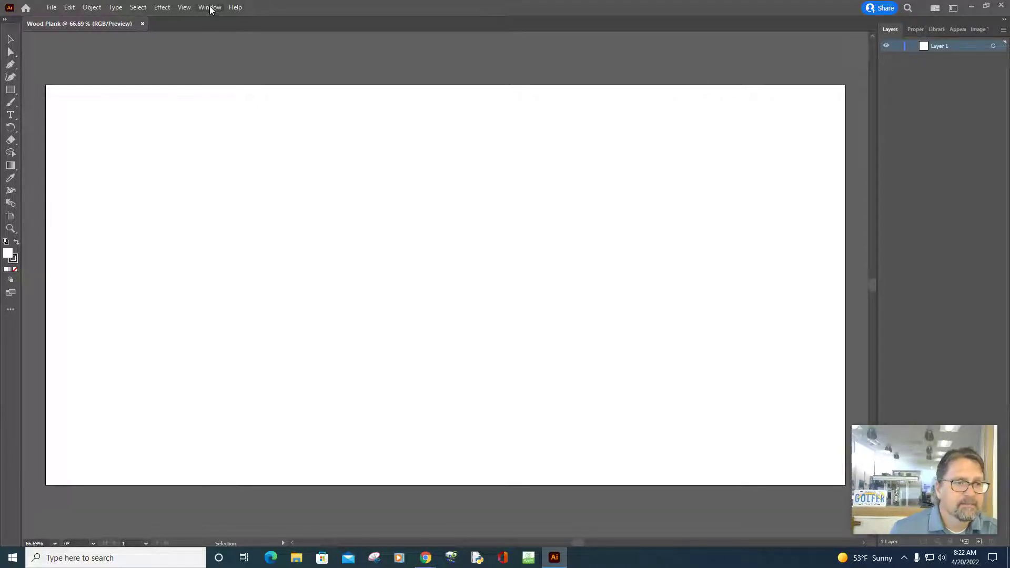
left_click(188, 8)
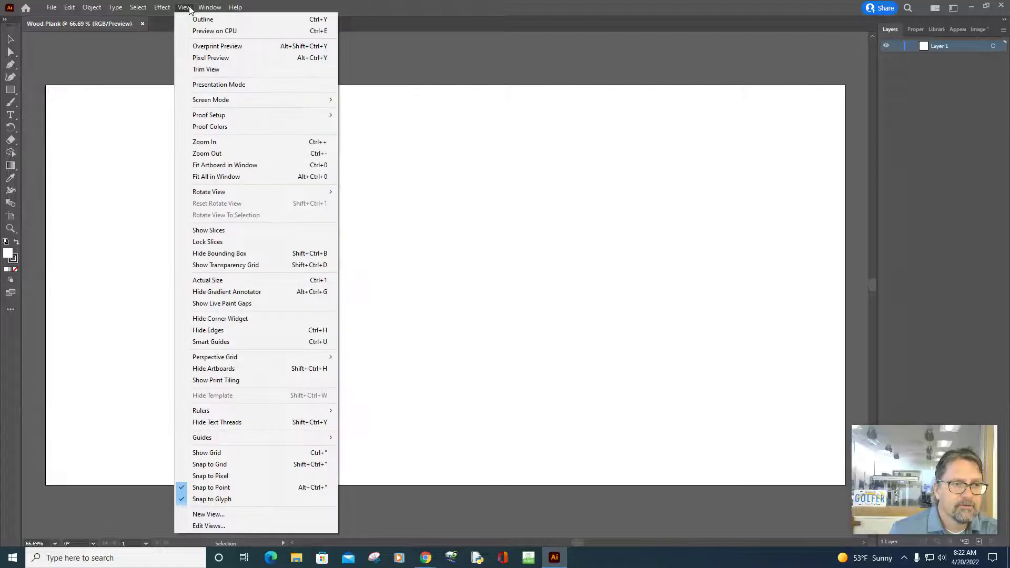
mouse_move(204, 7)
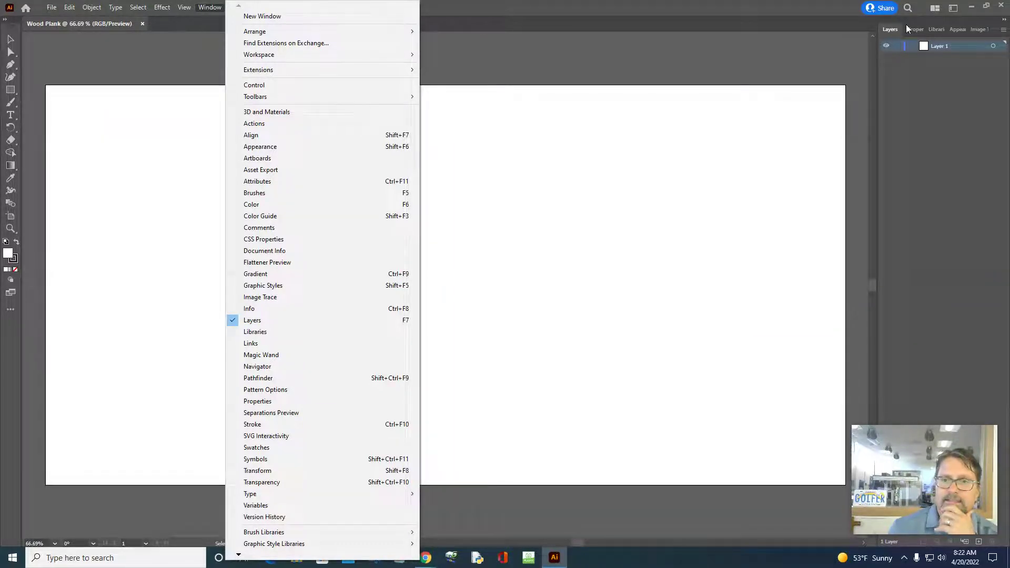
left_click(935, 29)
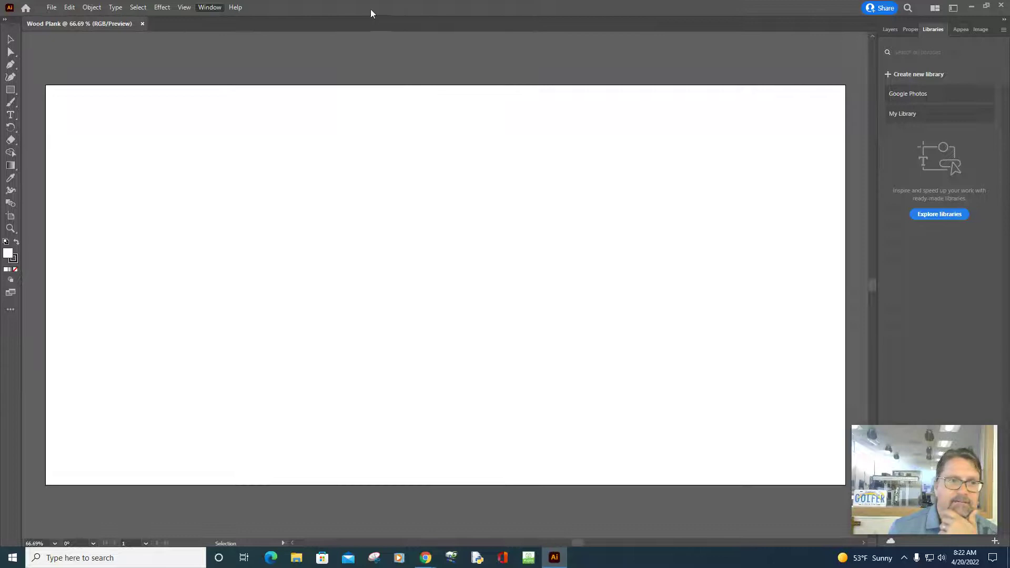
Detach the Image Trace panel from the docked group, close it, and check the panels that remain
left_click(213, 8)
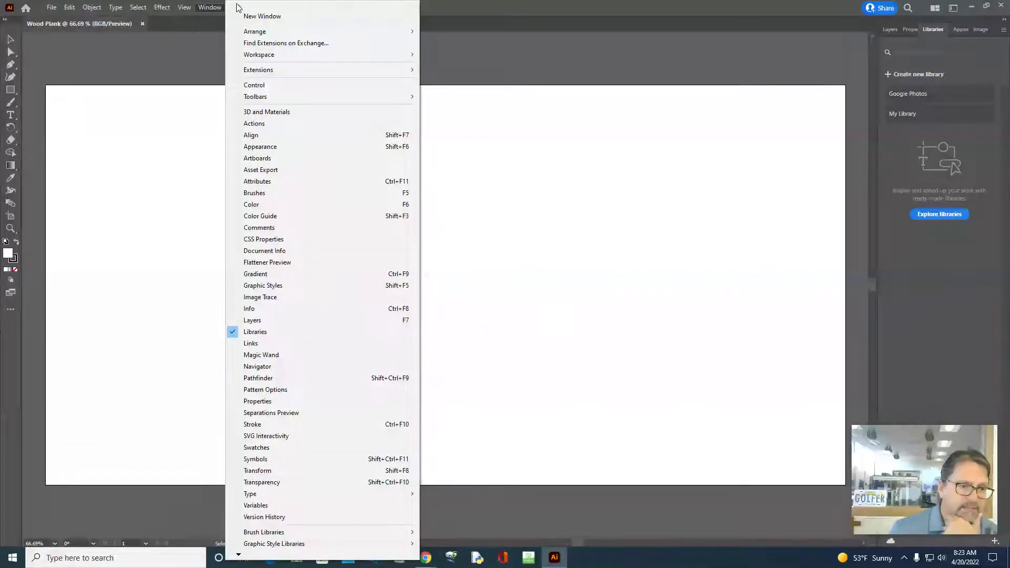
left_click(234, 298)
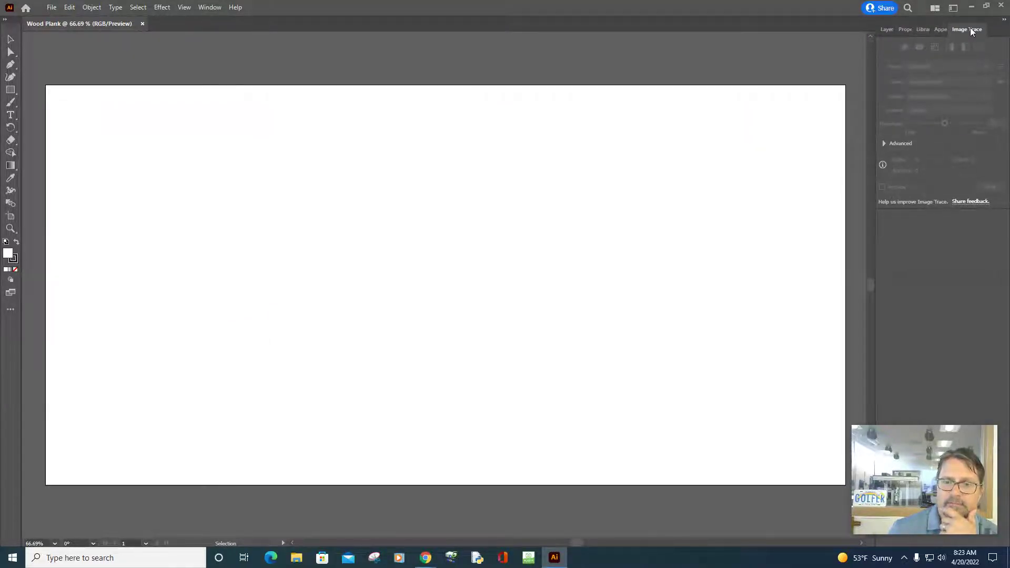
left_click_drag(969, 27, 621, 109)
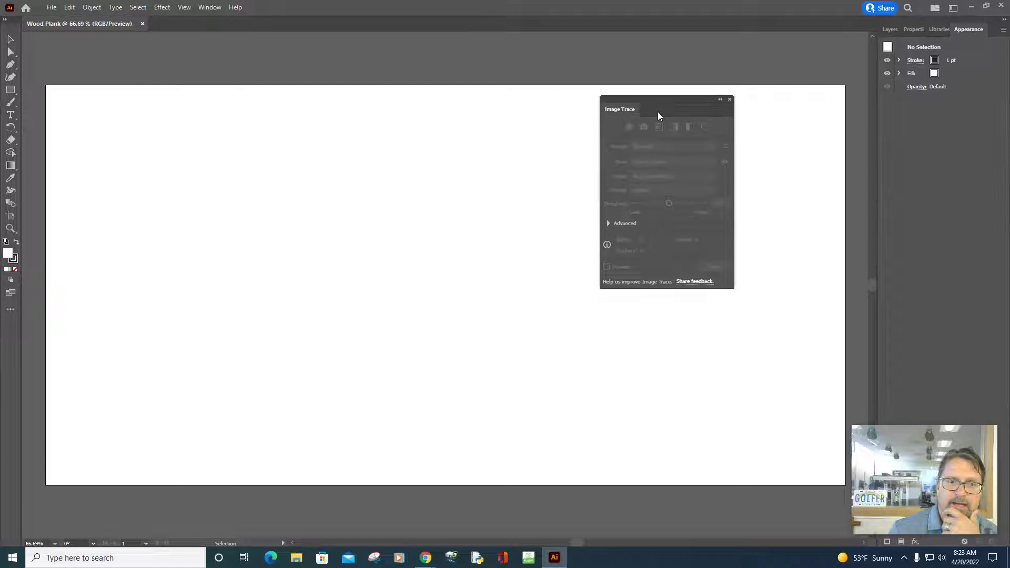
left_click(729, 99)
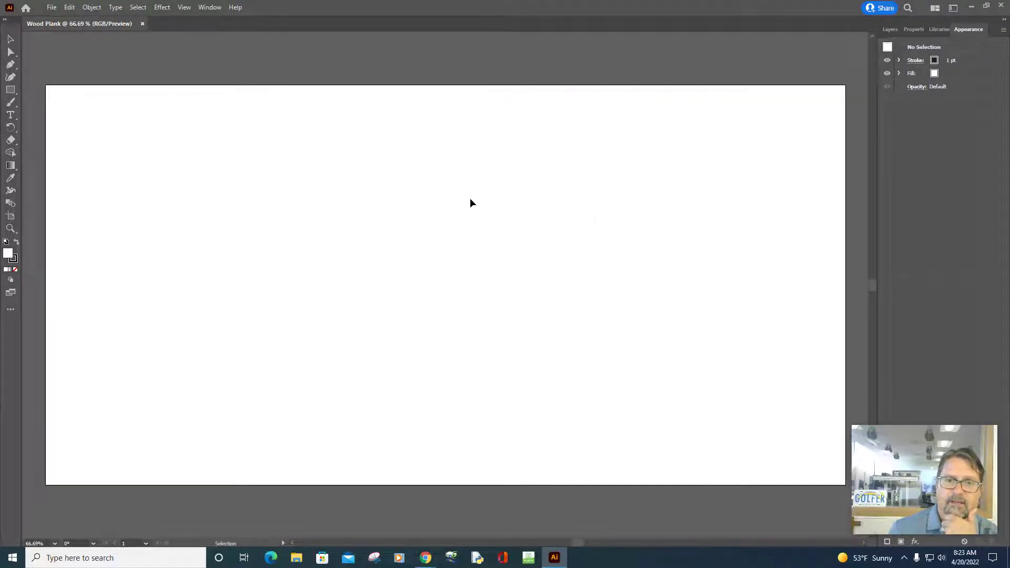
left_click(892, 27)
left_click(910, 28)
left_click(947, 29)
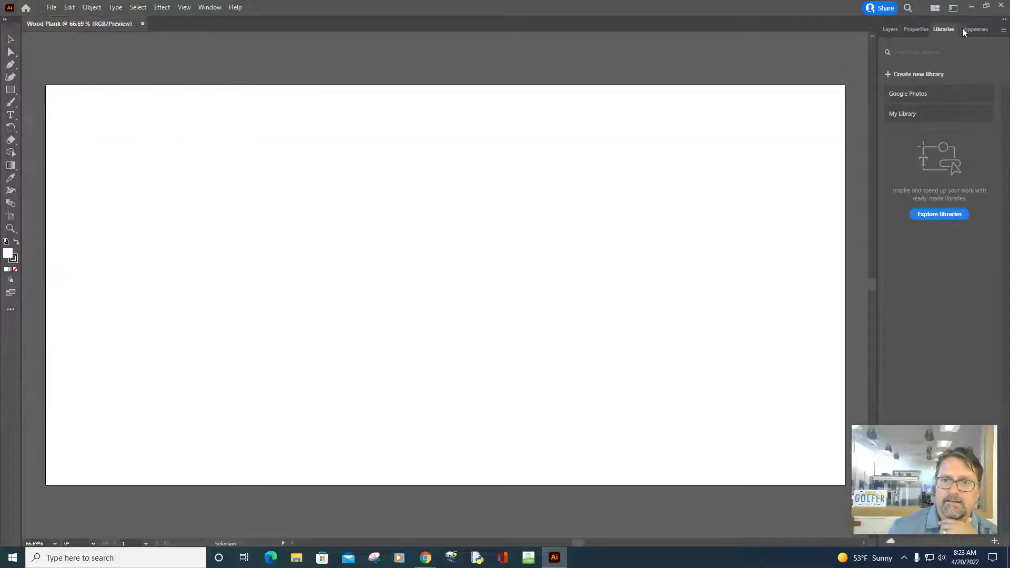
left_click(971, 29)
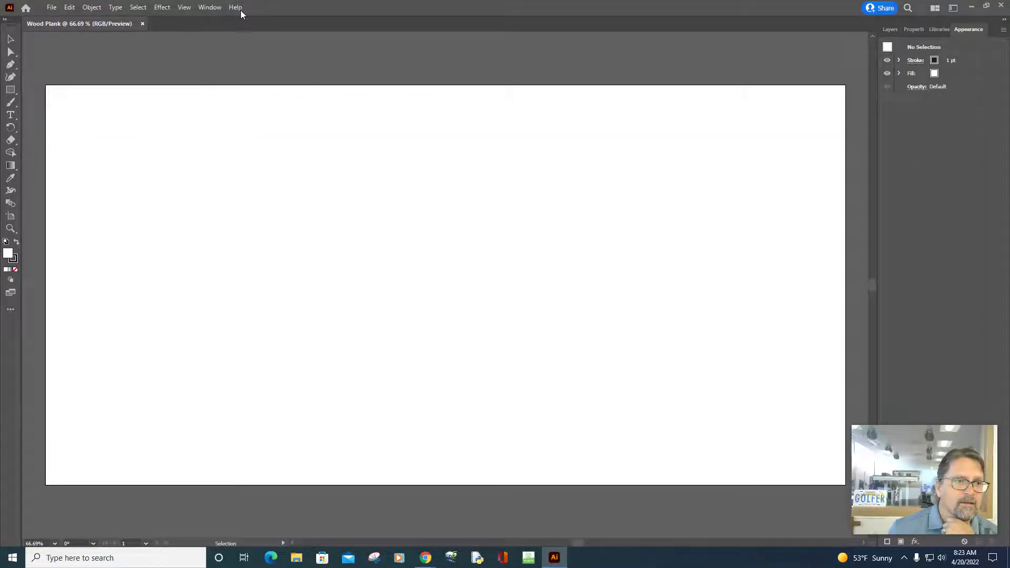
Show the Image Trace panel again, dock it after Appearance, and check the other panels in the group
left_click(210, 9)
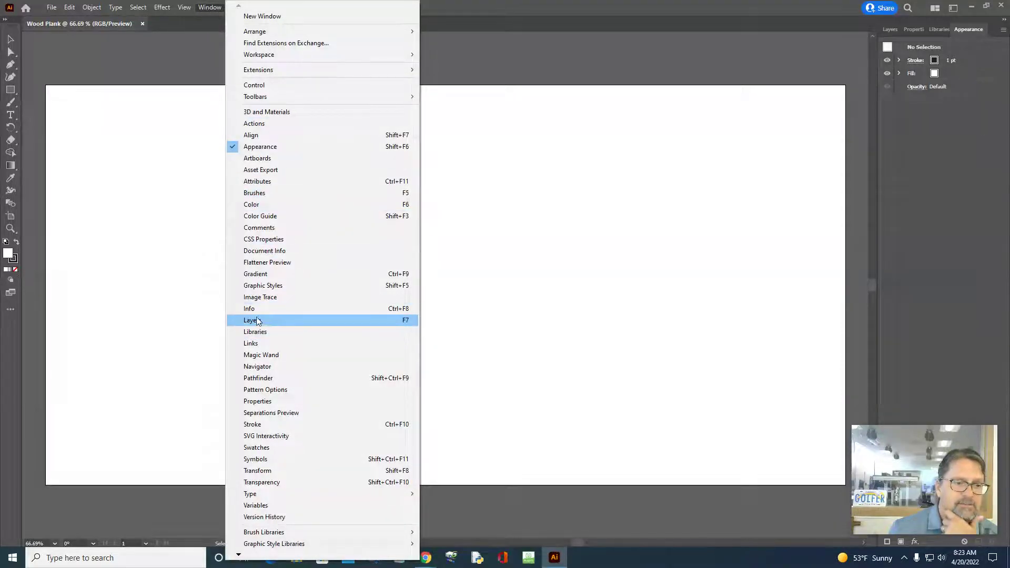
left_click(235, 298)
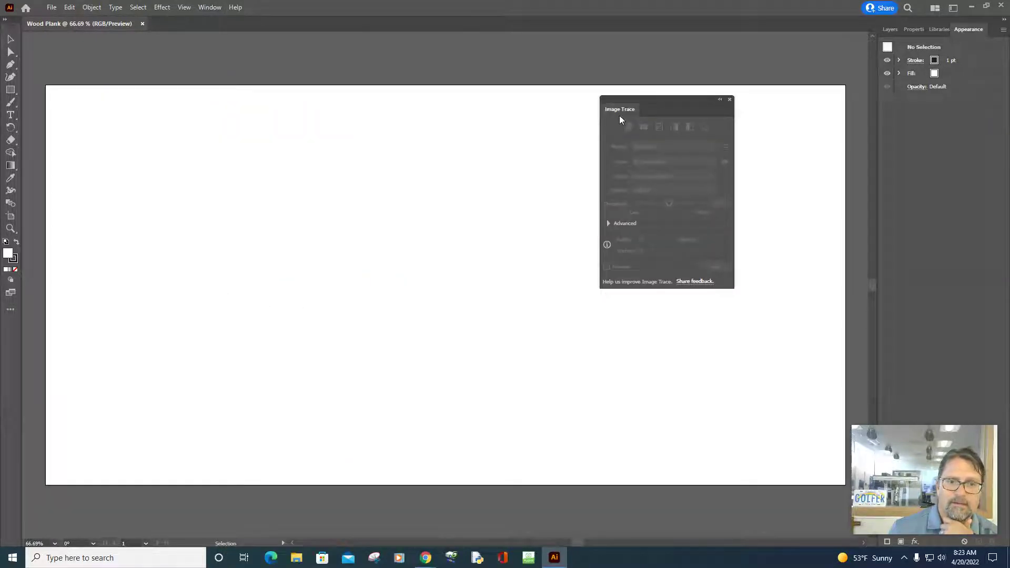
mouse_move(621, 111)
left_mouse_down()
mouse_move(926, 90)
mouse_move(970, 33)
left_mouse_up()
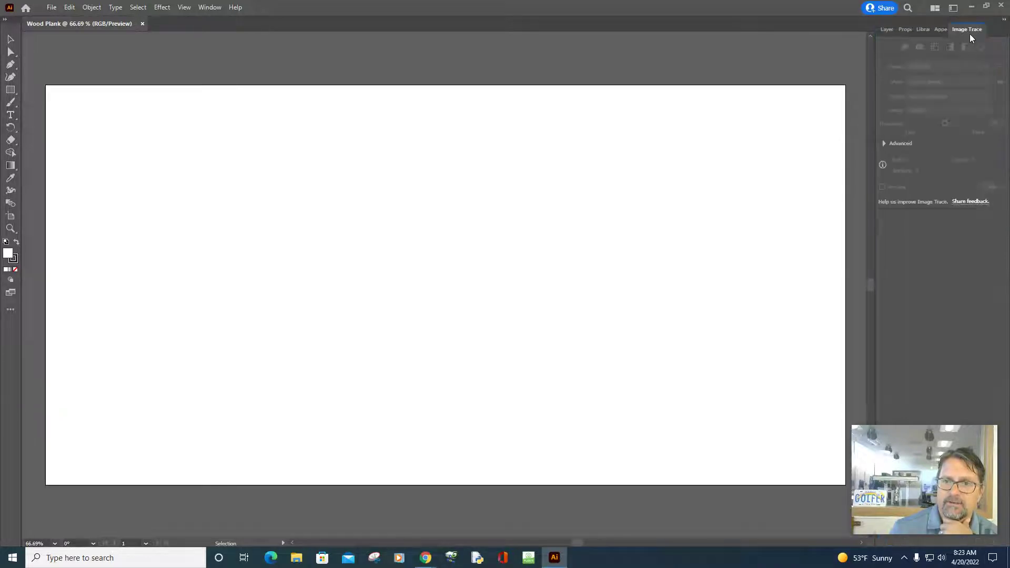
left_click(938, 30)
left_click(927, 31)
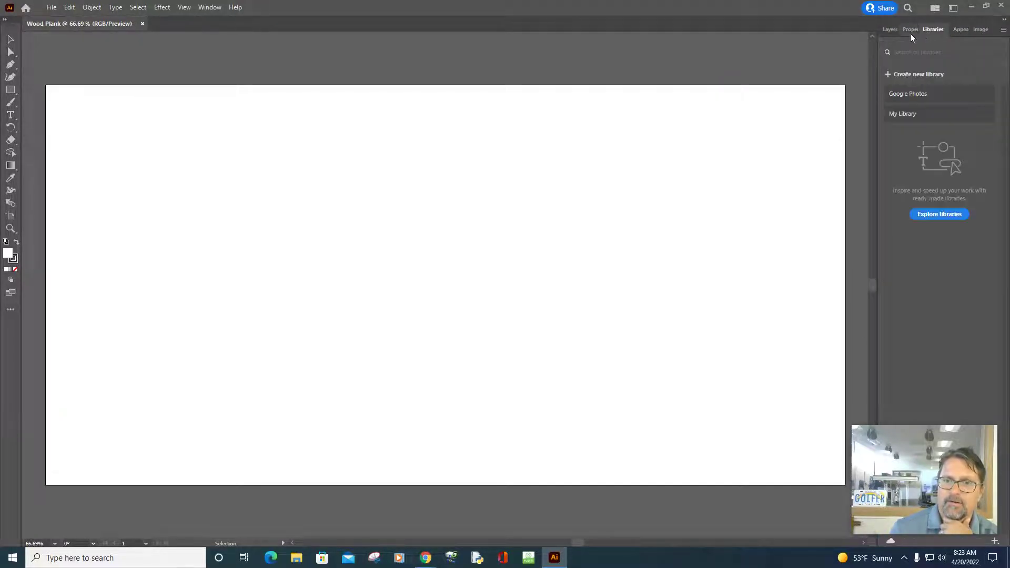
left_click(911, 31)
left_click(887, 30)
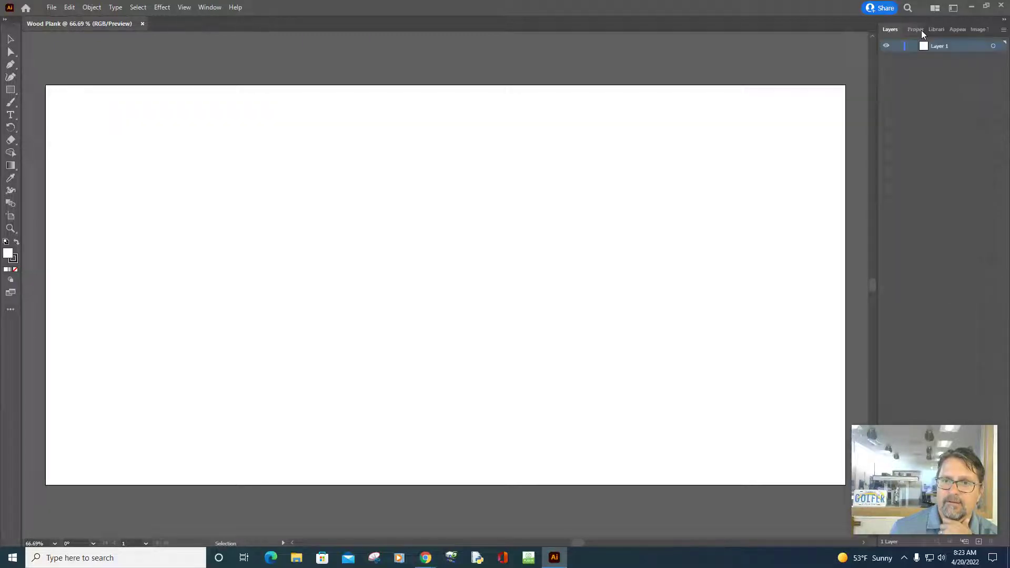
Detach the Libraries panel from the docked group and close it
left_click(935, 30)
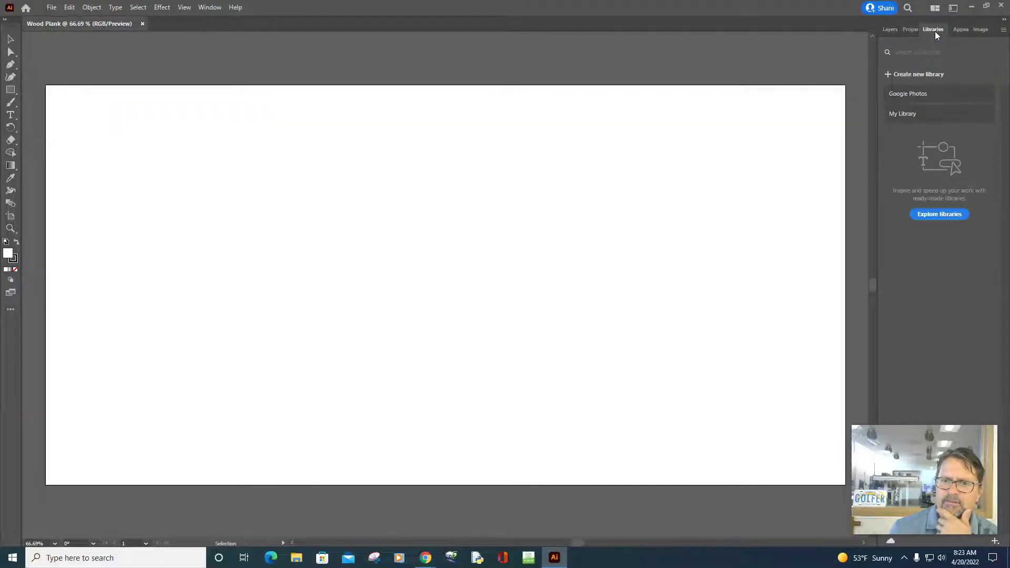
mouse_move(933, 29)
left_mouse_down()
mouse_move(899, 58)
mouse_move(624, 103)
left_mouse_up()
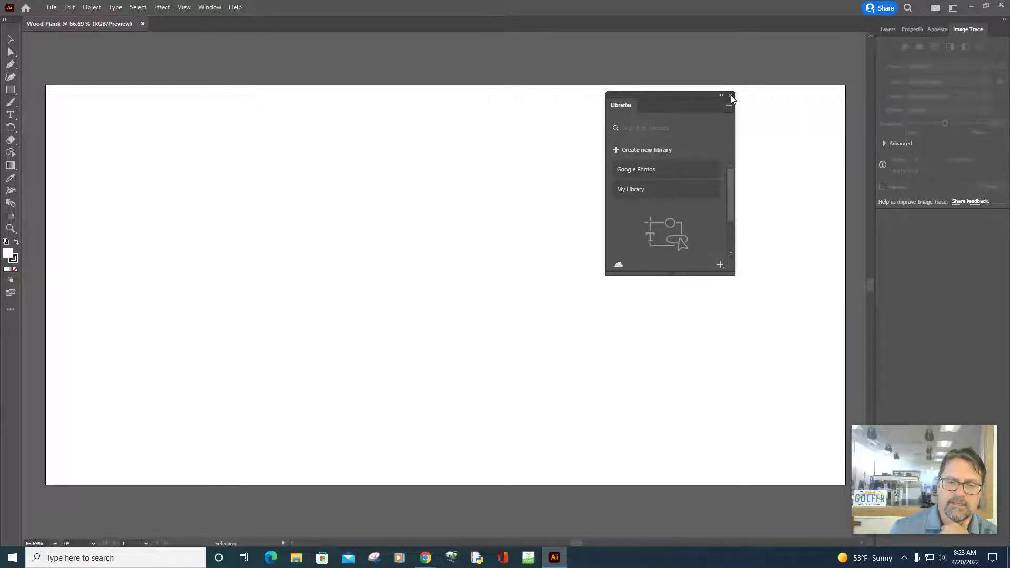
left_click(731, 96)
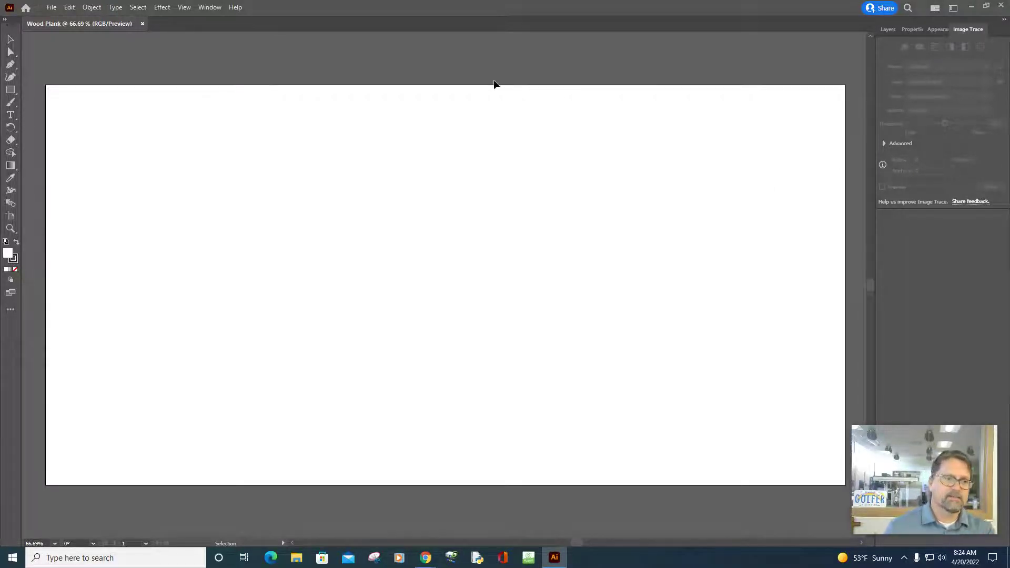
Move the Image Trace panel ahead of Layers in the docked group, checking each panel and leaving Image Trace active
left_click(936, 32)
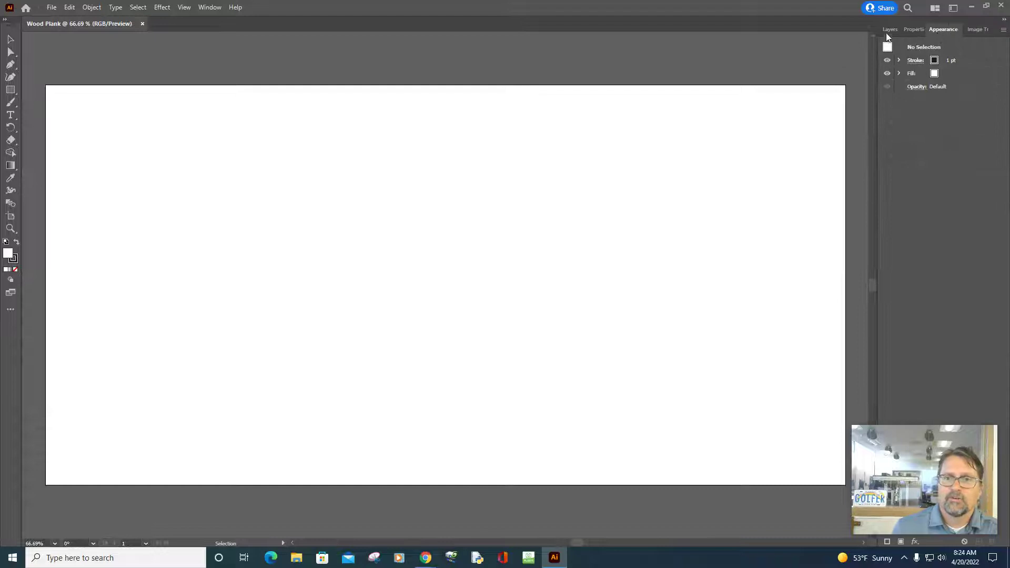
left_click(893, 31)
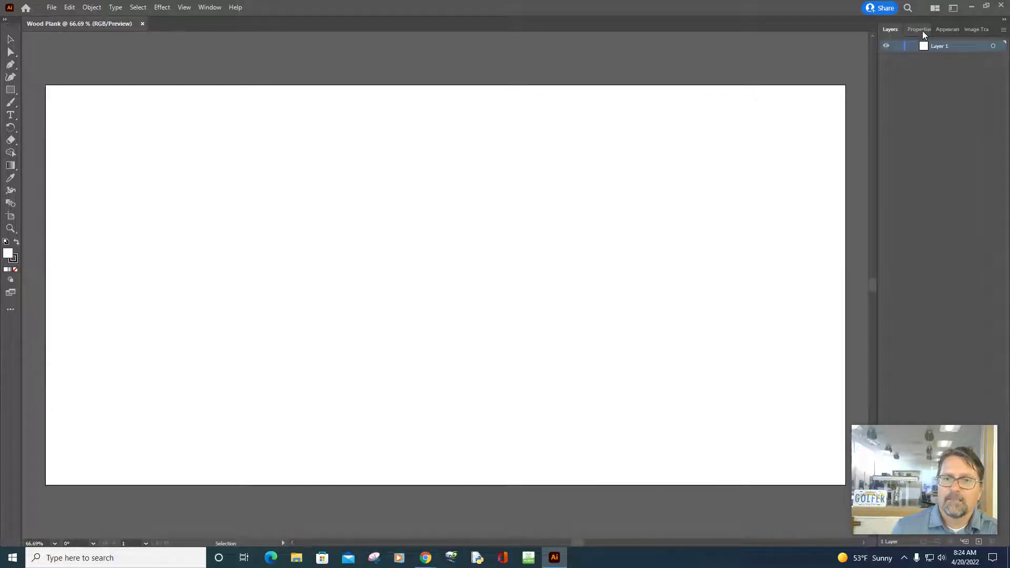
left_click(916, 32)
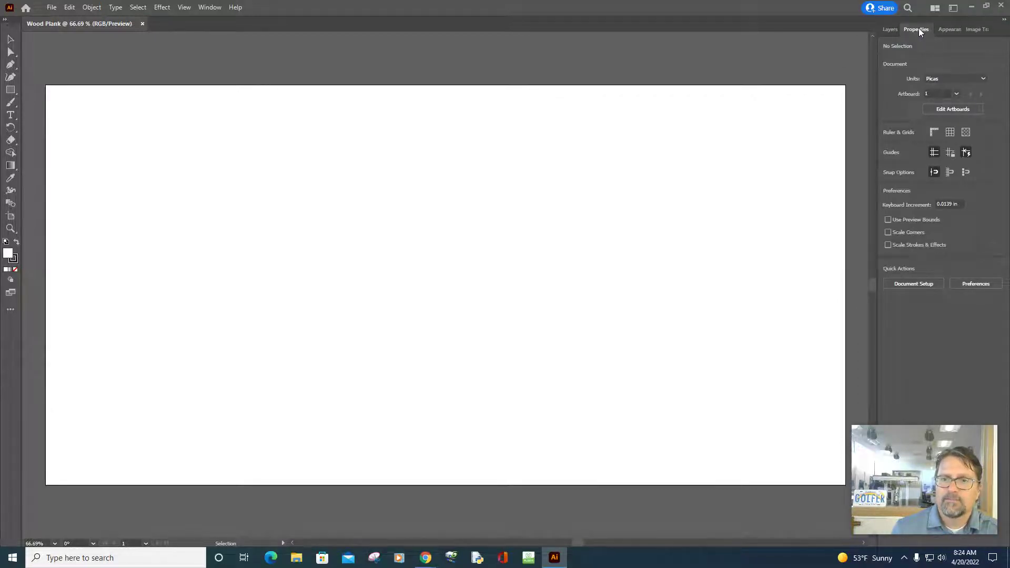
left_click(946, 30)
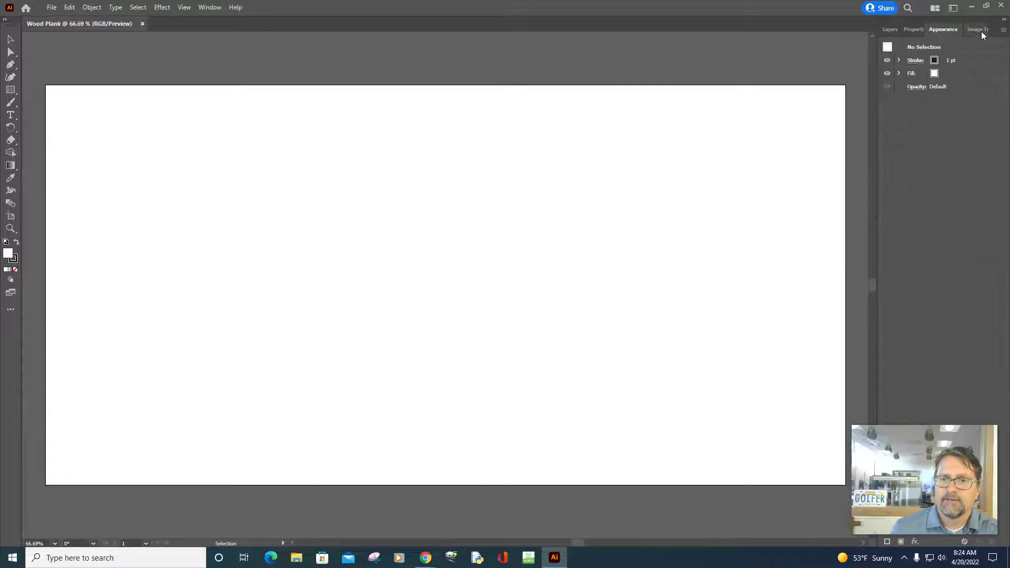
left_click(973, 29)
left_click_drag(947, 27, 908, 24)
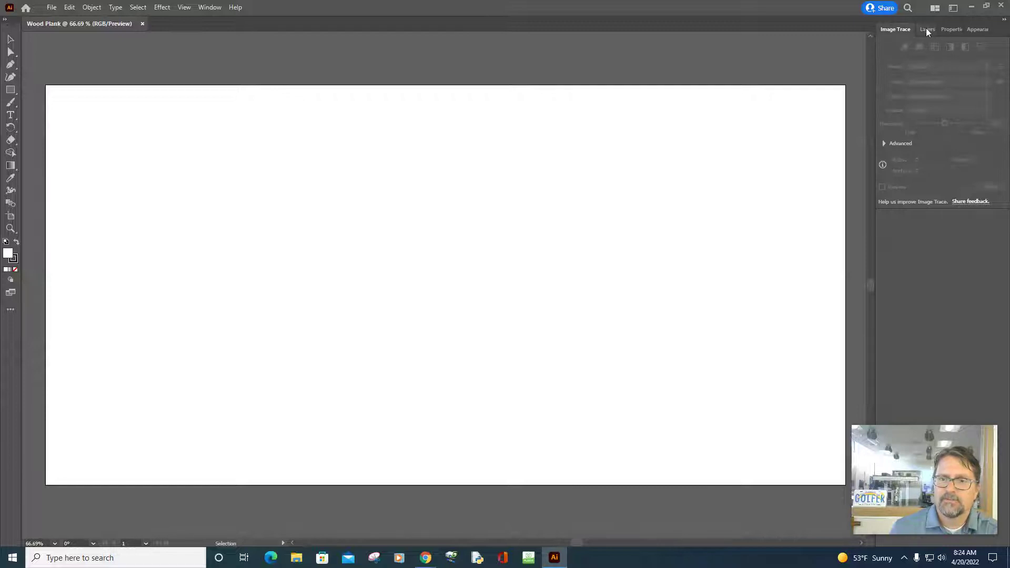
left_click(926, 28)
left_click(945, 31)
left_click(974, 31)
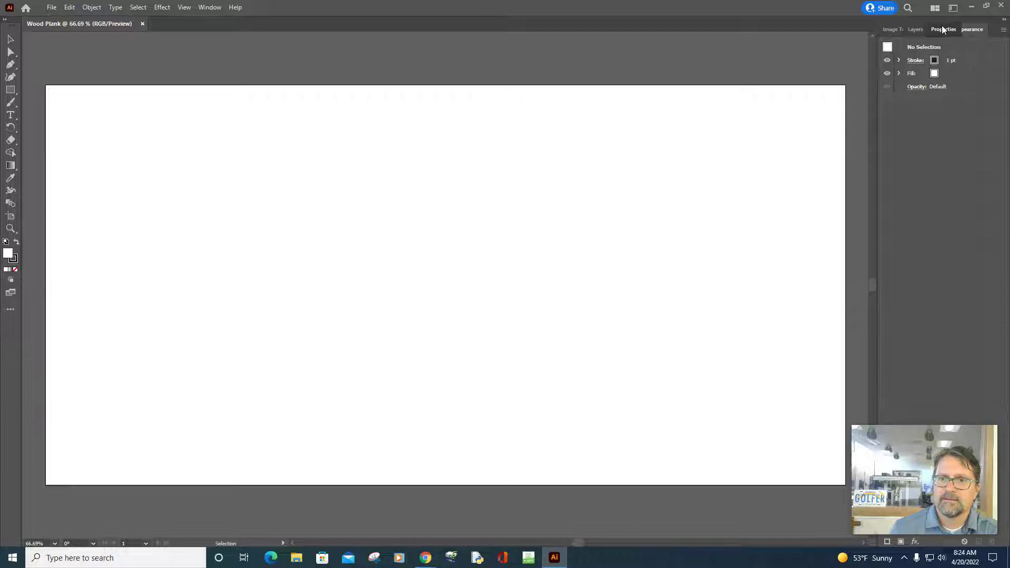
left_click(889, 29)
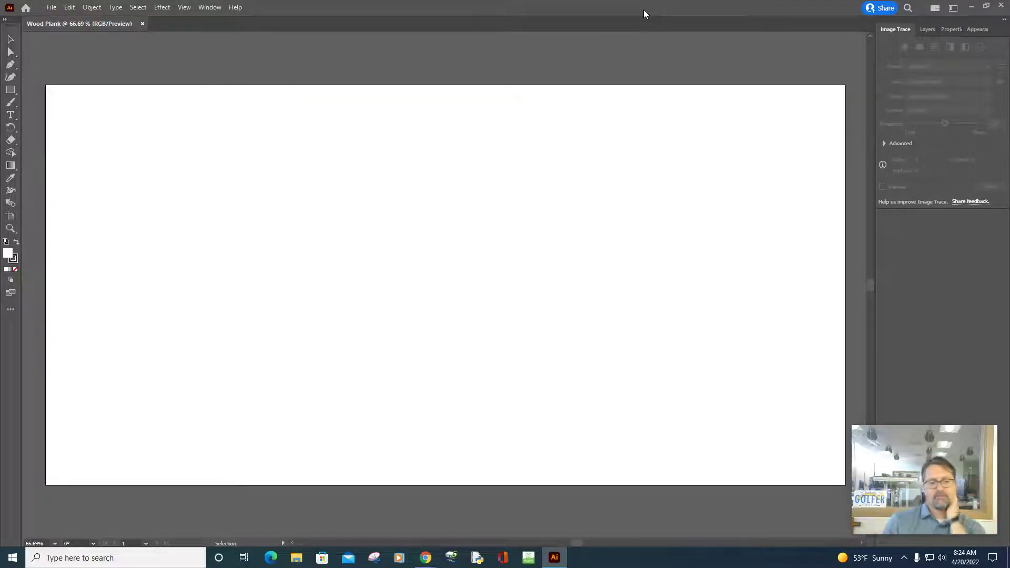
Minimize the open windows, view the wood.jpg photo from the desktop in Photos, close it and return to Illustrator
left_click(969, 8)
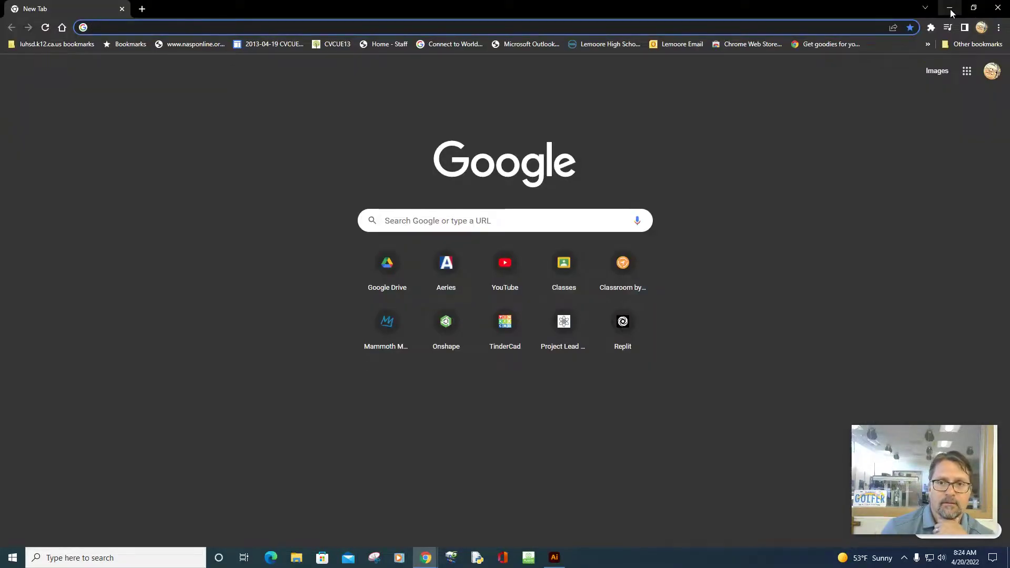
left_click(950, 7)
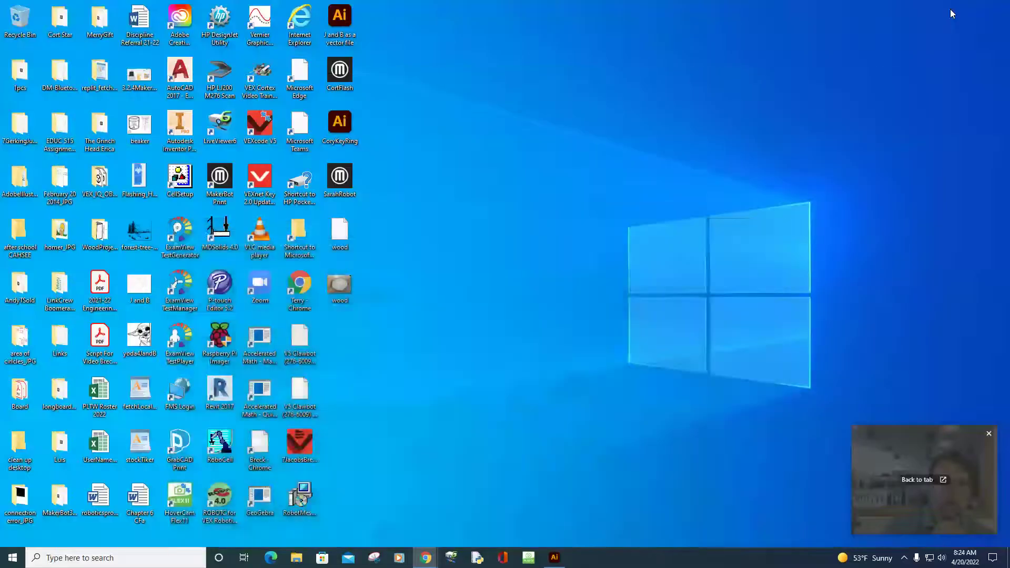
right_click(341, 288)
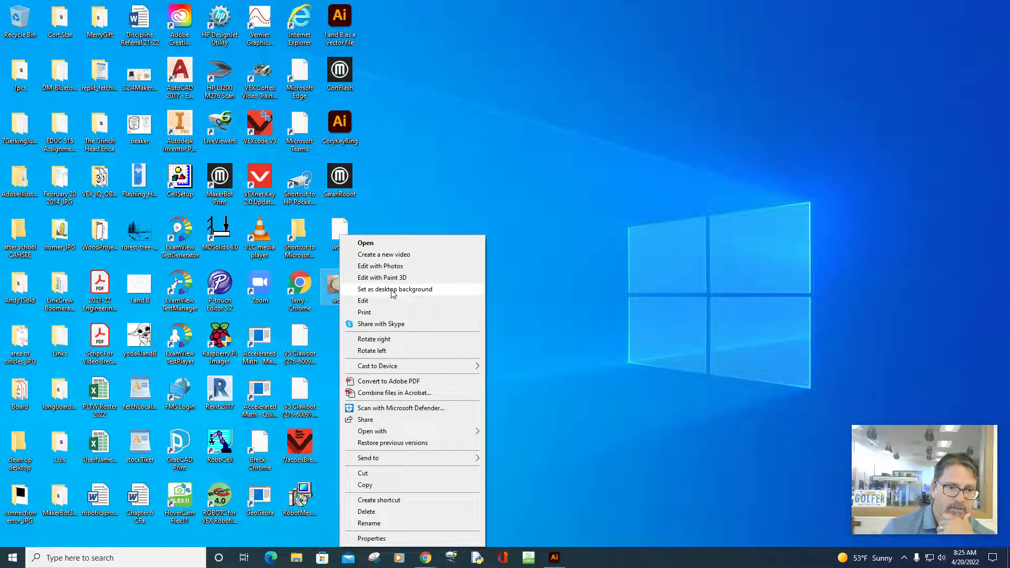
left_click(402, 215)
double_click(348, 288)
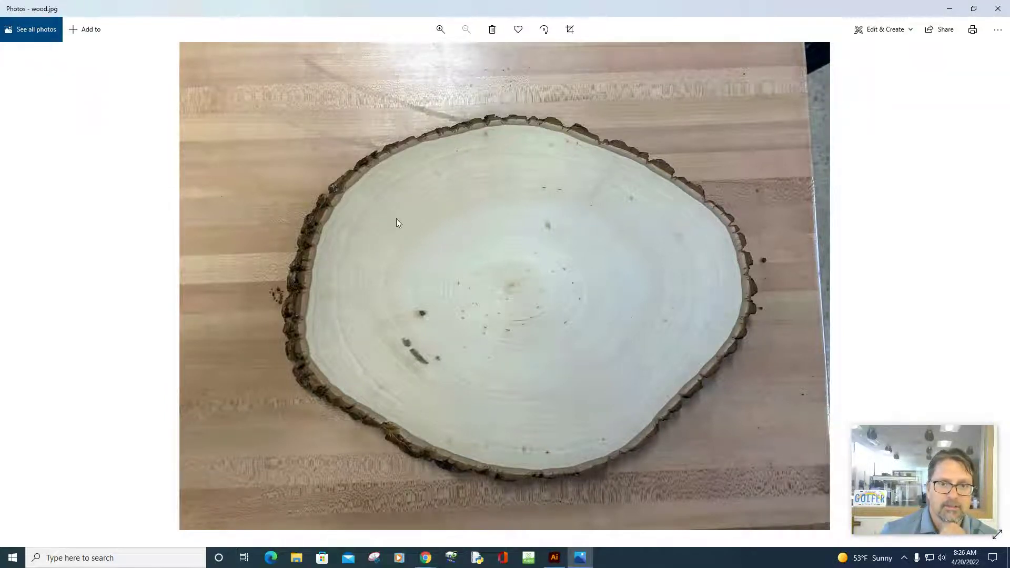
left_click(997, 11)
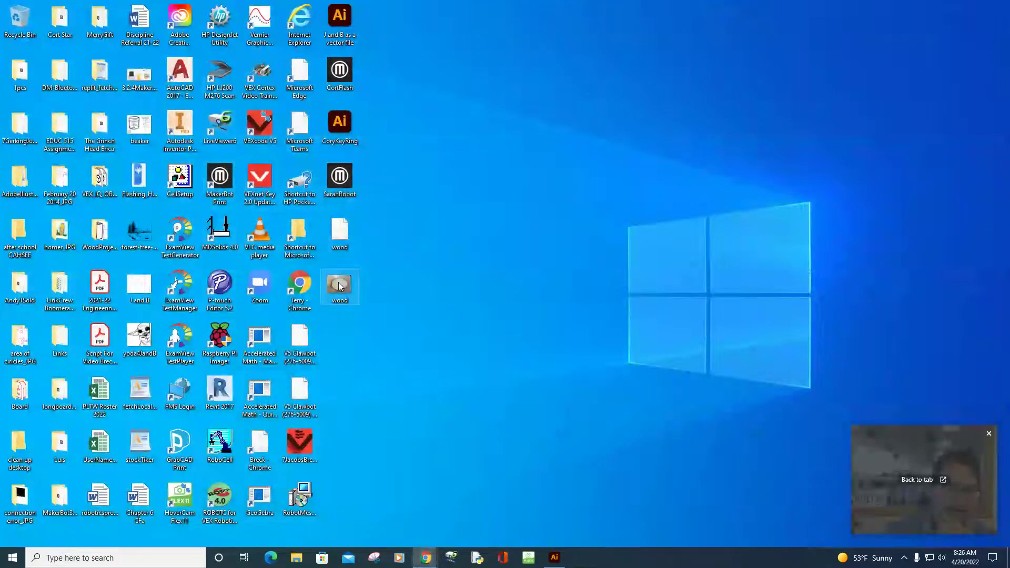
left_click(554, 557)
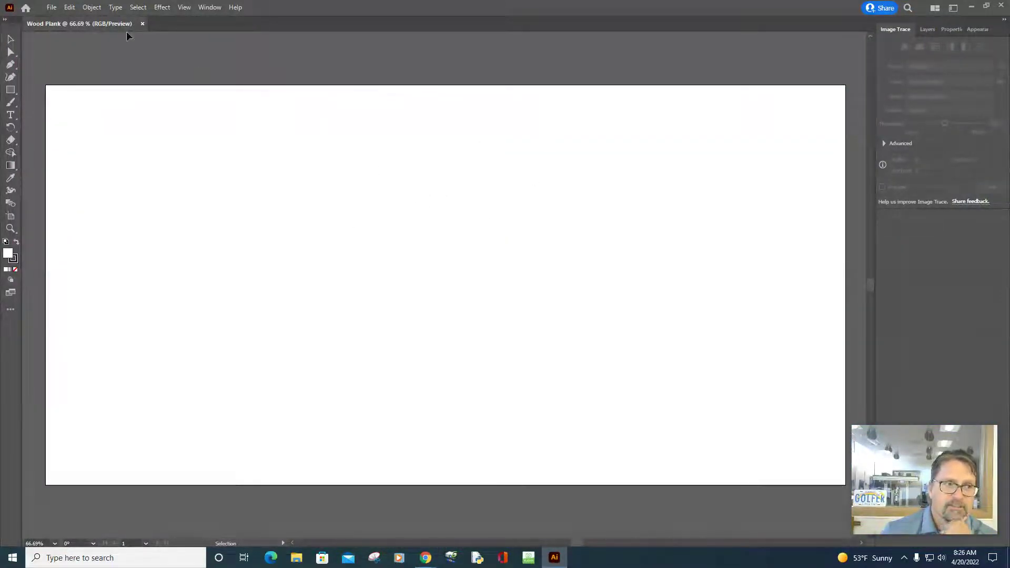
left_click(53, 8)
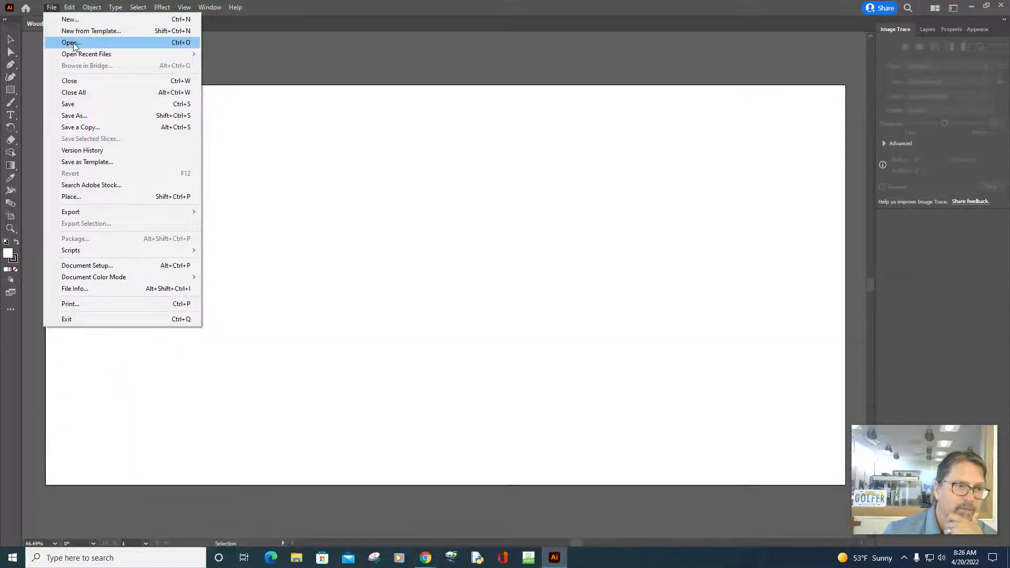
mouse_move(71, 7)
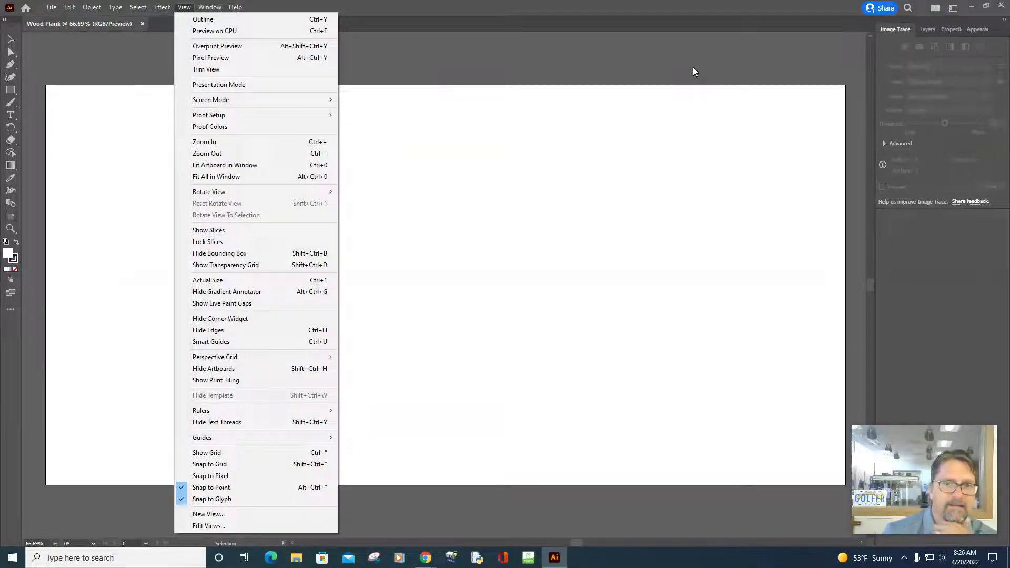
left_click(657, 73)
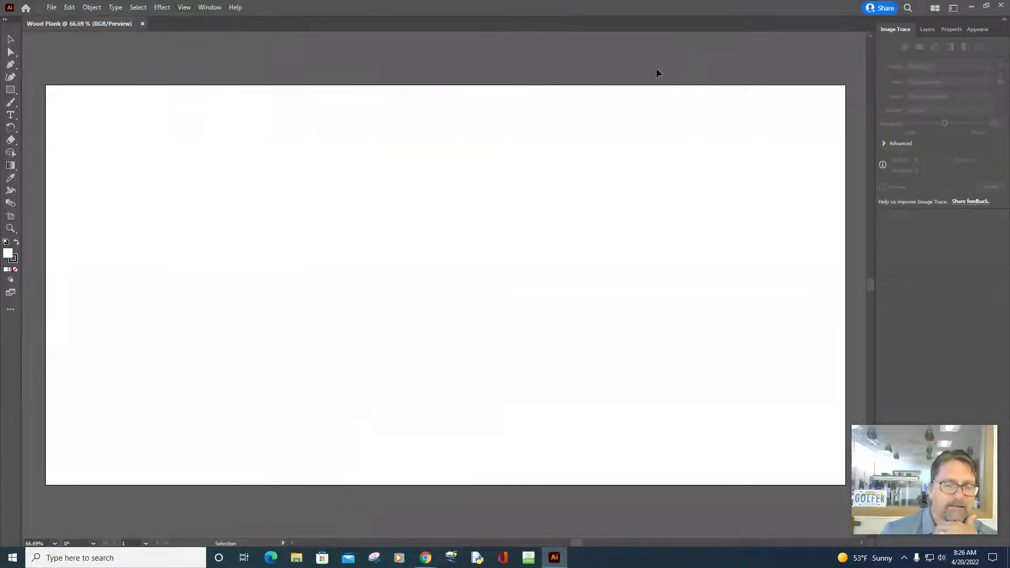
Shrink the Illustrator window to expose the desktop, place the wood.jpg photo from there onto the artboard, and maximize the window again
double_click(330, 8)
left_click_drag(336, 15, 538, 41)
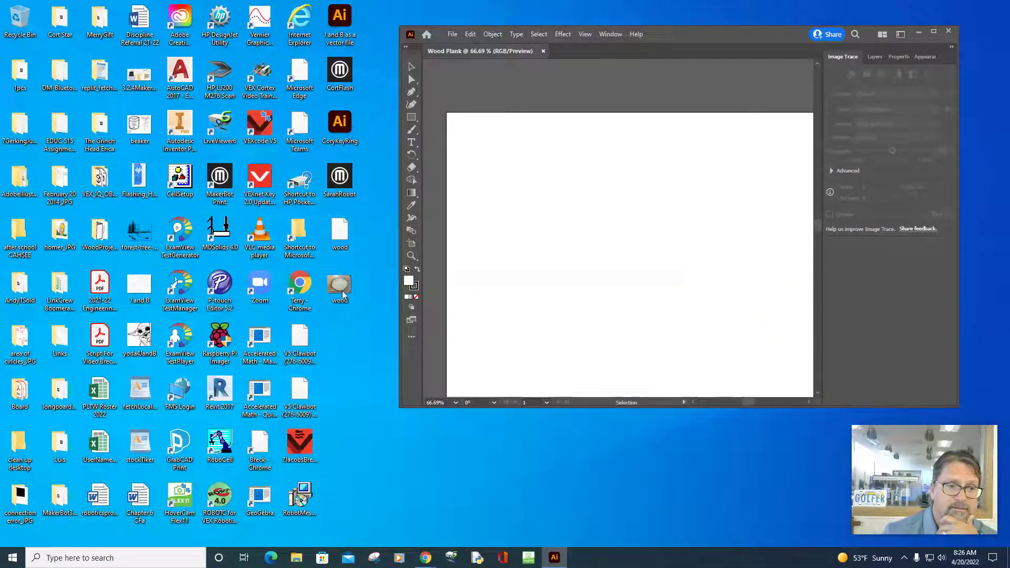
left_click_drag(341, 292, 584, 238)
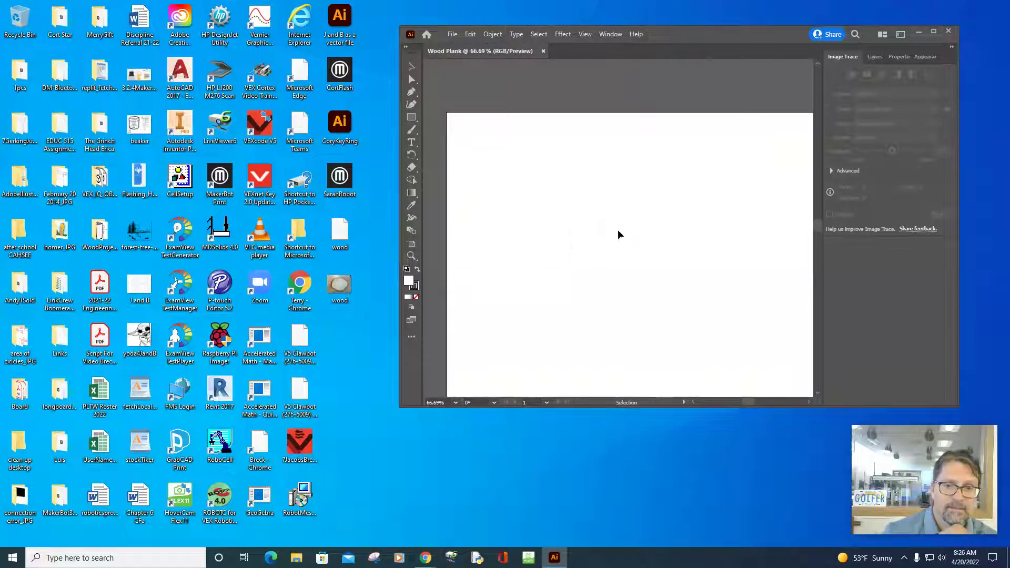
left_click(934, 31)
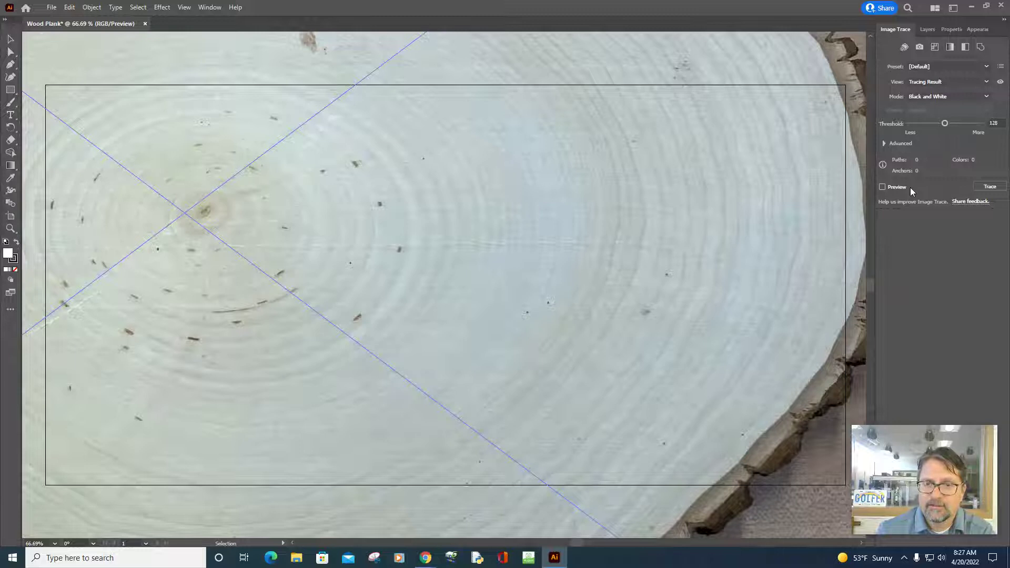
Examine how far the placed wood photo extends beyond the artboard, switching between the selection tools and ending on Selection
left_click(11, 40)
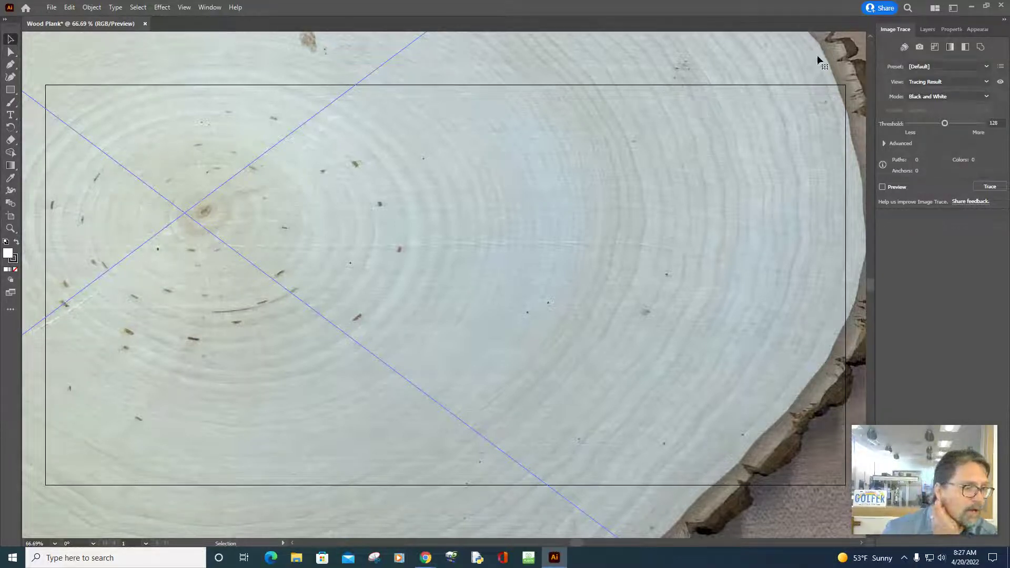
left_click(10, 52)
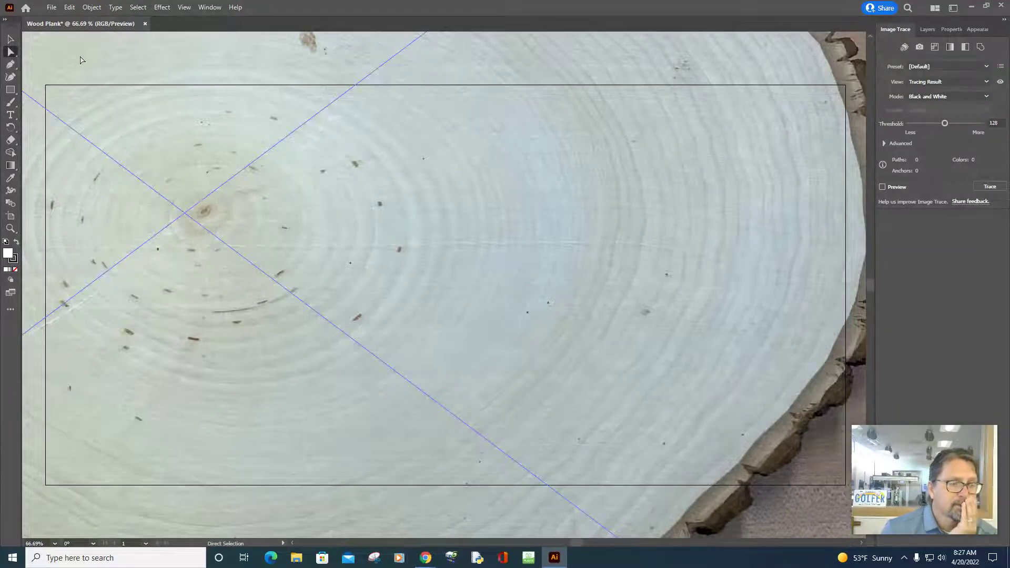
left_click(10, 41)
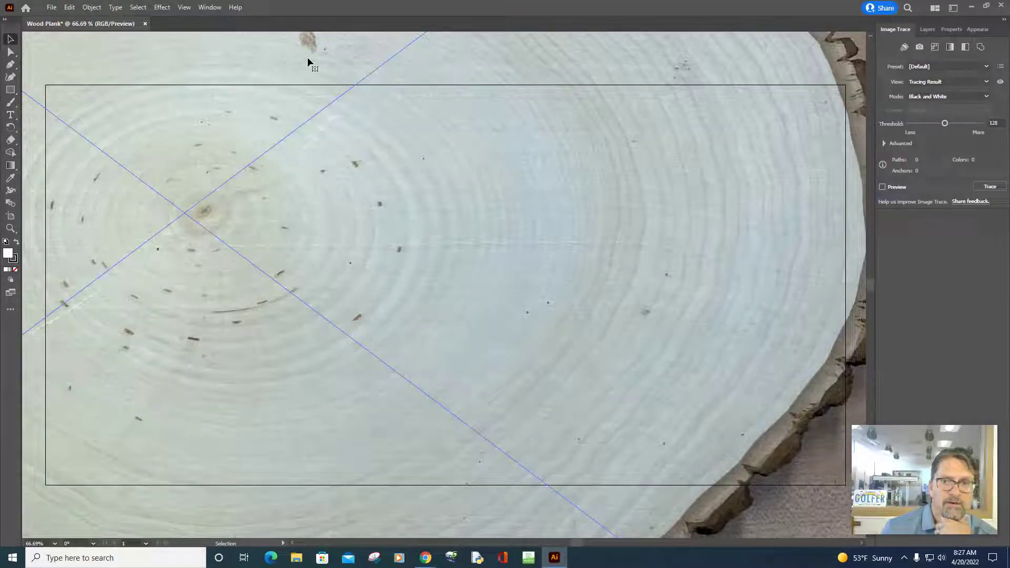
scroll(820, 80, "down", 1)
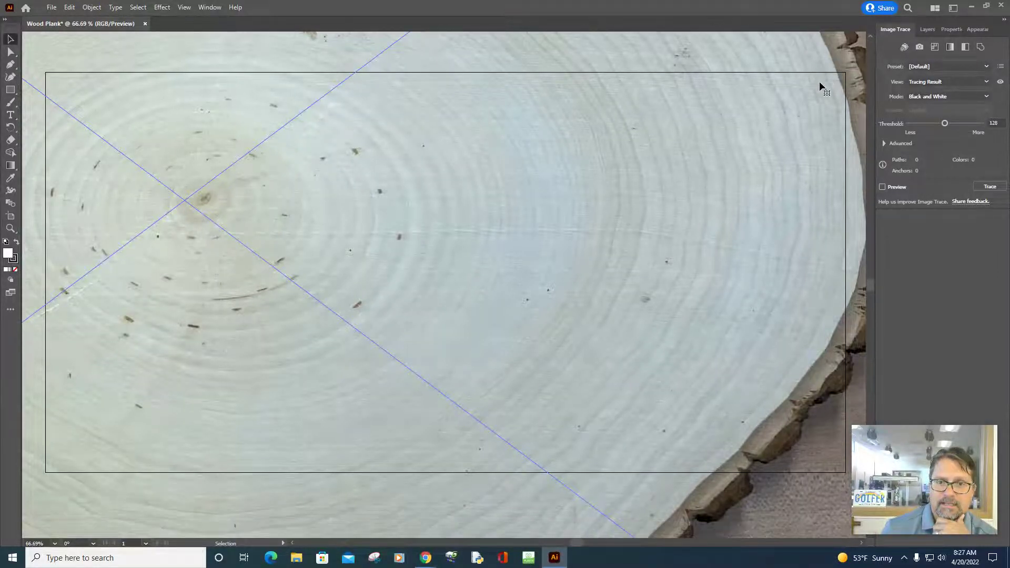
scroll(819, 81, "up", 3)
scroll(745, 119, "up", 16)
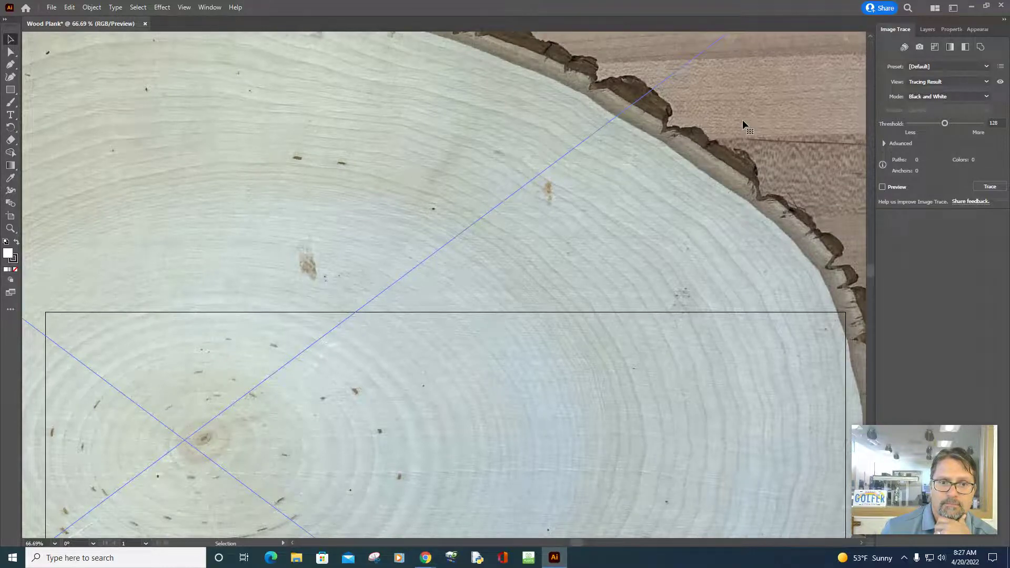
scroll(742, 126, "up", 20)
scroll(740, 131, "up", 12)
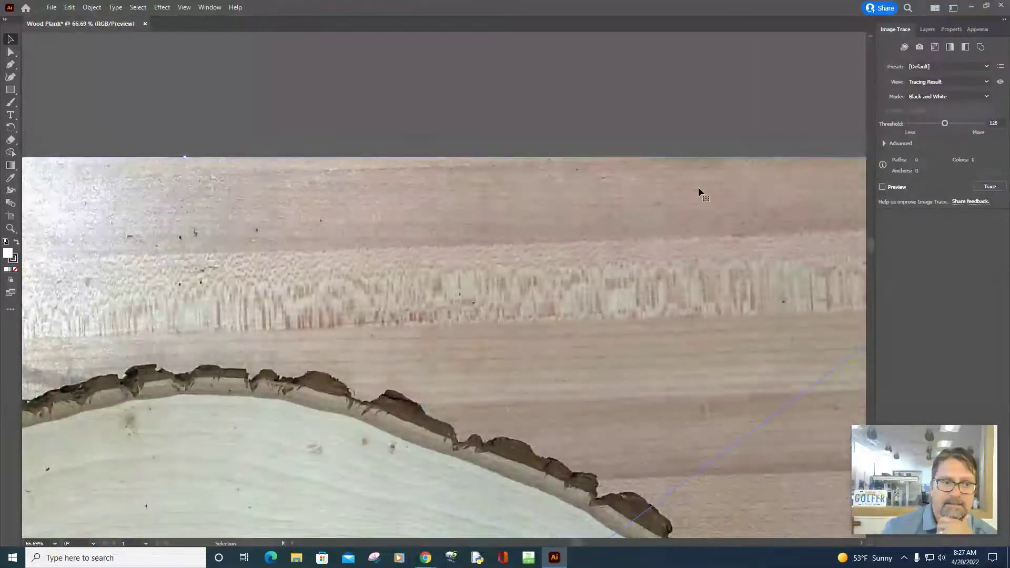
Set the placed photo's width to 24 in with its width and height proportions constrained
left_click(951, 30)
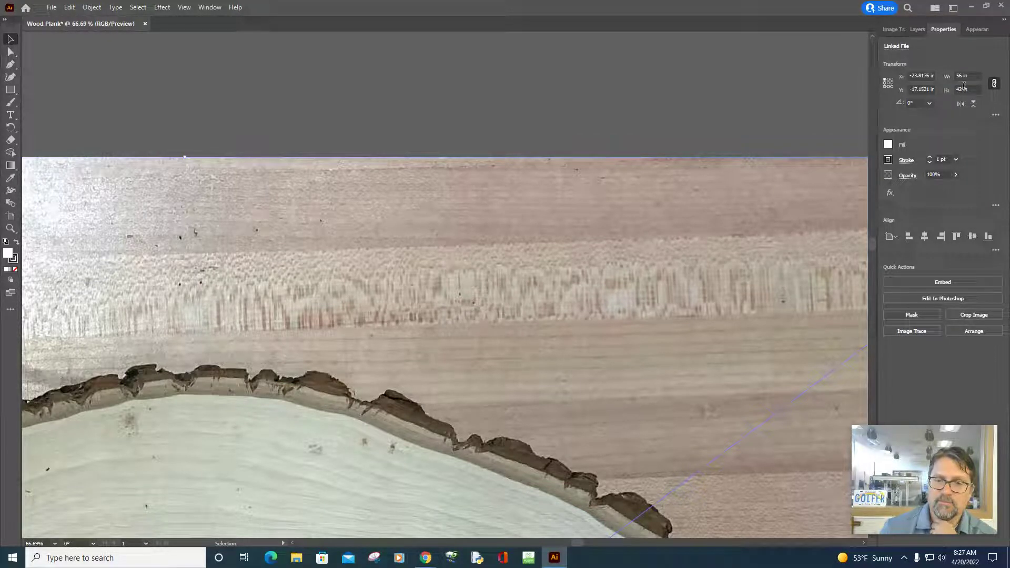
left_click(994, 84)
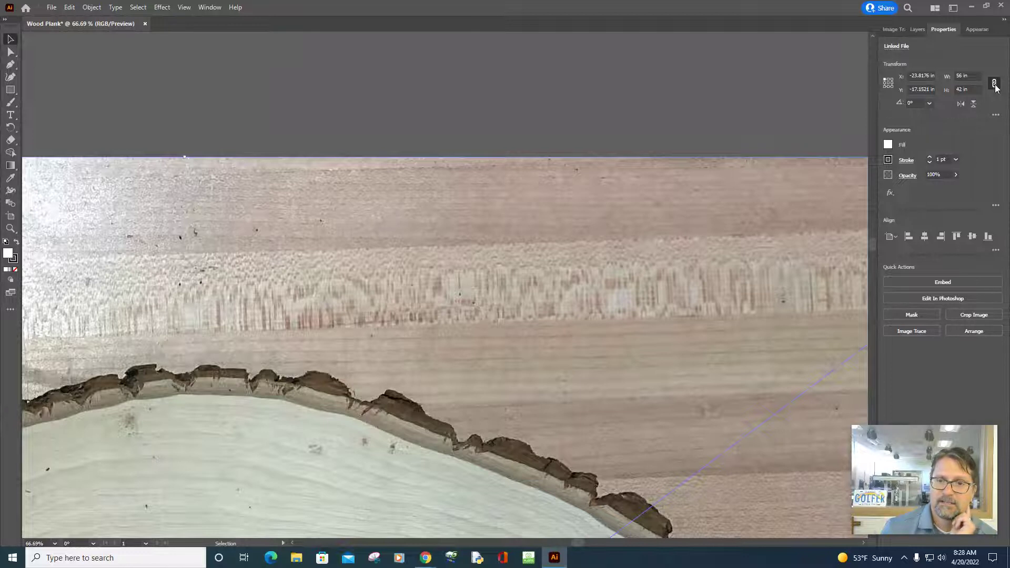
left_click(960, 76)
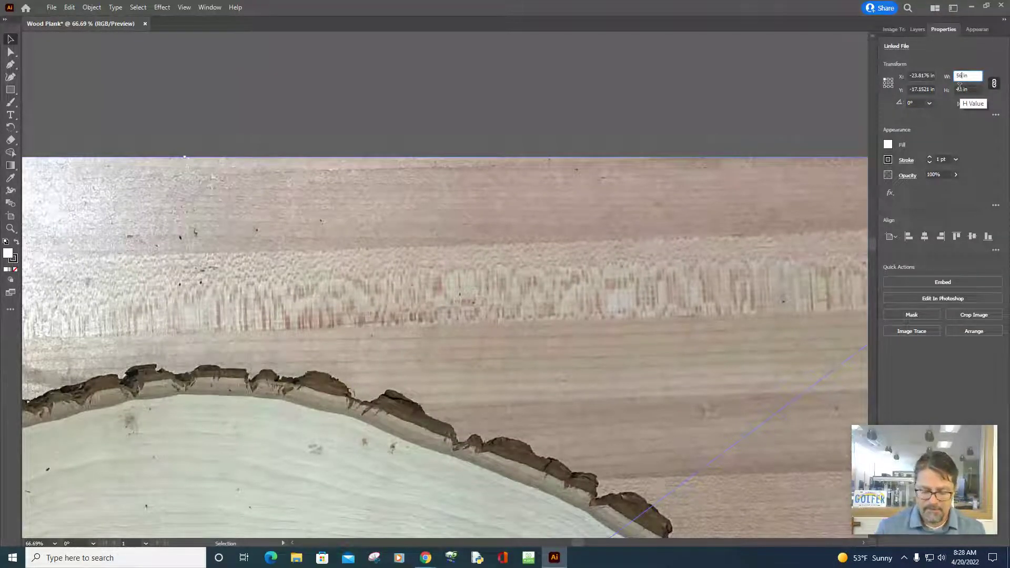
key("BackSpace")
type("24")
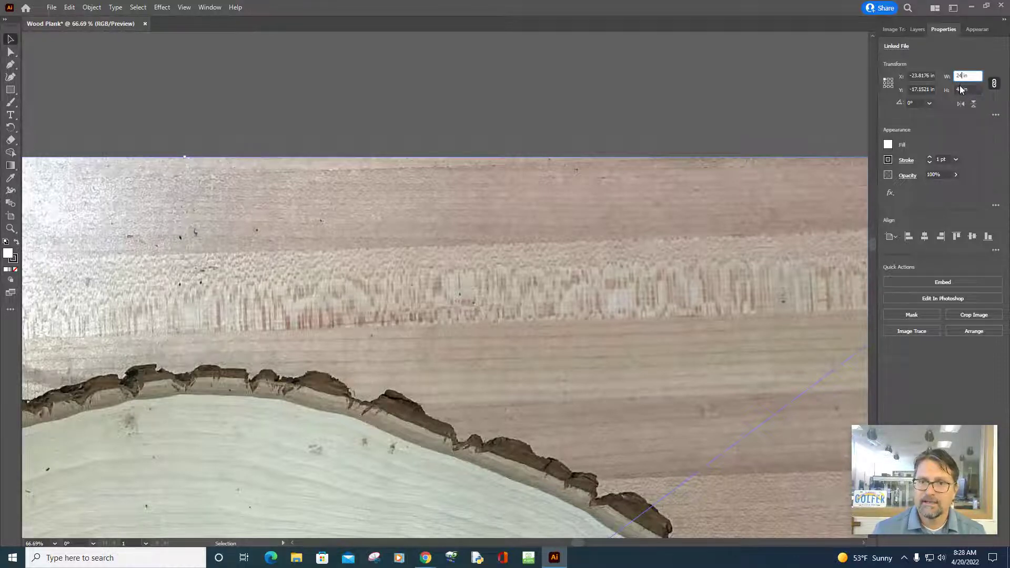
key("Tab")
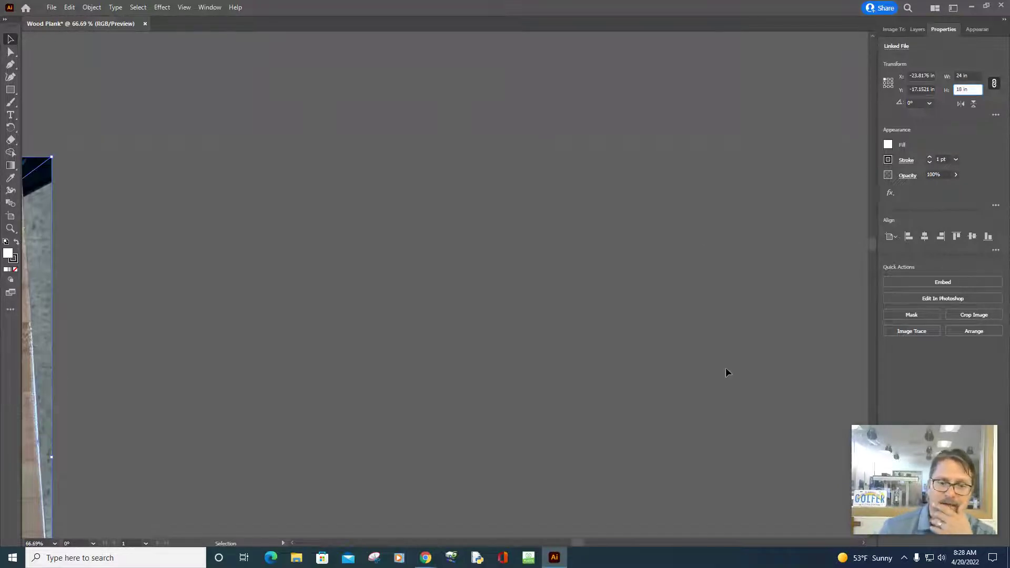
Position the resized photo at the artboard's origin by setting its X and Y to 0 in
left_click(577, 543)
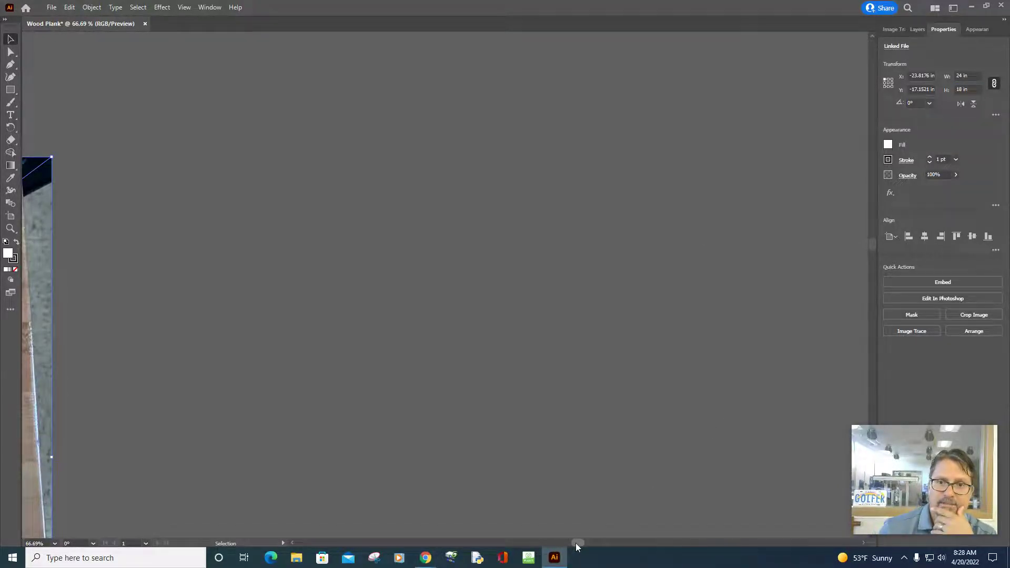
left_click_drag(576, 543, 518, 512)
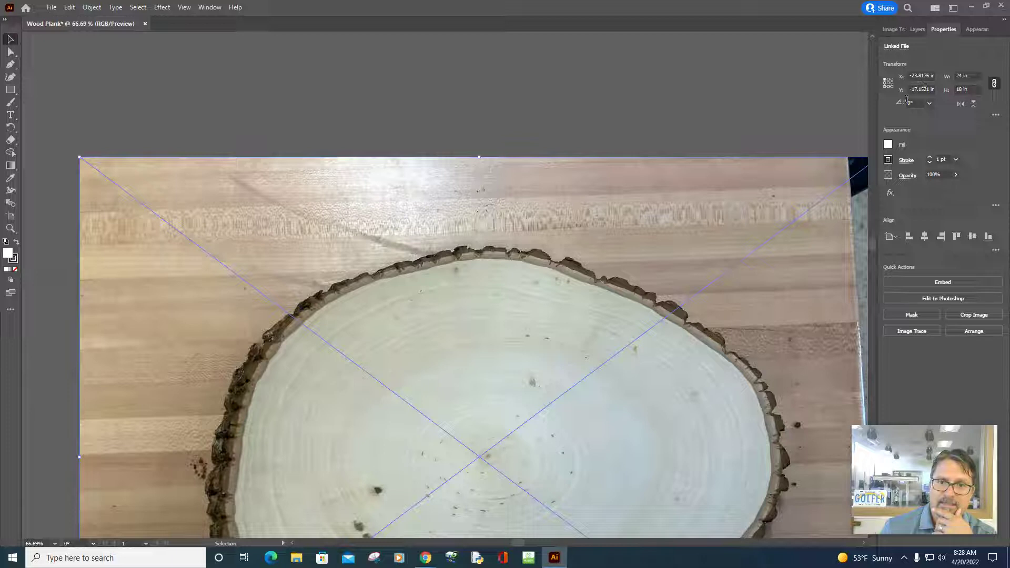
scroll(417, 314, "down", 3)
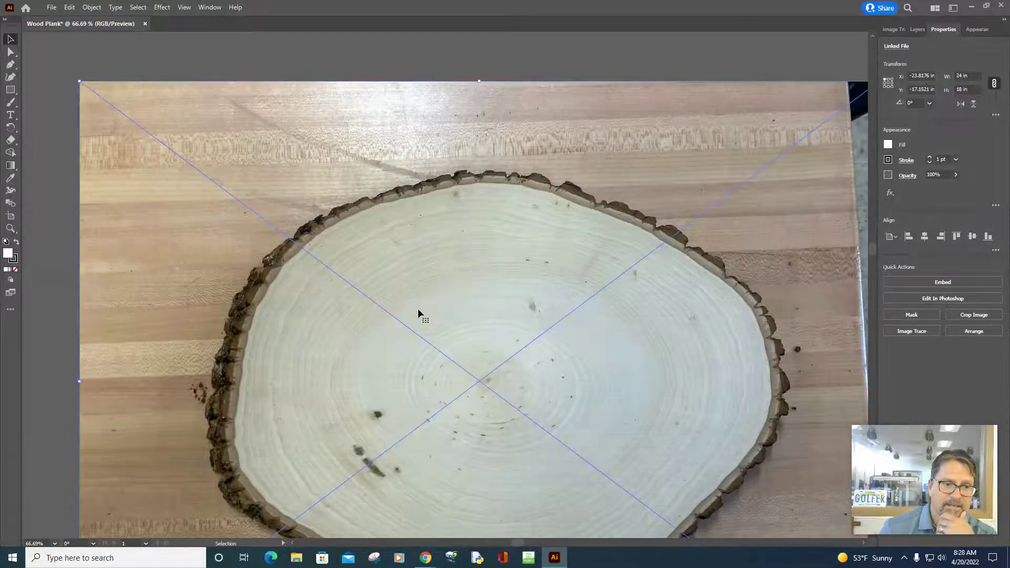
scroll(421, 314, "down", 10)
scroll(467, 332, "up", 3)
scroll(467, 330, "up", 8)
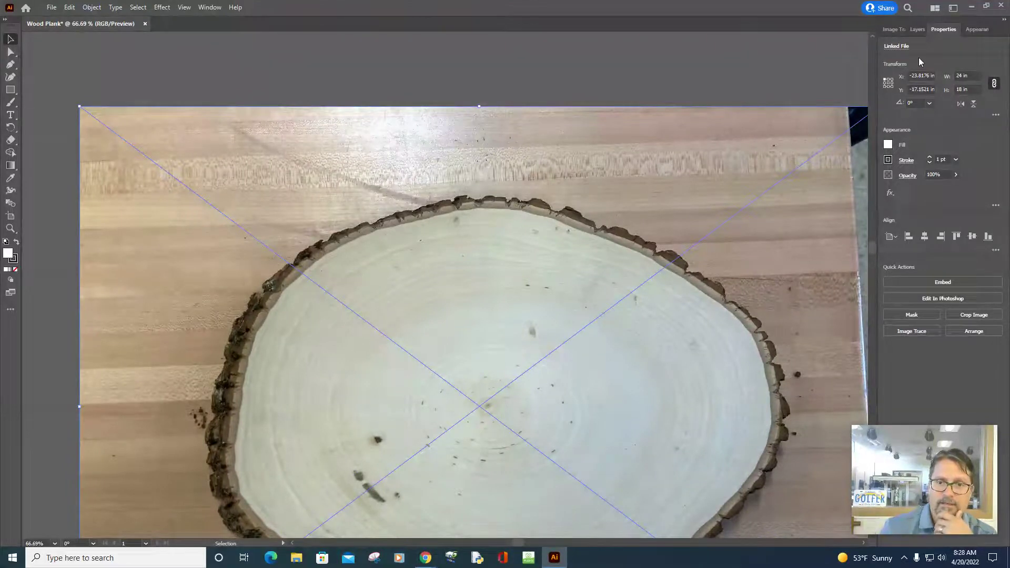
left_click(926, 74)
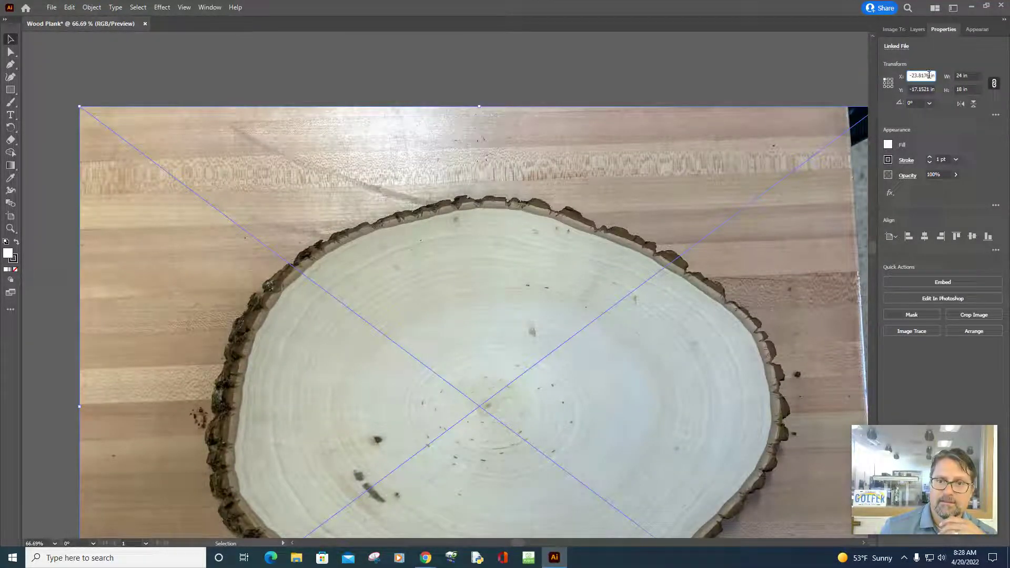
left_click_drag(930, 75, 905, 76)
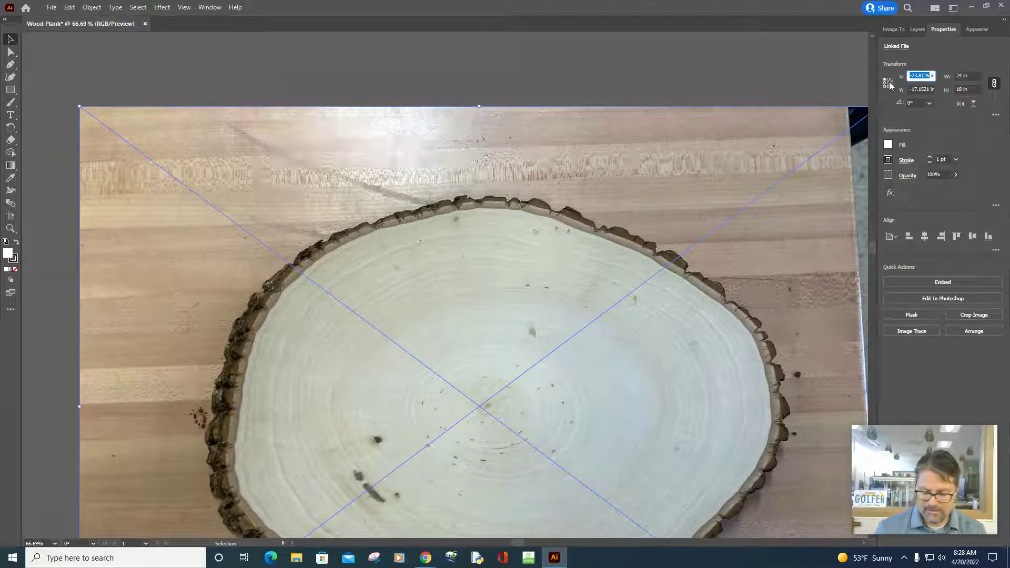
type("0")
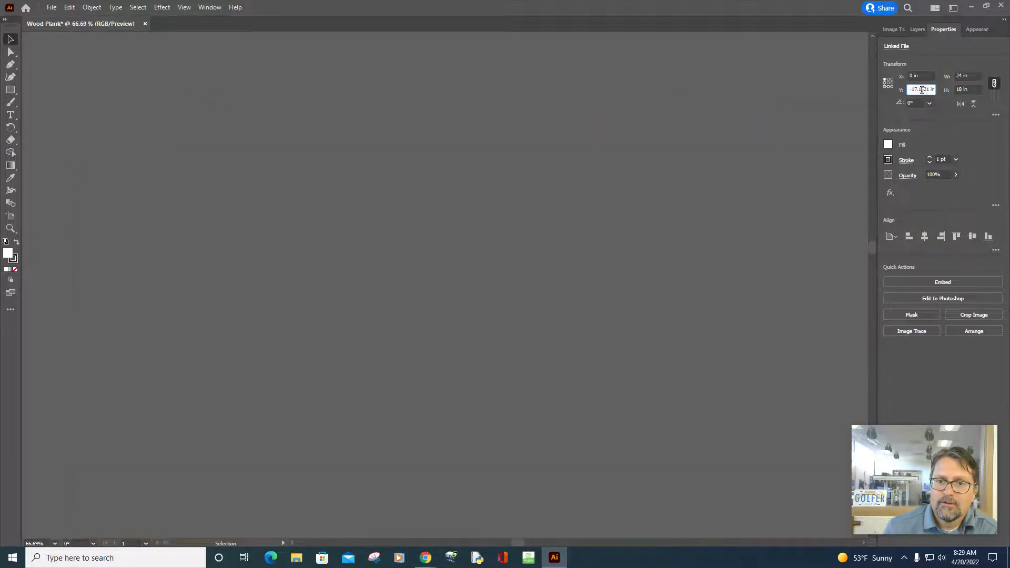
left_click(923, 89)
left_click_drag(928, 90, 903, 90)
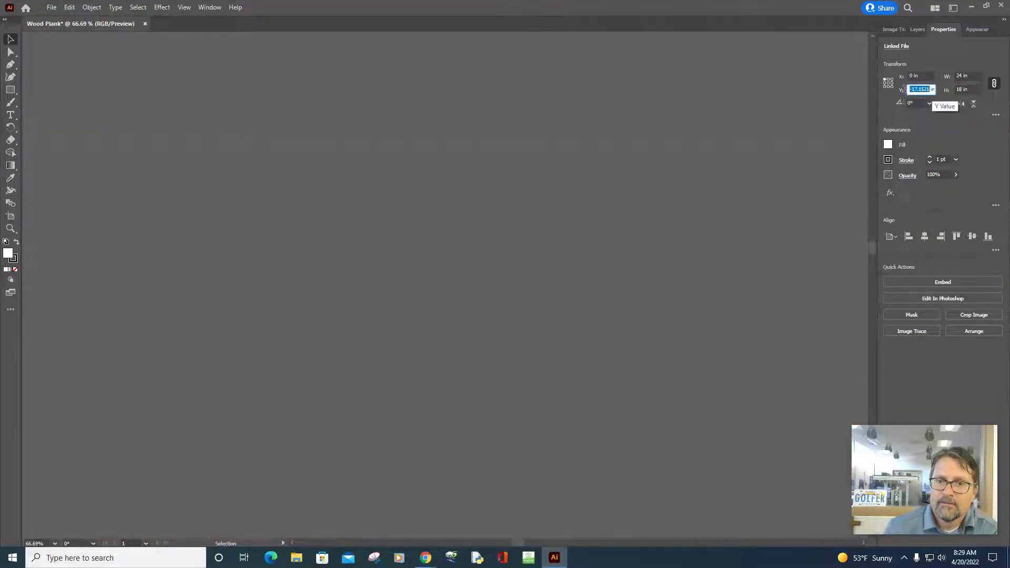
type("0 in")
left_click(942, 102)
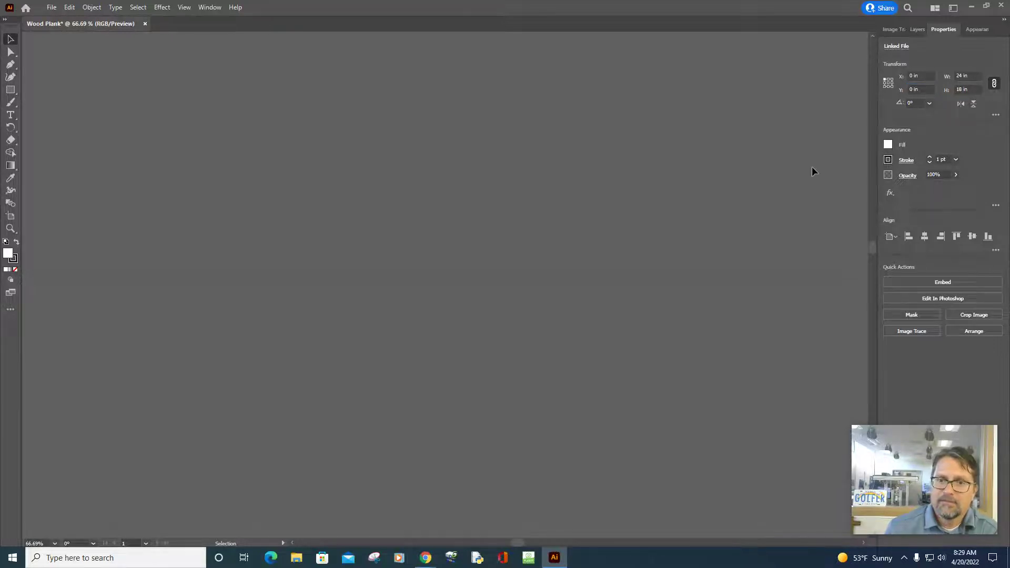
Fit the artboard on screen, check how the photo overhangs it, and set the view to 50% to see the whole photo
left_click(56, 544)
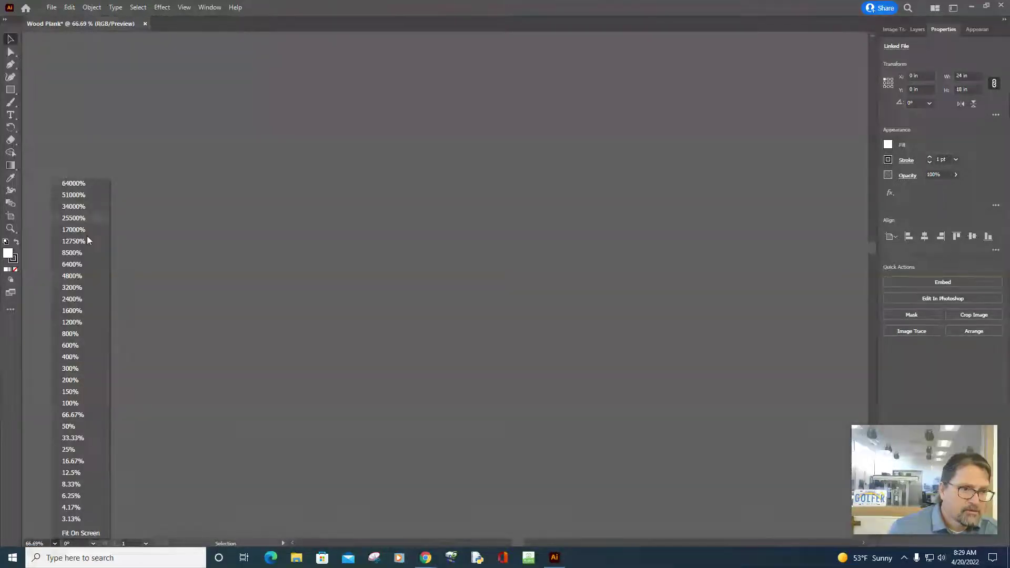
left_click(80, 533)
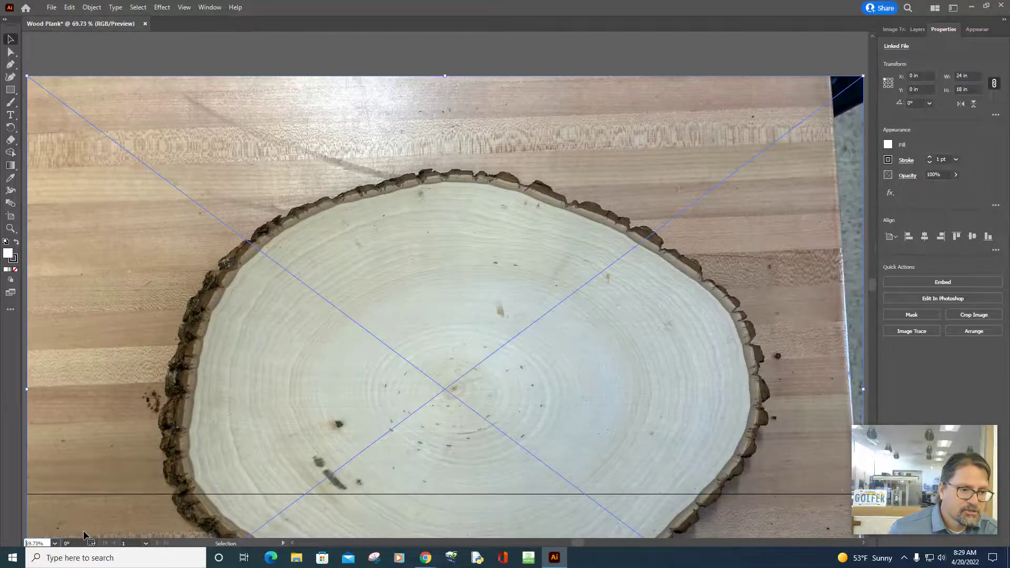
scroll(623, 324, "down", 4)
scroll(623, 324, "down", 7)
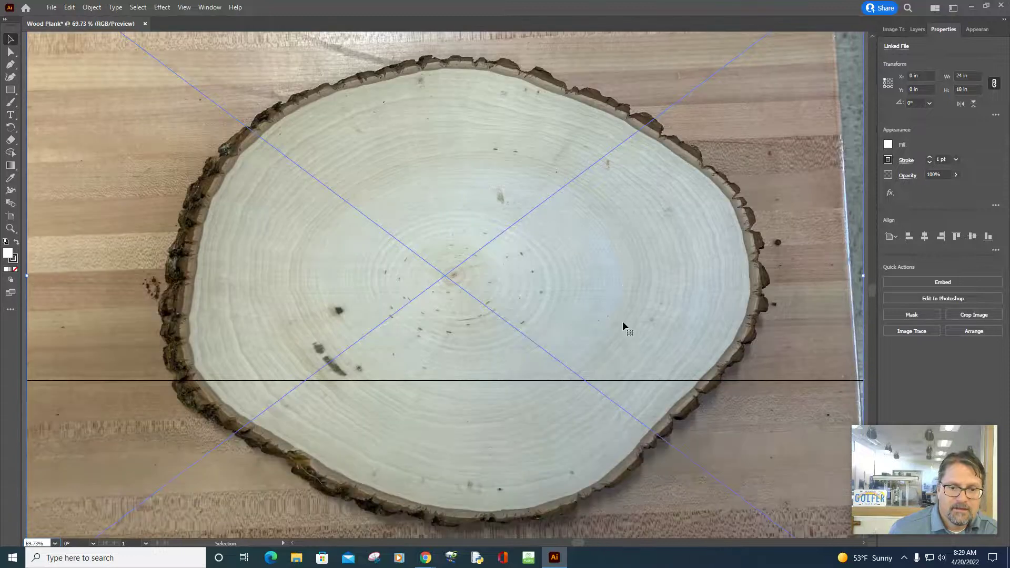
scroll(622, 324, "up", 3)
scroll(622, 321, "up", 1)
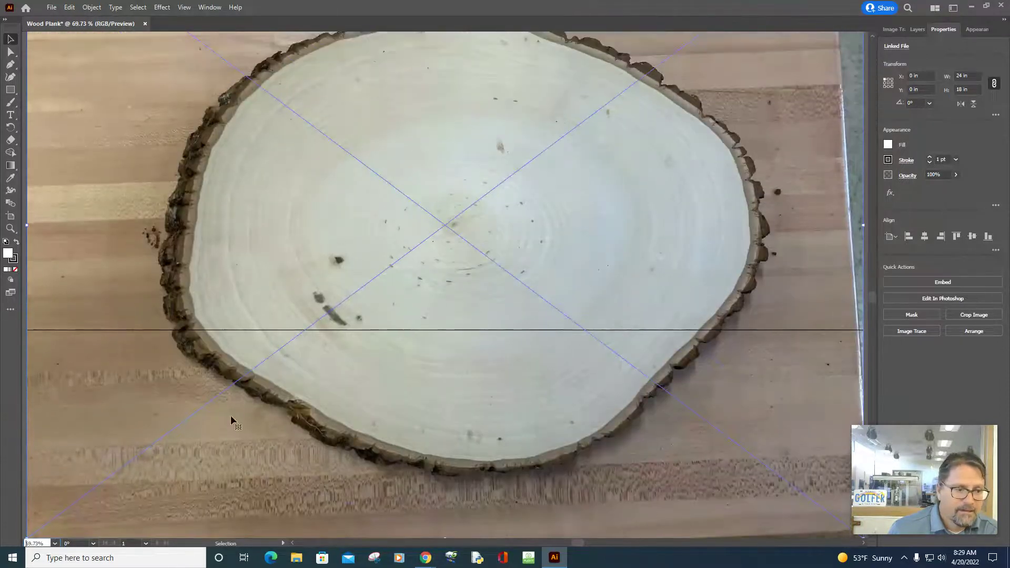
left_click(56, 544)
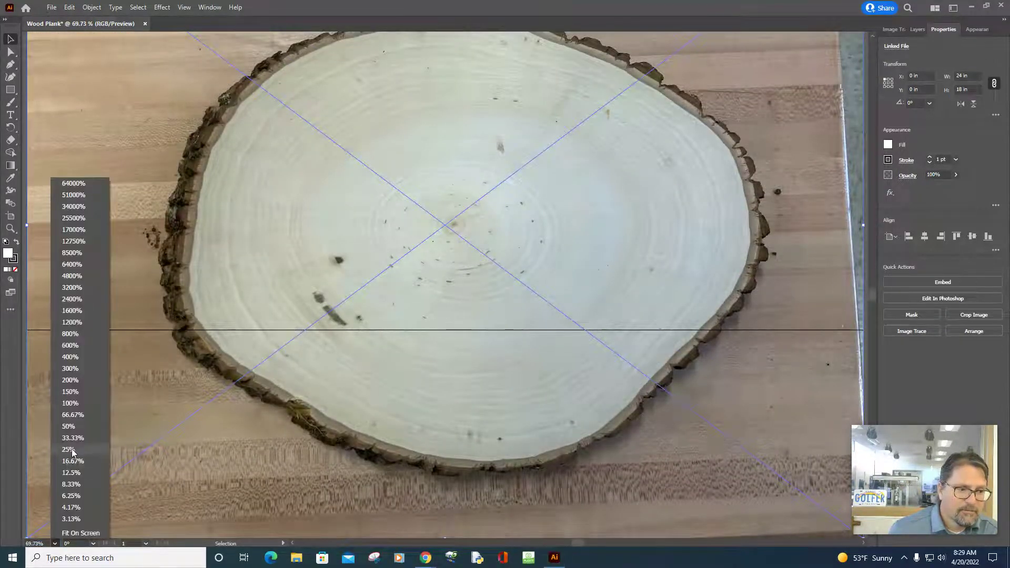
left_click(69, 426)
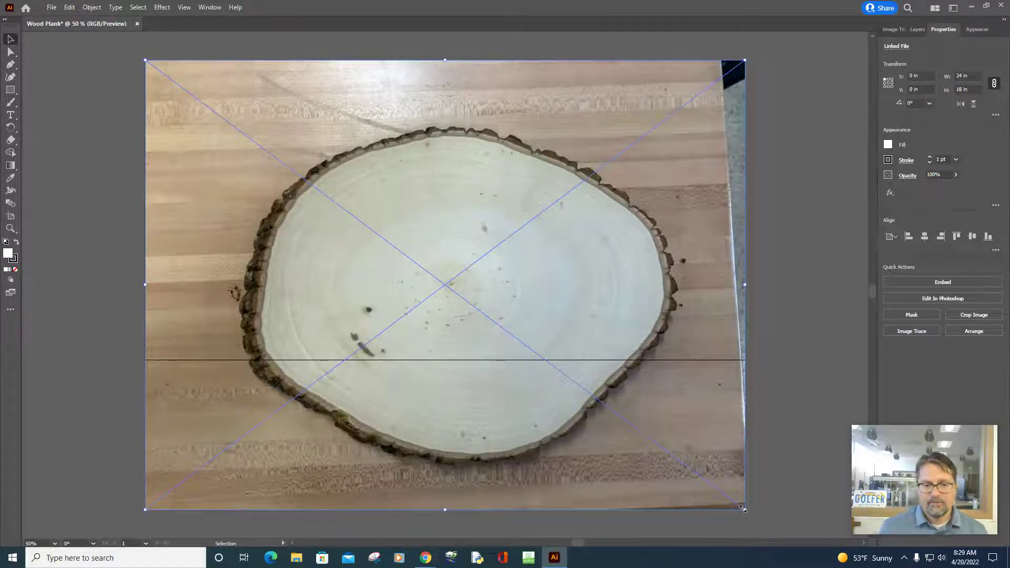
Try to squash the photo unproportionally to about 23.8 x 11.8 in to match the artboard, and undo the scaling
left_click_drag(763, 414, 762, 384)
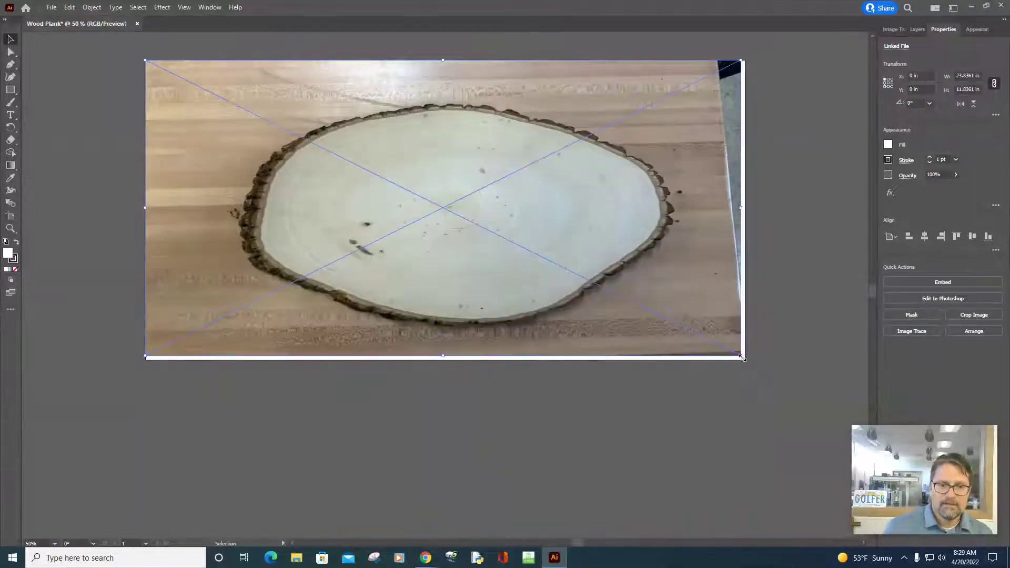
scroll(763, 384, "up", 1)
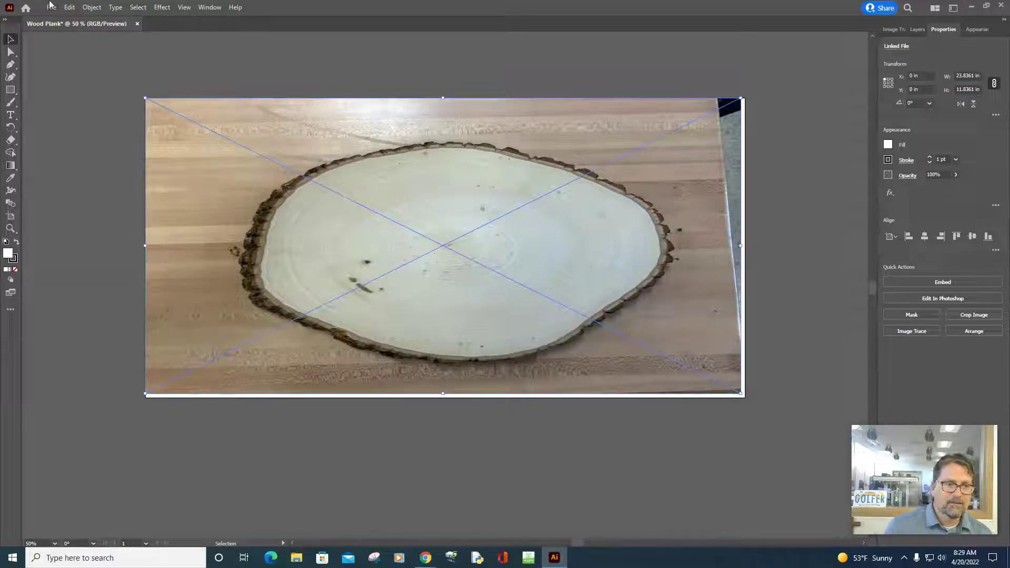
left_click(69, 7)
left_click(80, 20)
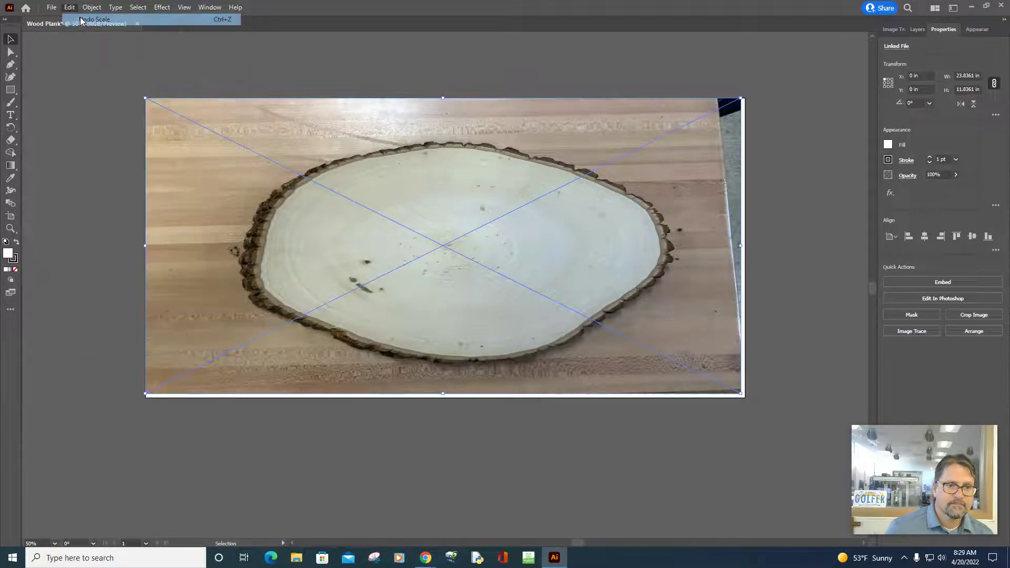
Scale the photo down proportionally to about 15.84 x 11.88 in so its height fits within the artboard
scroll(776, 221, "down", 2)
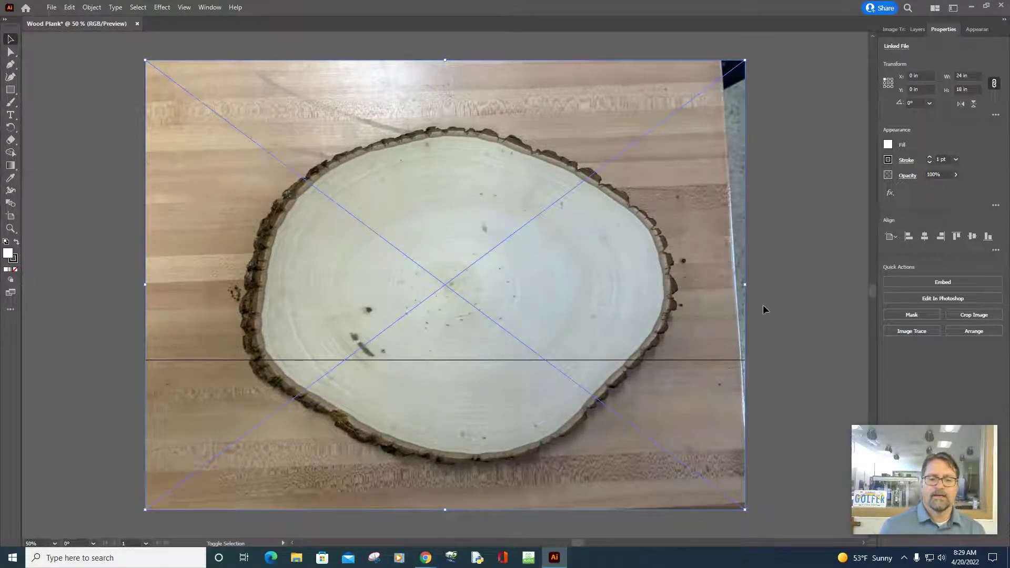
left_click_drag(721, 494, 595, 392)
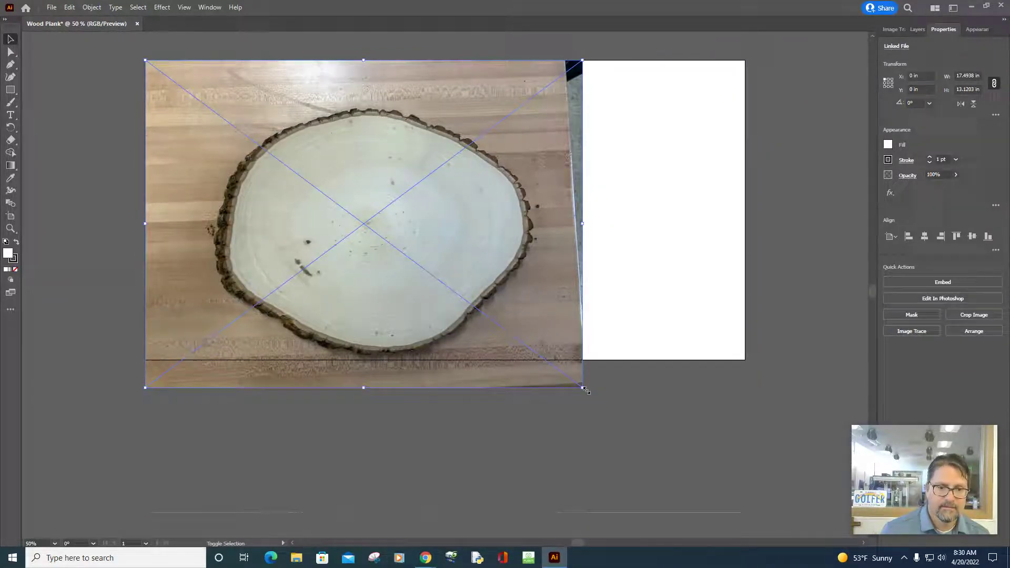
left_click_drag(582, 388, 540, 357)
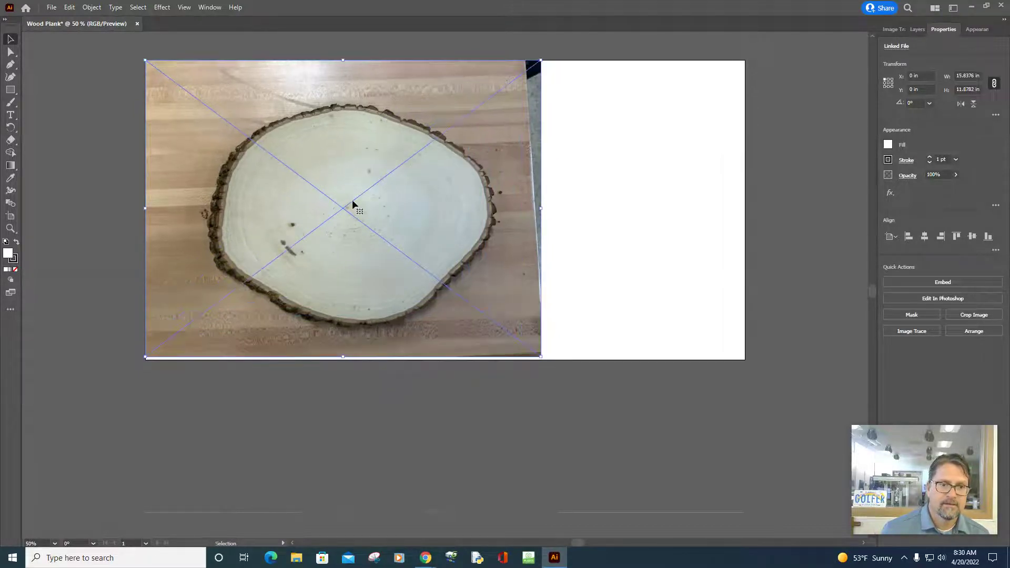
Move the photo inside the artboard to about X 1.56 in and Y 0.17 in, and deselect it
left_click_drag(358, 199, 396, 200)
scroll(630, 380, "up", 3)
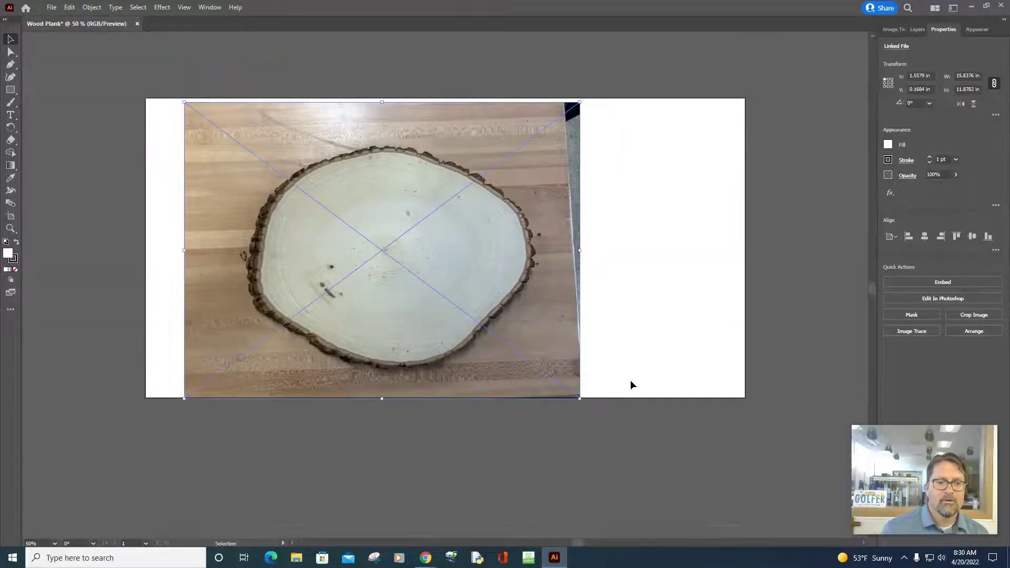
left_click(804, 348)
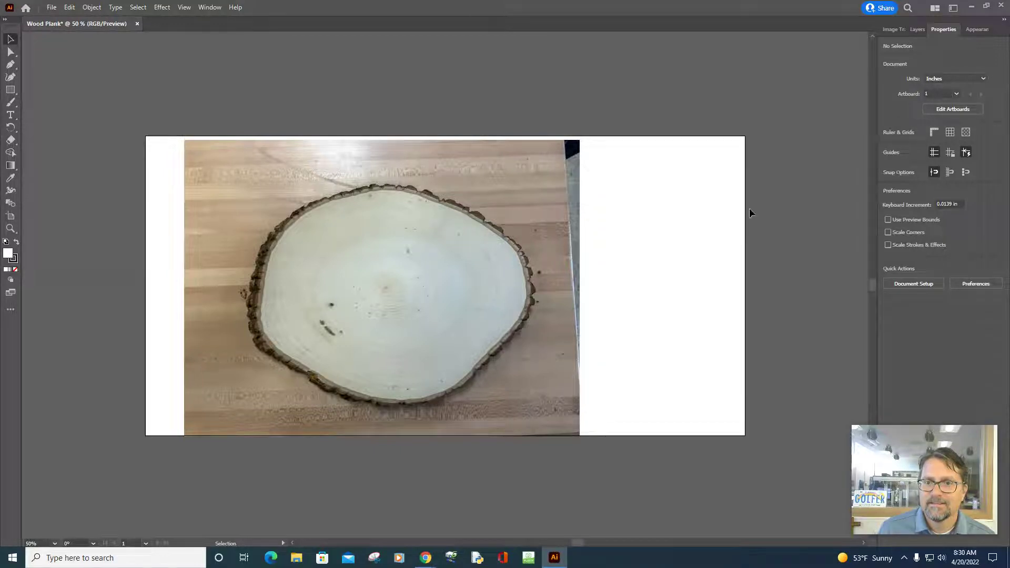
left_click(960, 109)
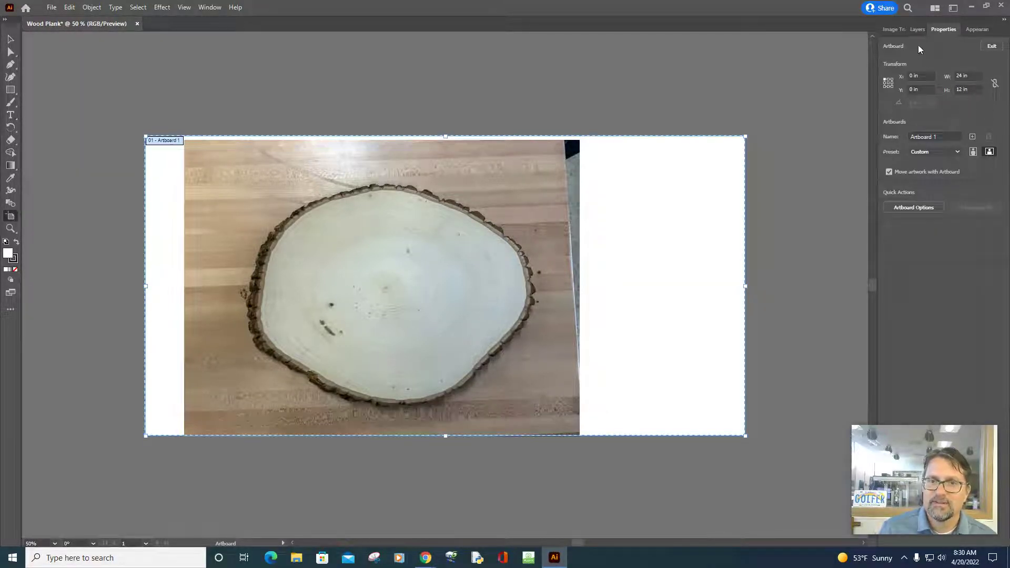
left_click(917, 30)
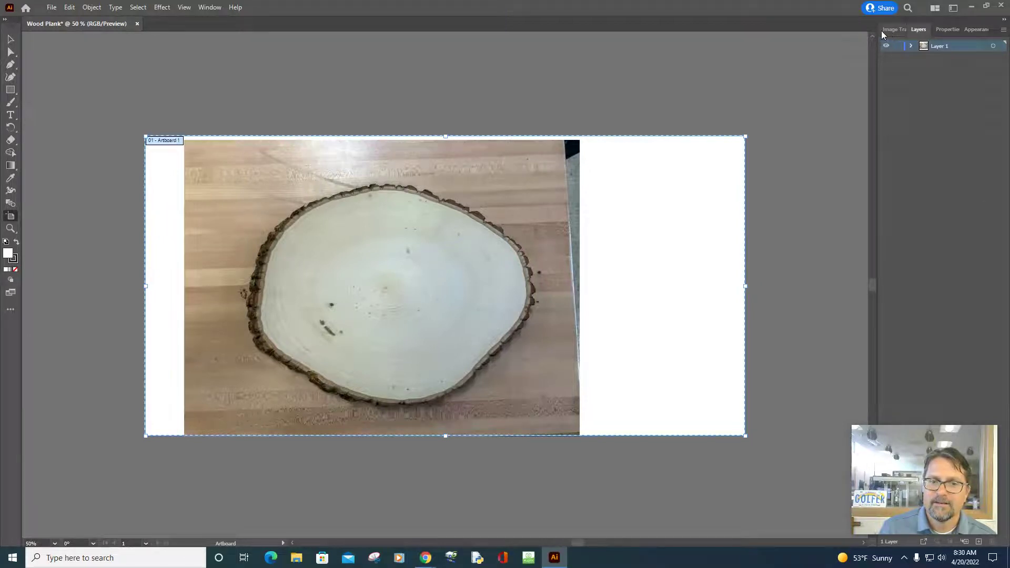
left_click(844, 107)
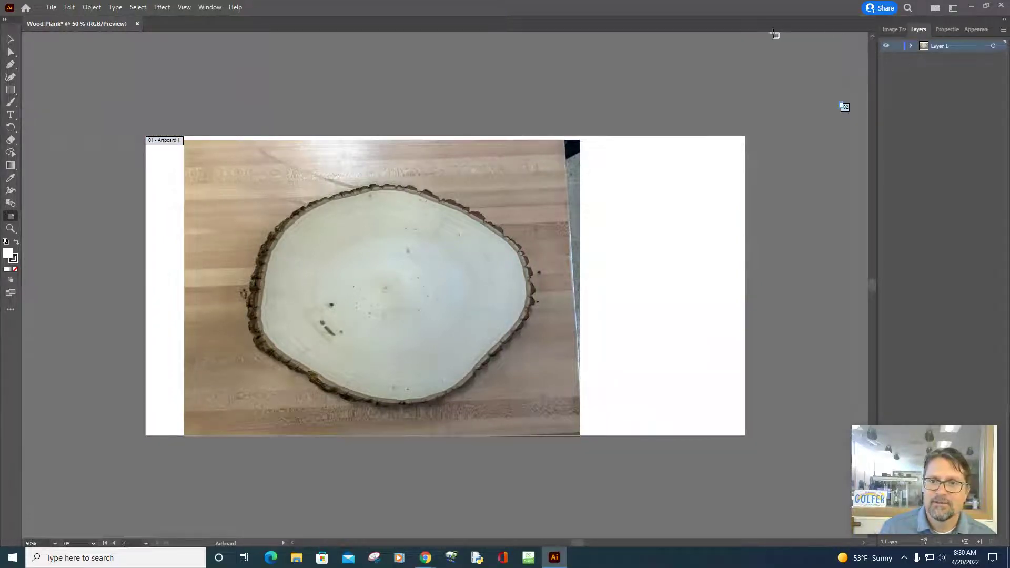
left_click(69, 8)
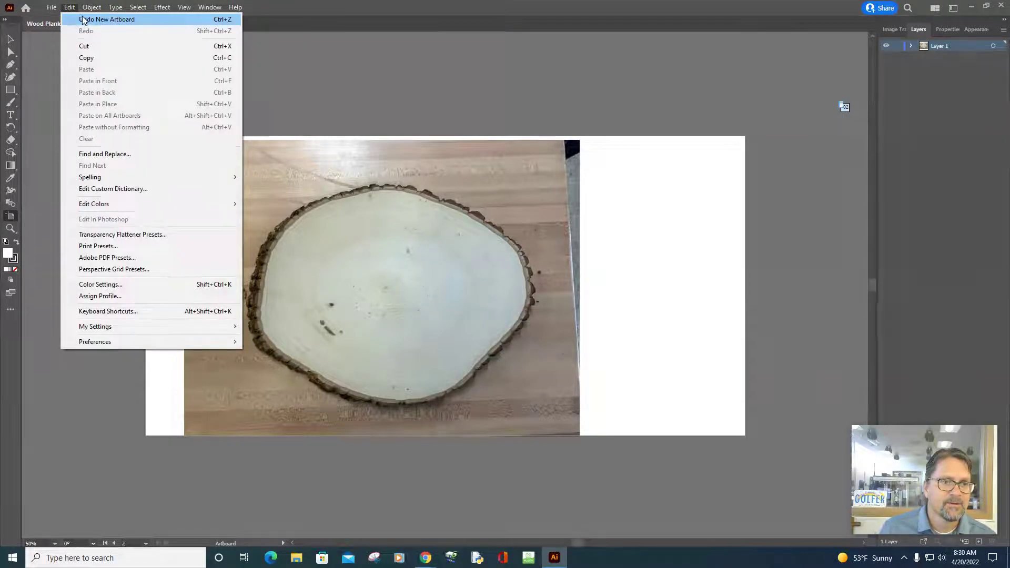
left_click(84, 16)
left_click(947, 29)
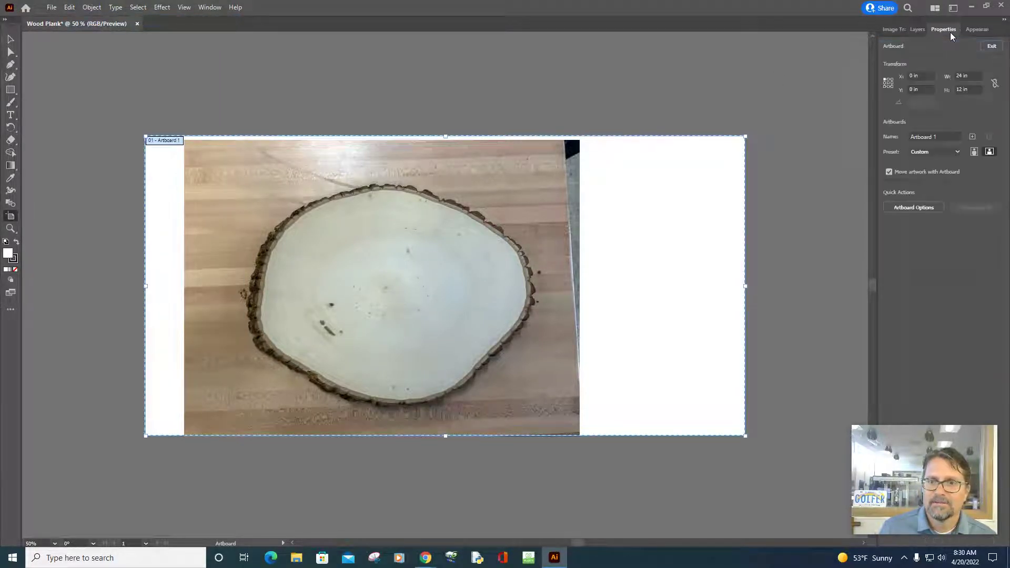
left_click(991, 47)
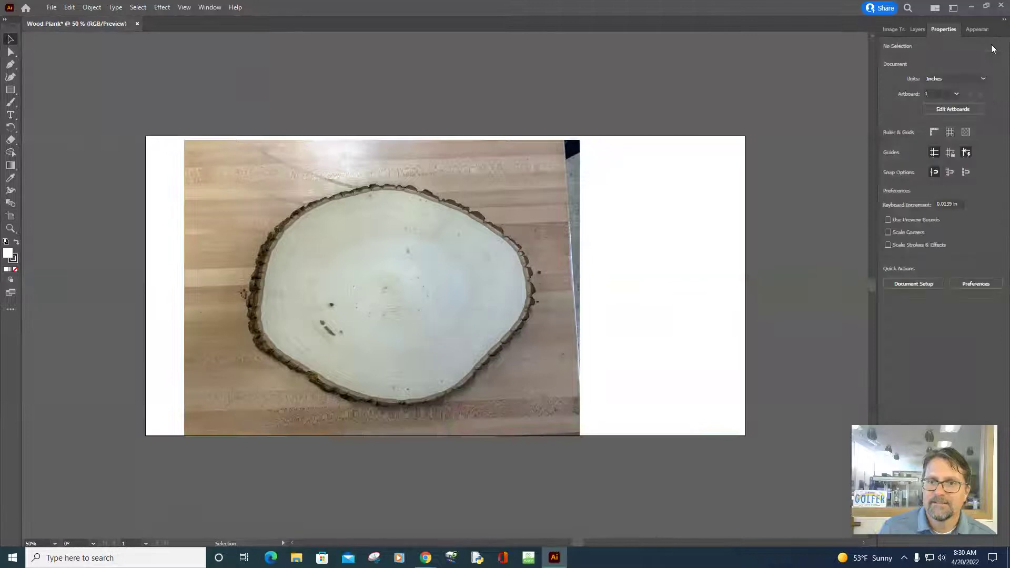
left_click(914, 32)
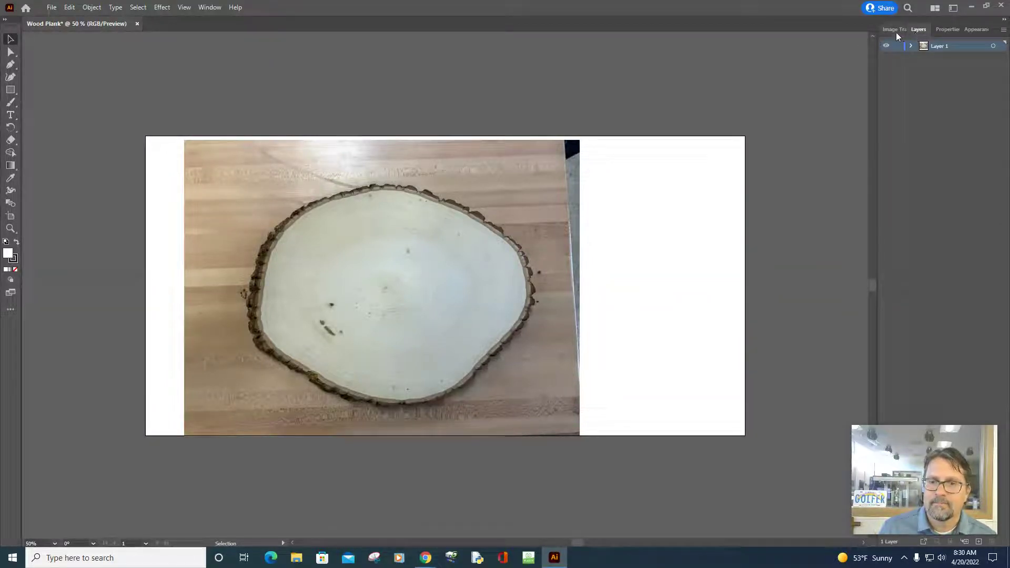
left_click(894, 29)
left_click(949, 29)
Set the view to 66.67% and nudge the photo to about X 1.61 in and Y 0.06 in, leaving it deselected
left_click(412, 186)
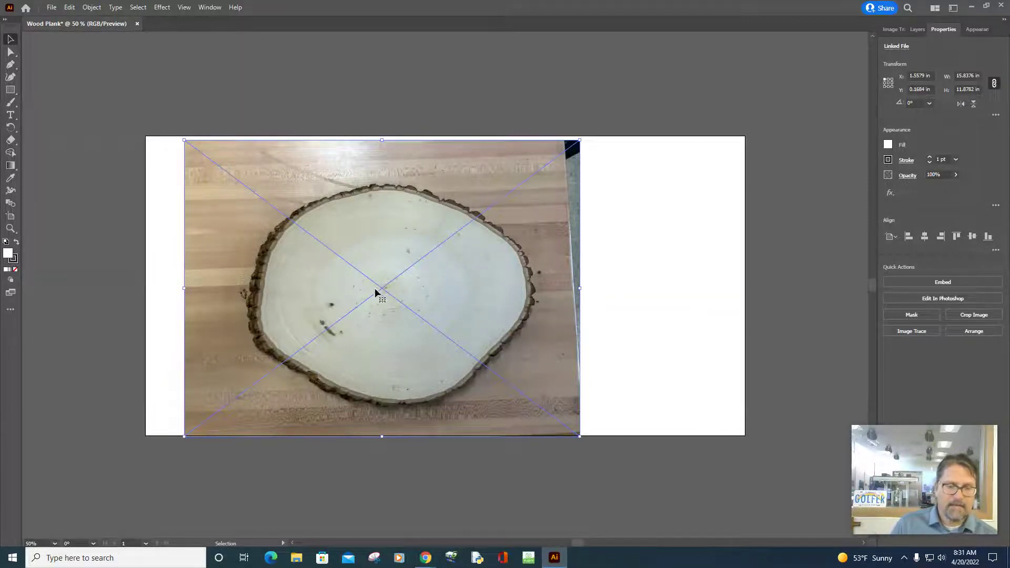
left_click(54, 543)
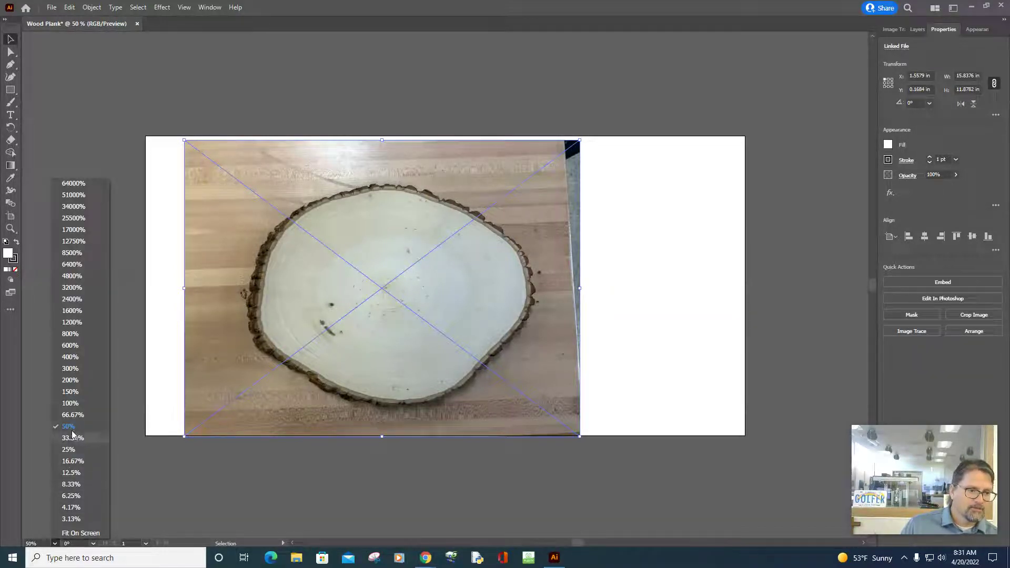
left_click(73, 414)
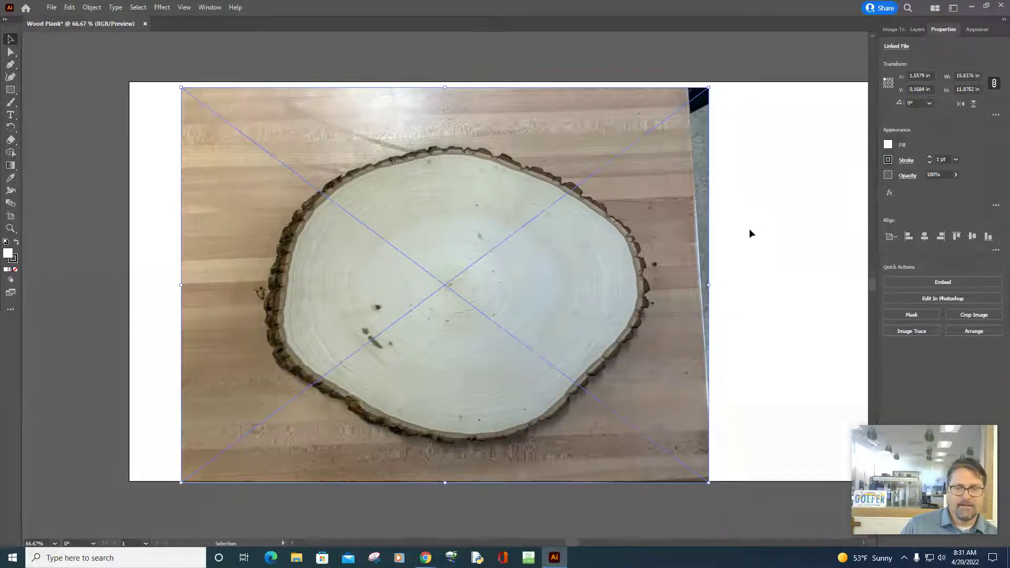
left_click_drag(682, 232, 682, 228)
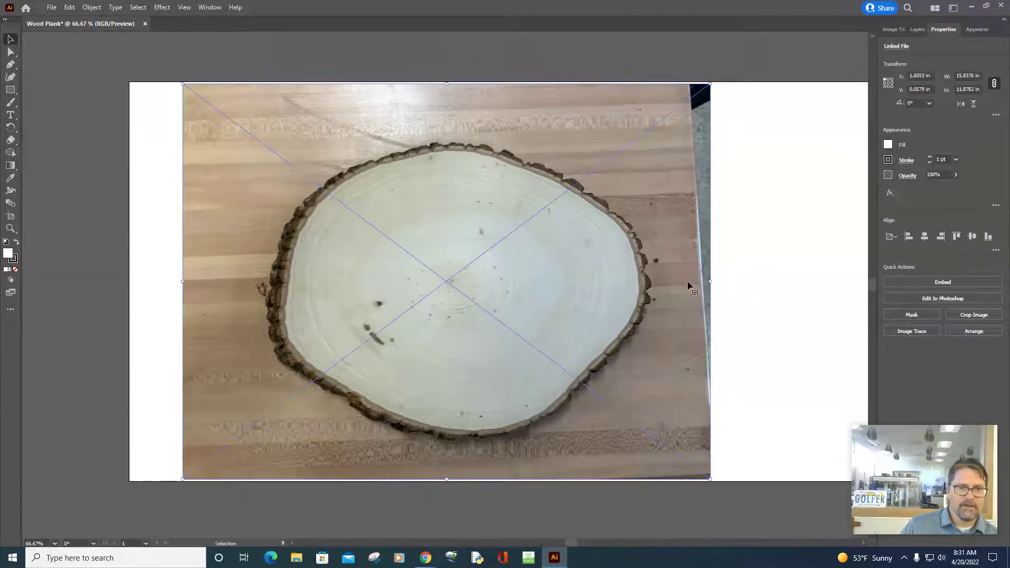
left_click(751, 292)
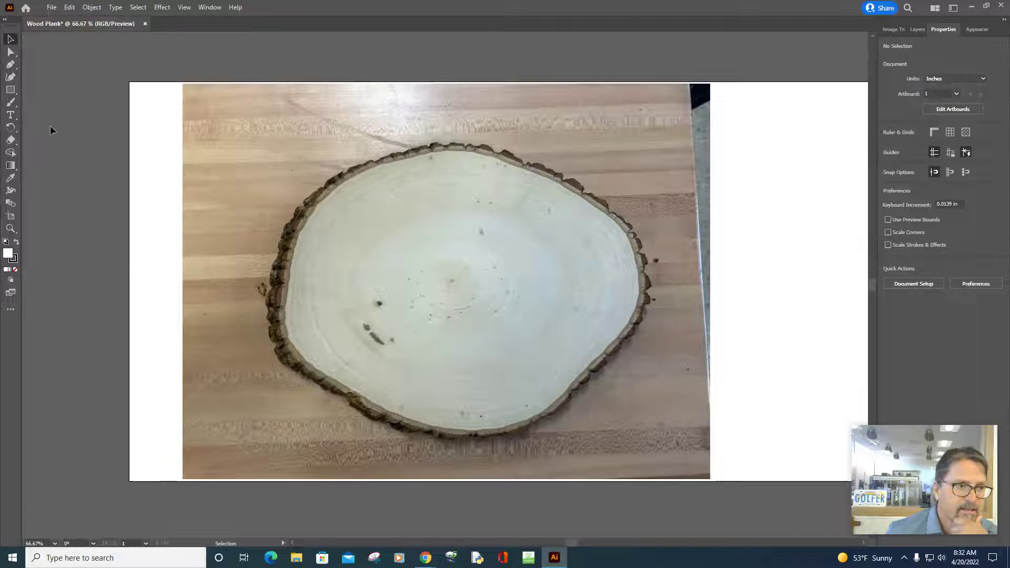
Select the wood photo and make an Image Trace of it with the default preset
left_click(9, 142)
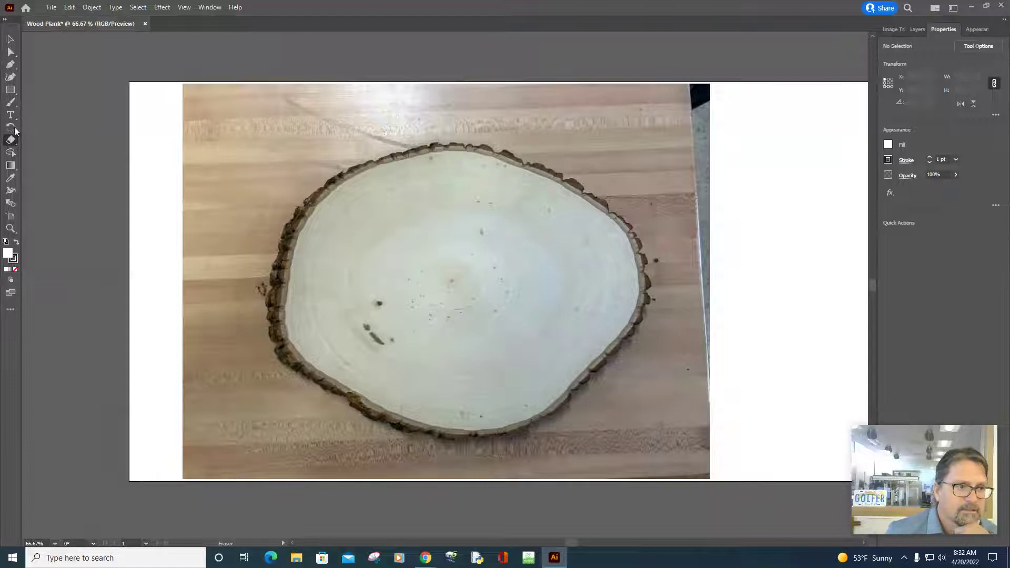
left_click(11, 38)
left_click(362, 133)
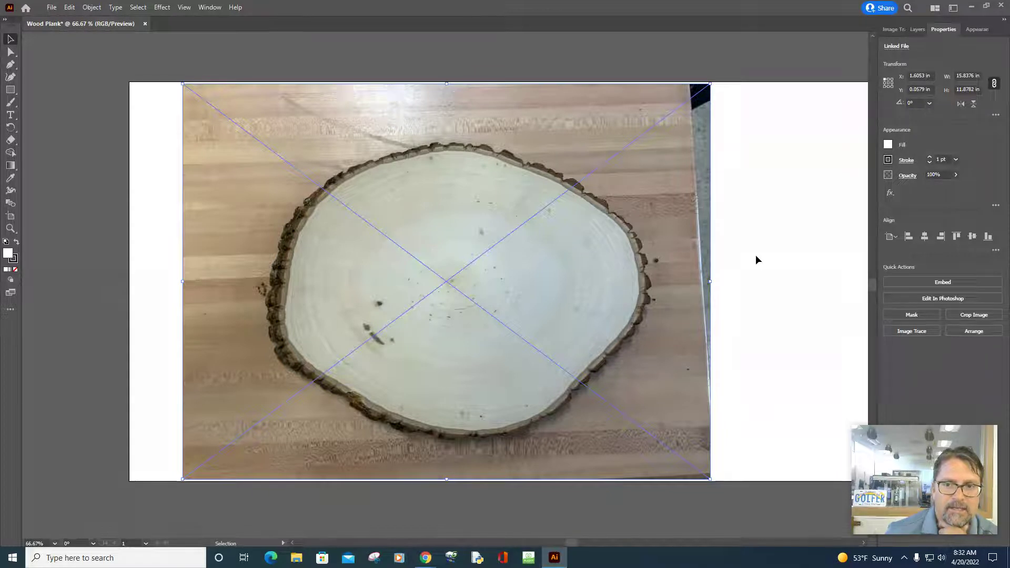
left_click(892, 29)
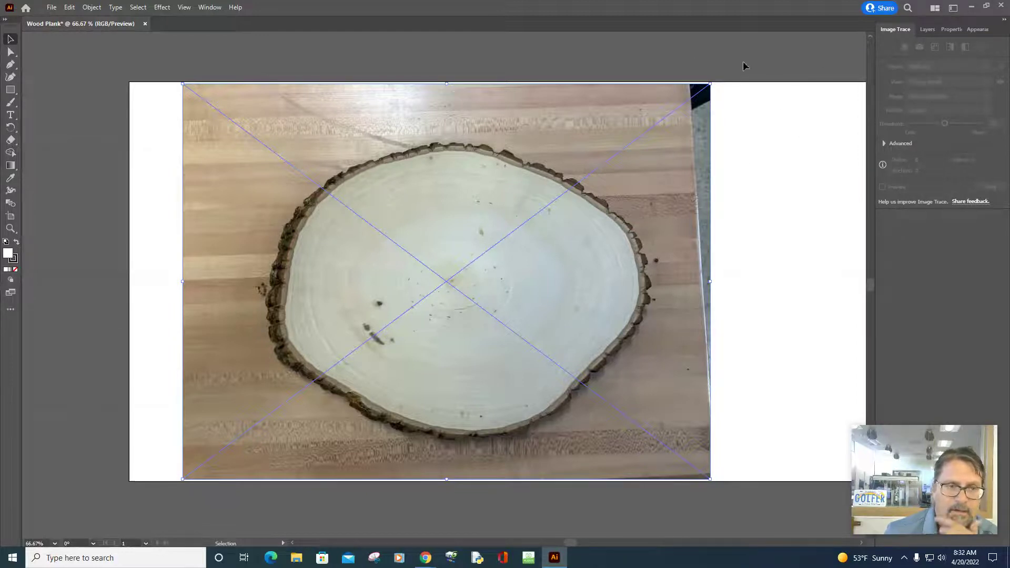
left_click(91, 7)
mouse_move(115, 8)
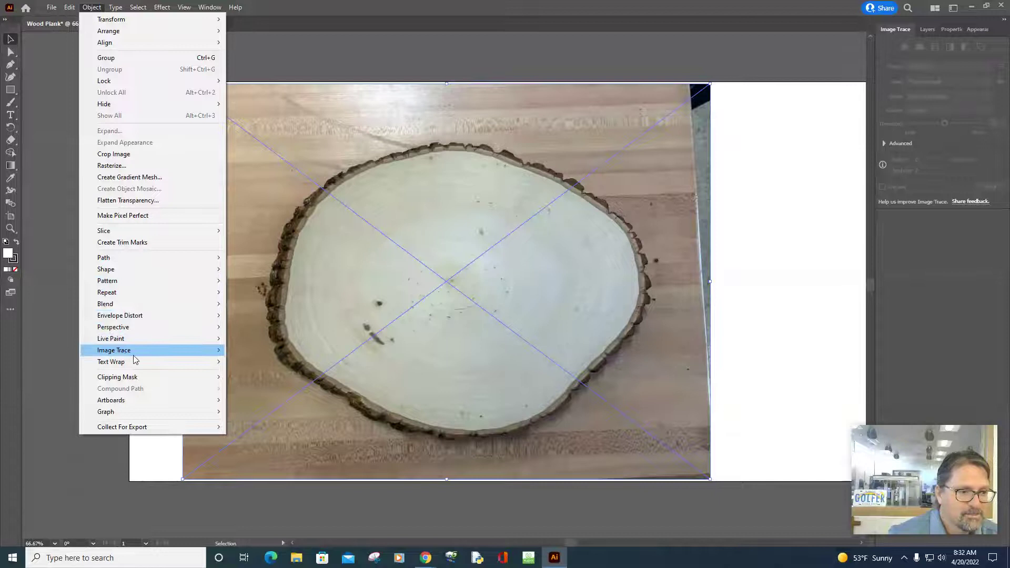
mouse_move(125, 357)
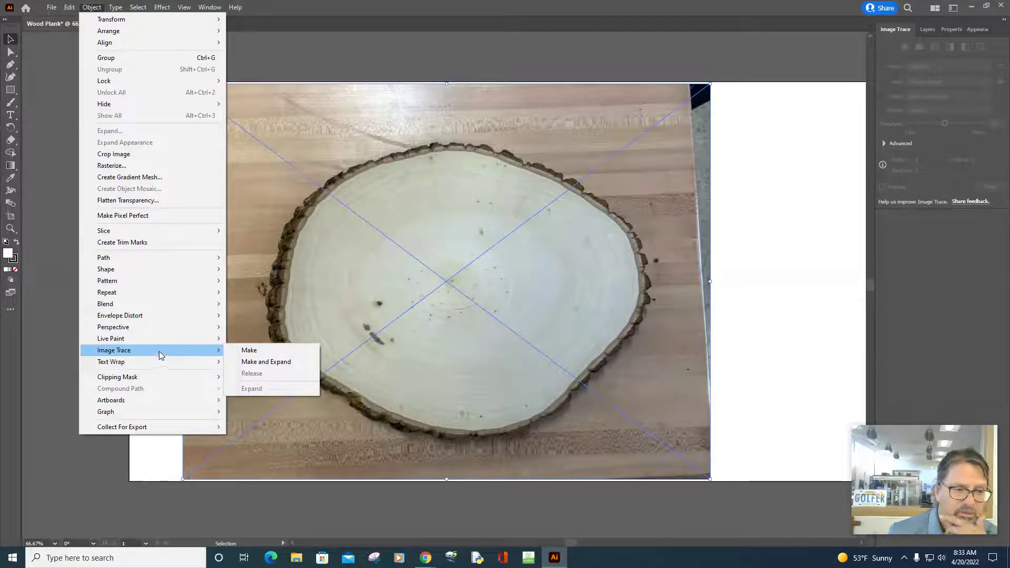
left_click(260, 351)
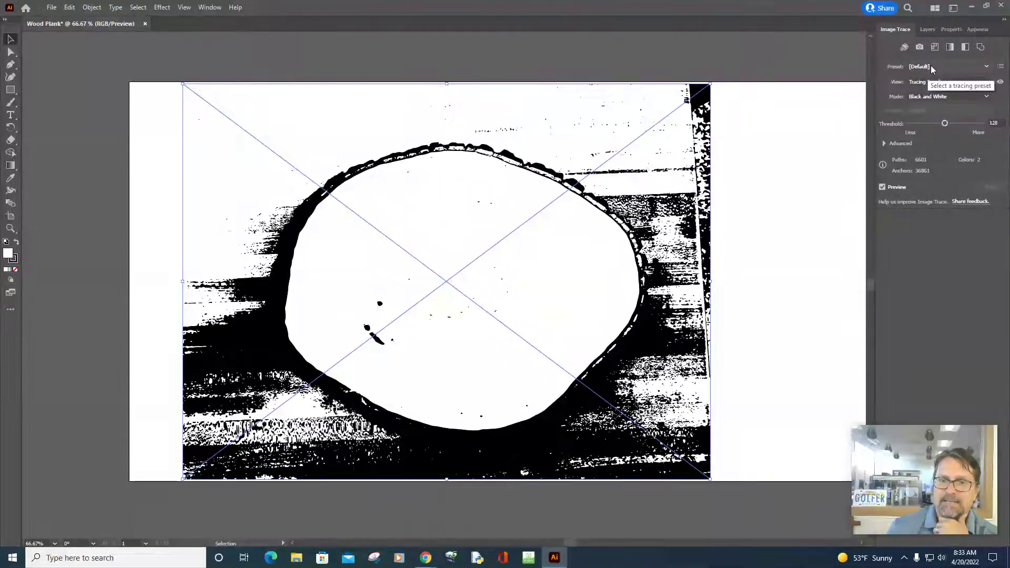
Review the tracing presets and view options, and set the tracing mode to Color
left_click(986, 67)
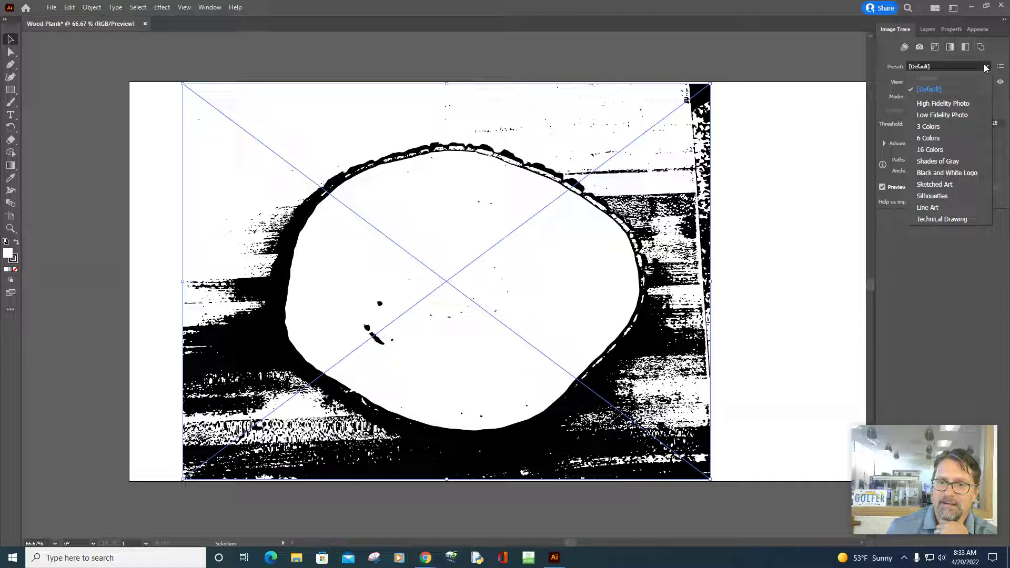
left_click(986, 67)
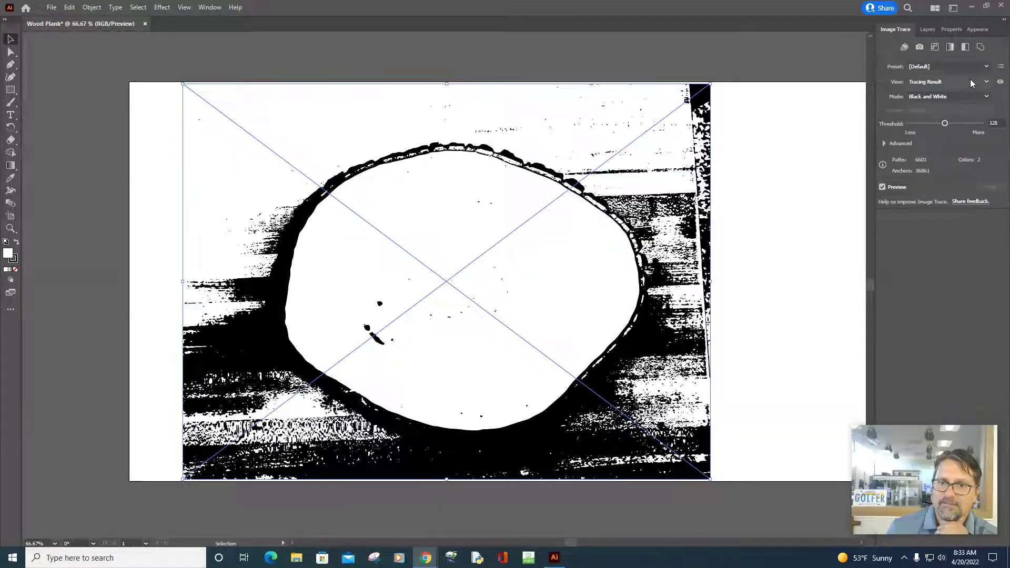
left_click(970, 82)
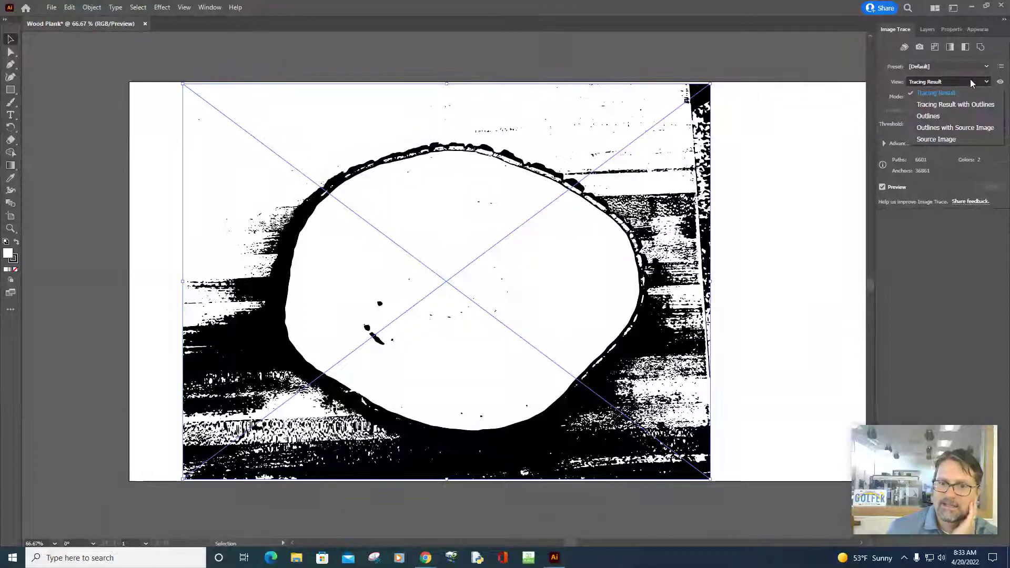
left_click(970, 83)
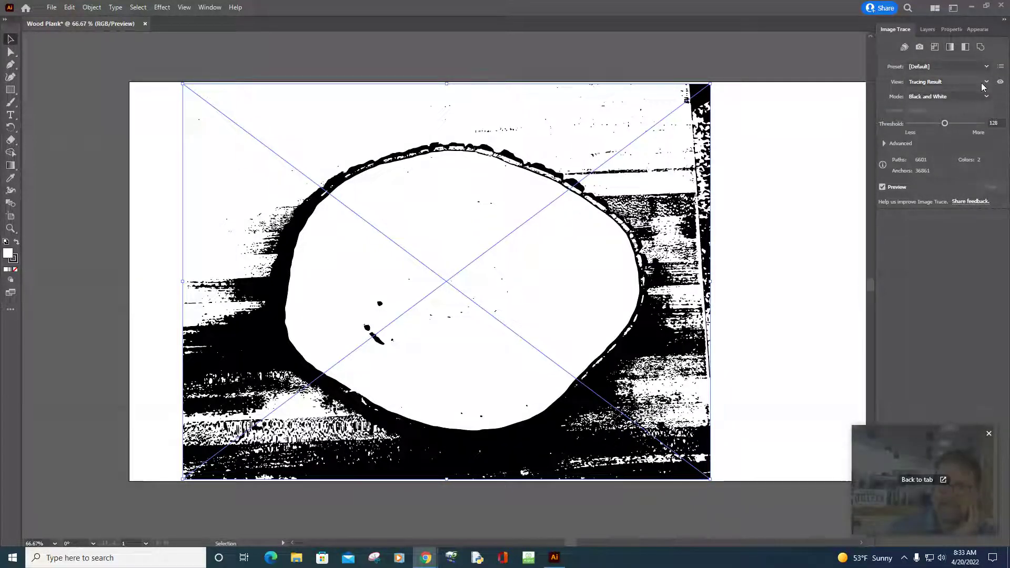
left_click(963, 96)
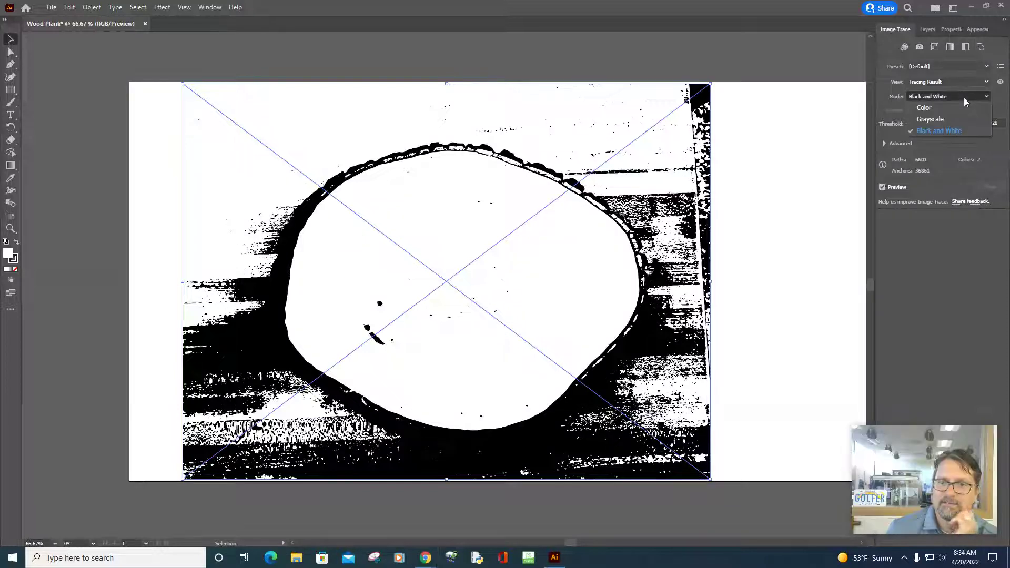
left_click(945, 108)
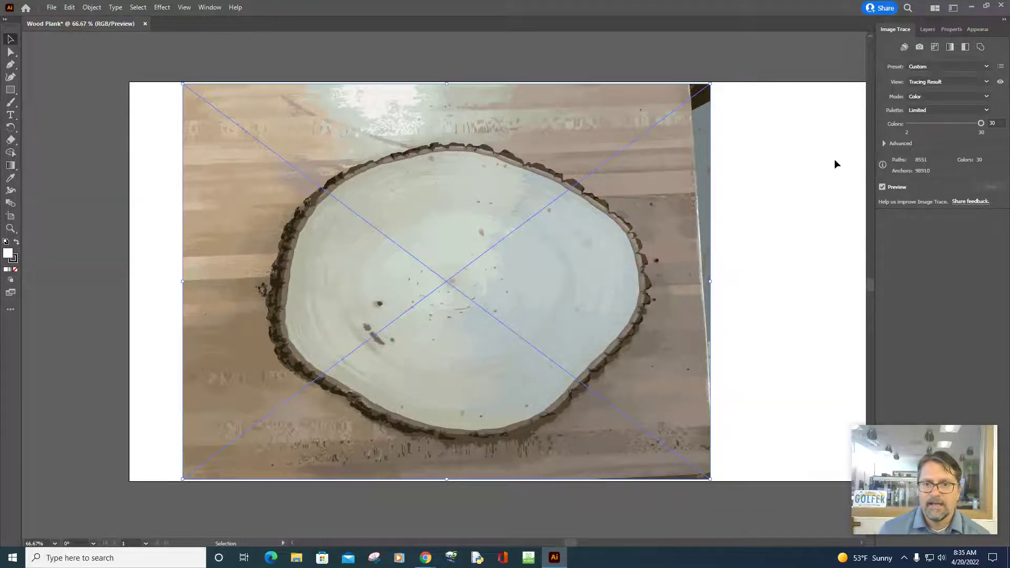
Show the advanced tracing settings and expand the color image trace into editable vector paths
left_click(883, 145)
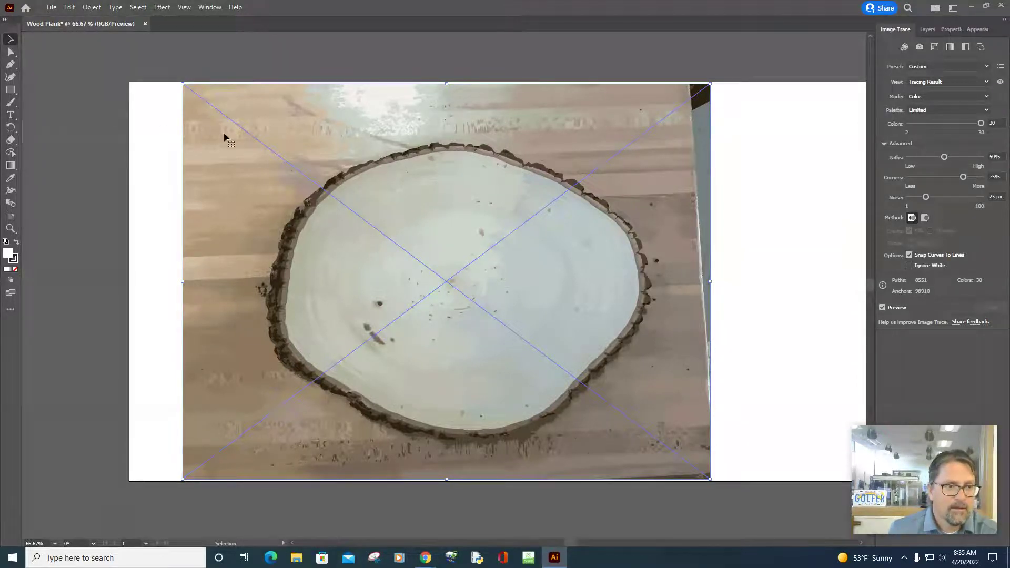
left_click(6, 52)
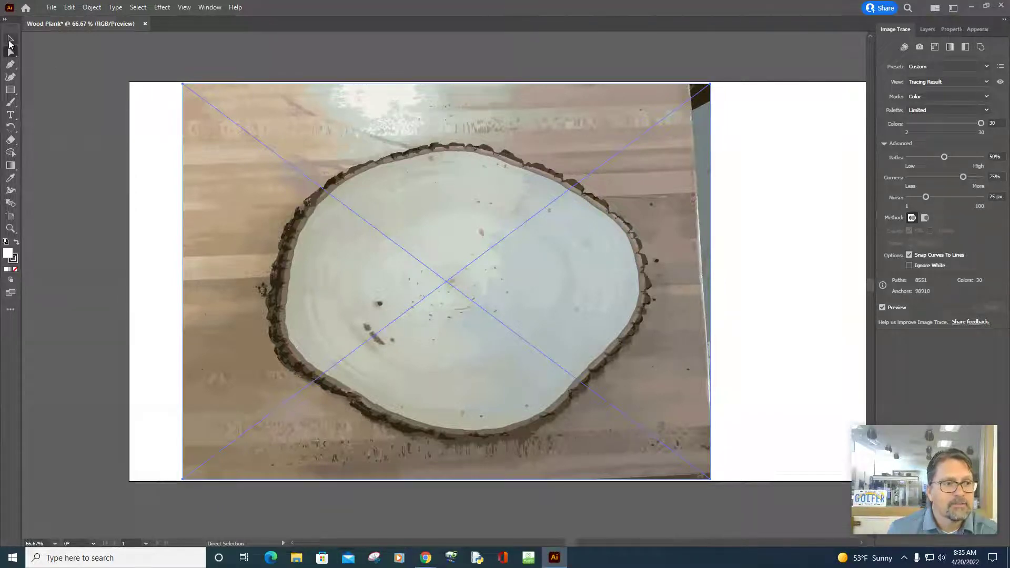
left_click(11, 40)
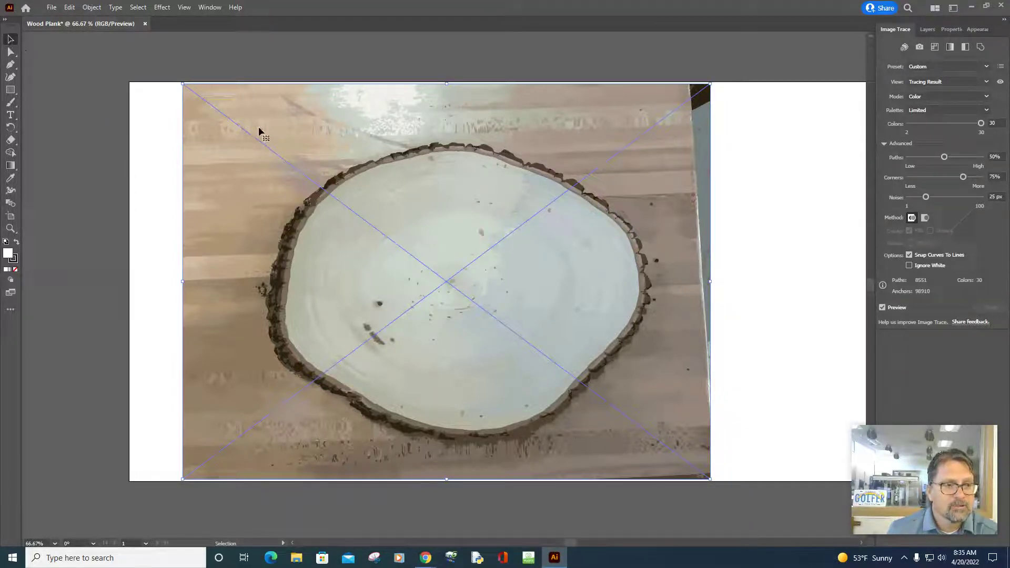
left_click(92, 8)
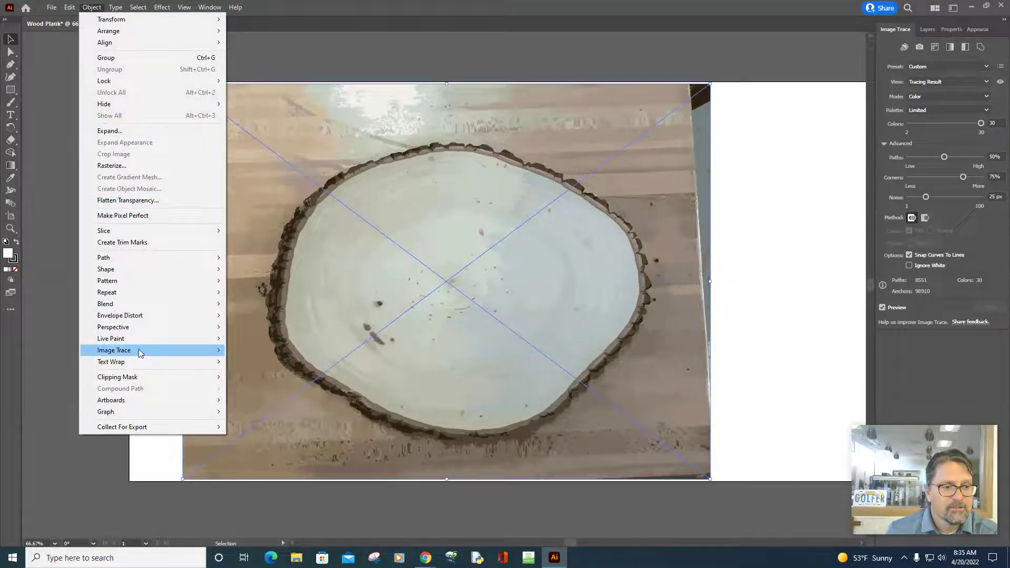
mouse_move(140, 351)
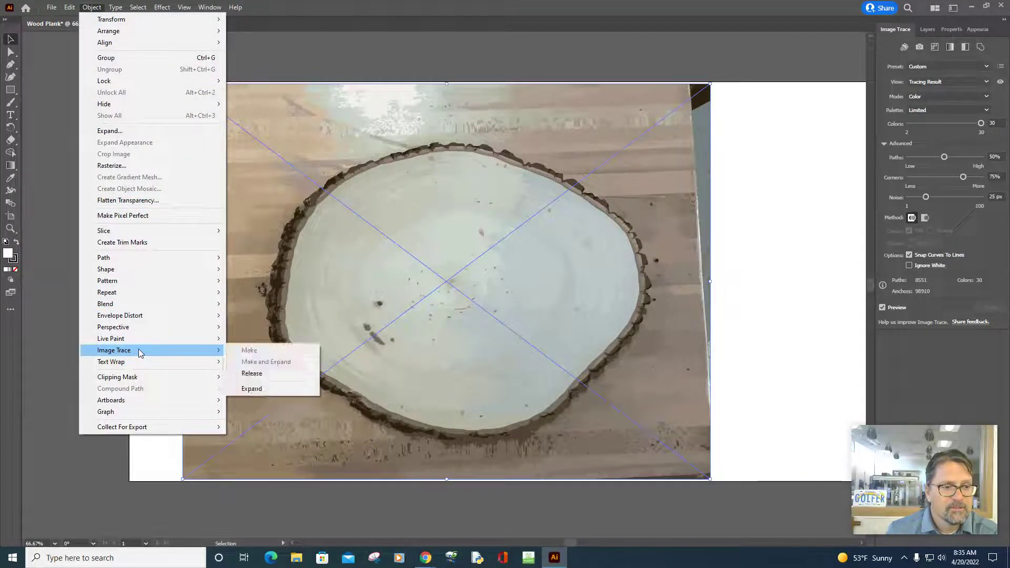
left_click(267, 390)
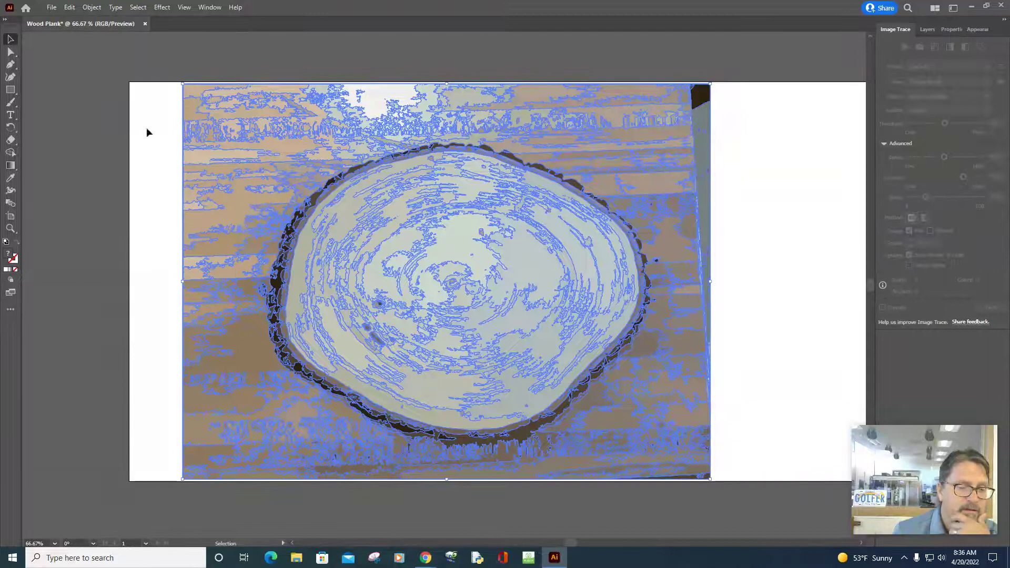
Set the view to 100% and deselect all traced paths, with the Direct Selection tool active
left_click(793, 219)
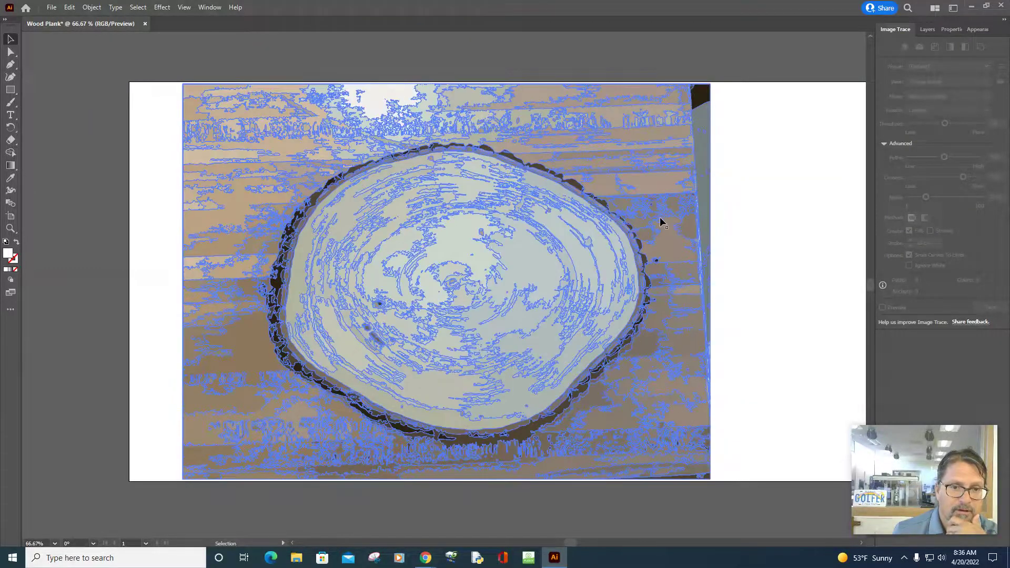
left_click(661, 221)
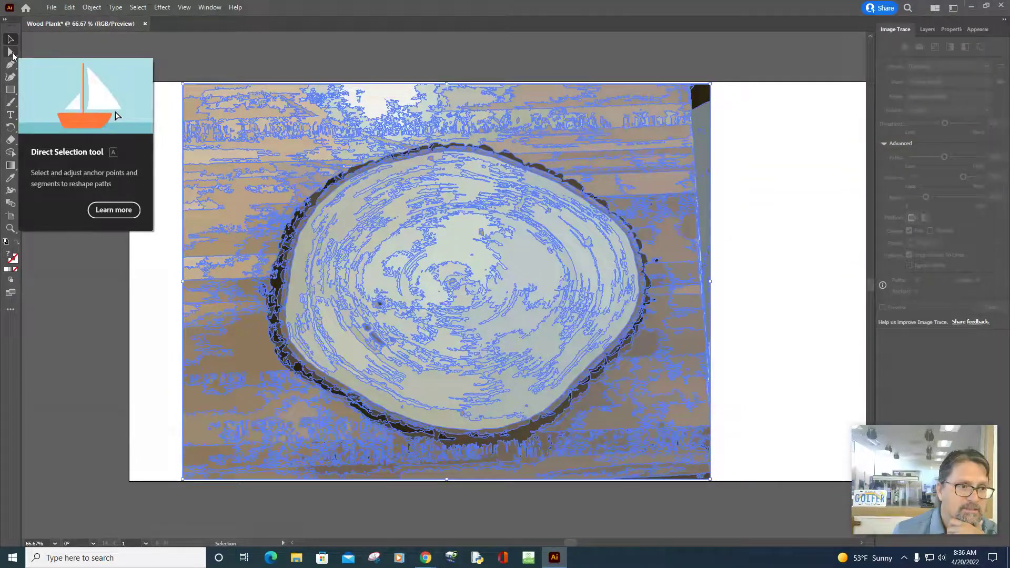
left_click(12, 52)
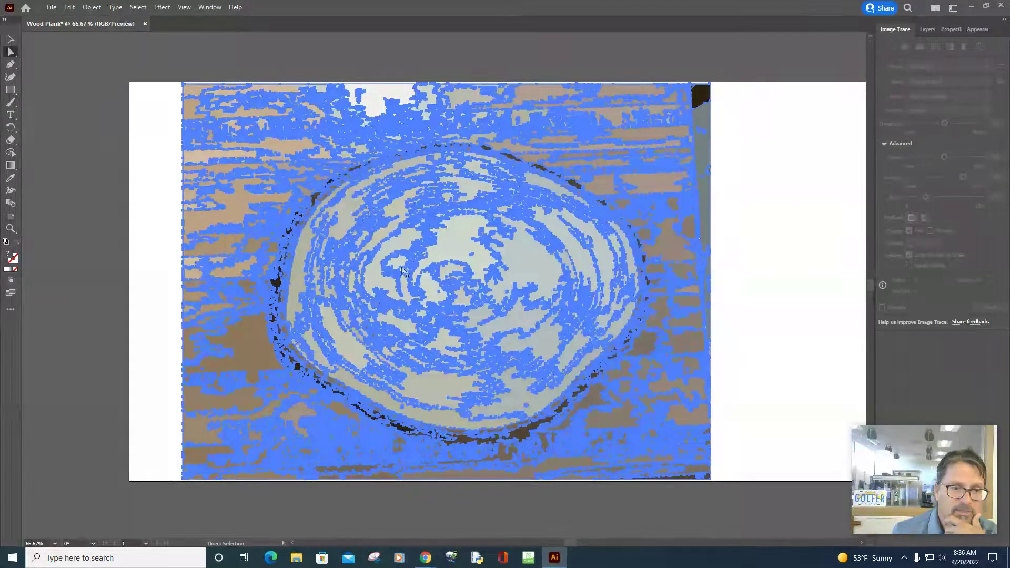
left_click(55, 544)
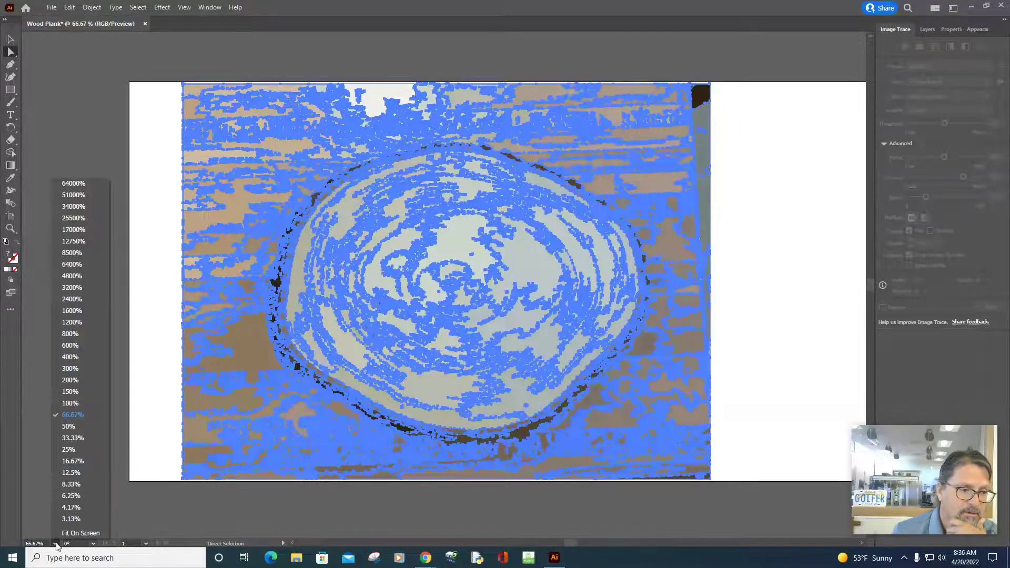
left_click(71, 403)
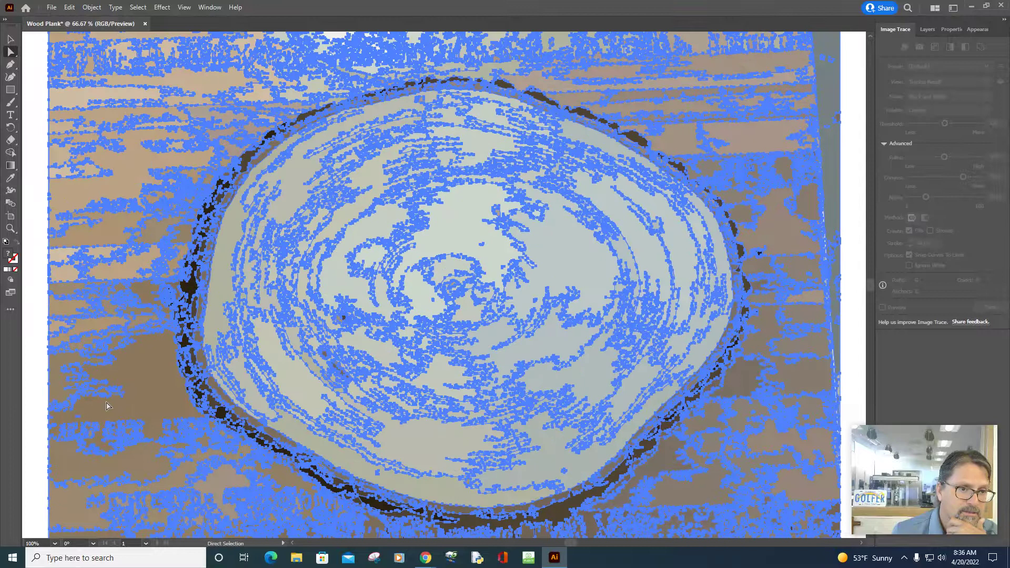
left_click(853, 219)
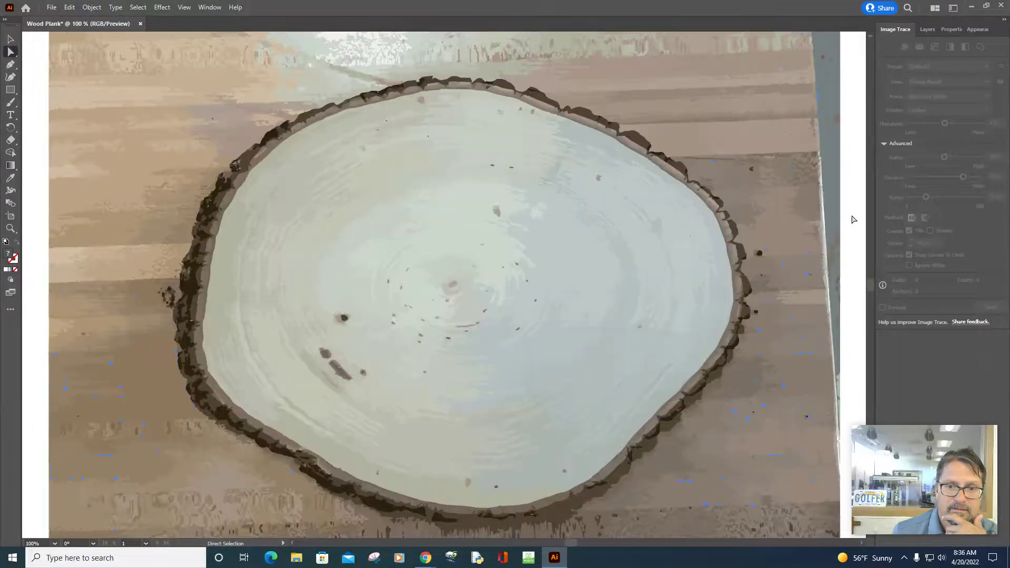
Pick individual traced plank shapes beyond the upper-right edge of the wood slice to examine their paths and anchor points
left_click(779, 143)
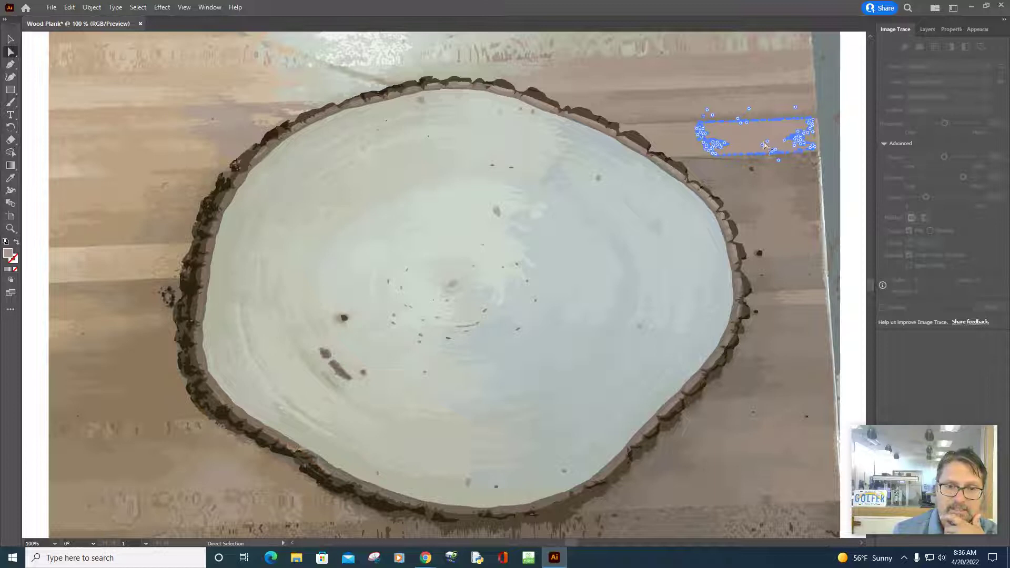
left_click(686, 147)
left_click(647, 132)
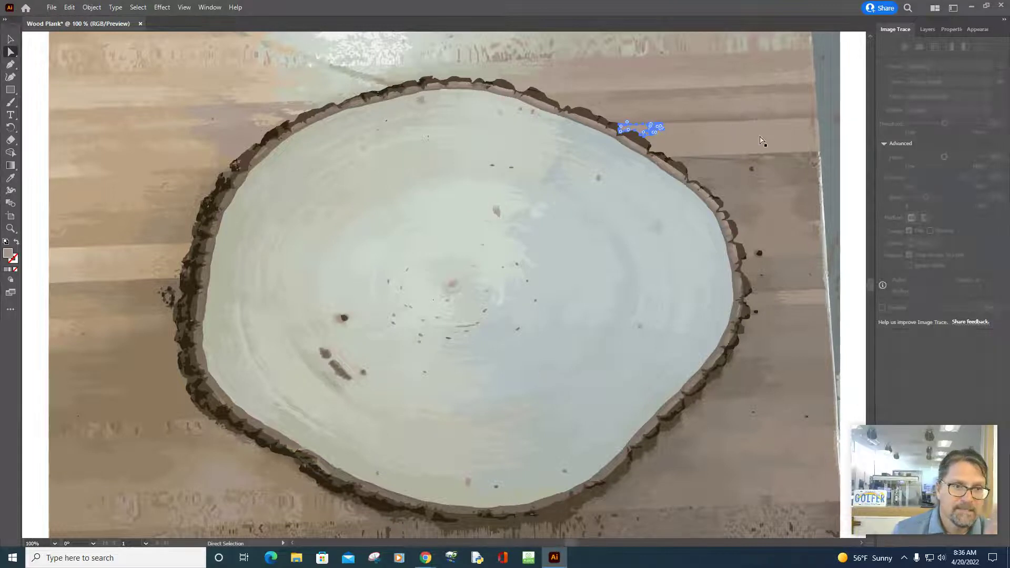
left_click(668, 98)
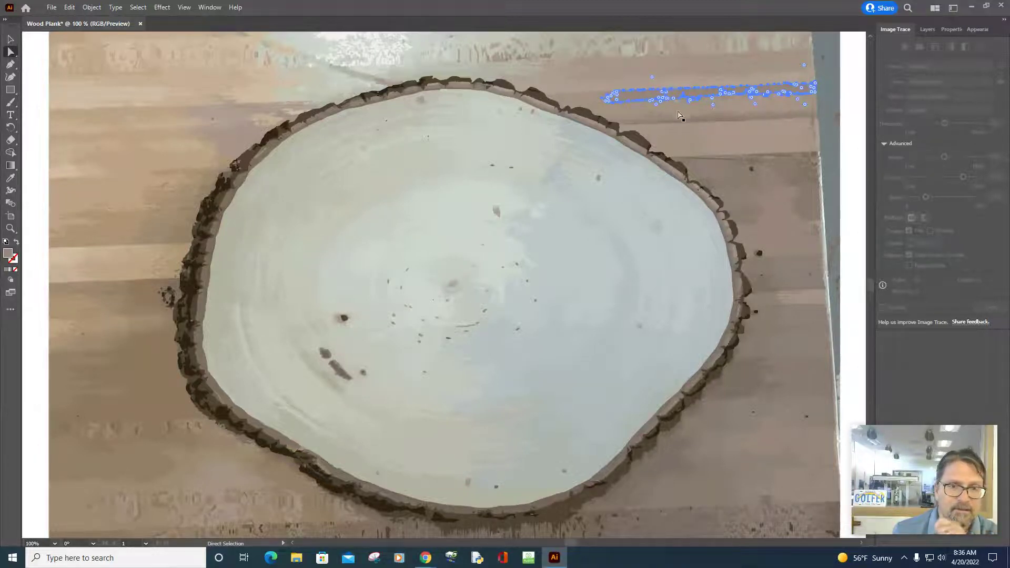
Try to erase strokes across the planks left of the wood slice while a strip is selected, and clear the selection
left_click(11, 142)
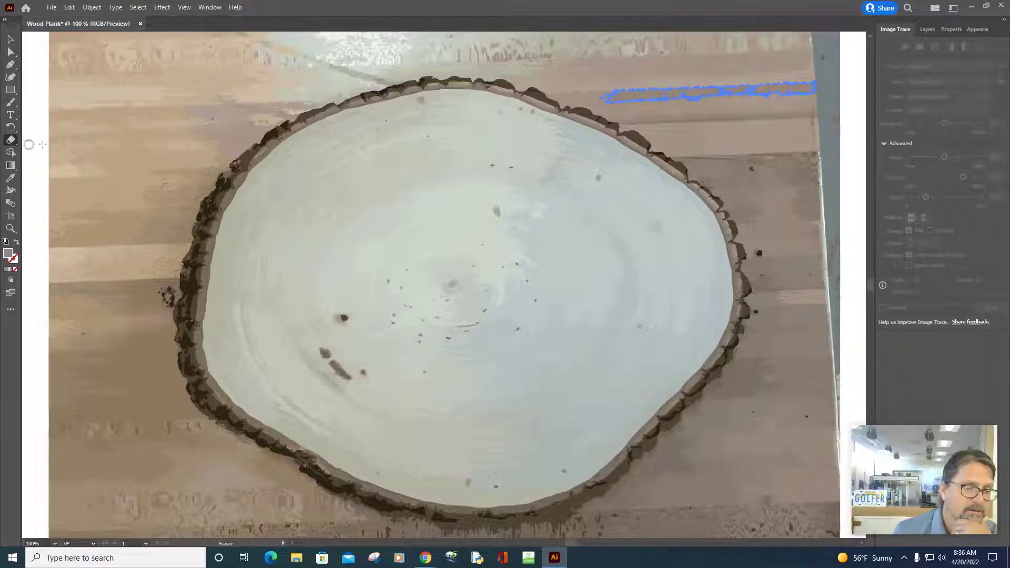
left_click_drag(92, 143, 100, 201)
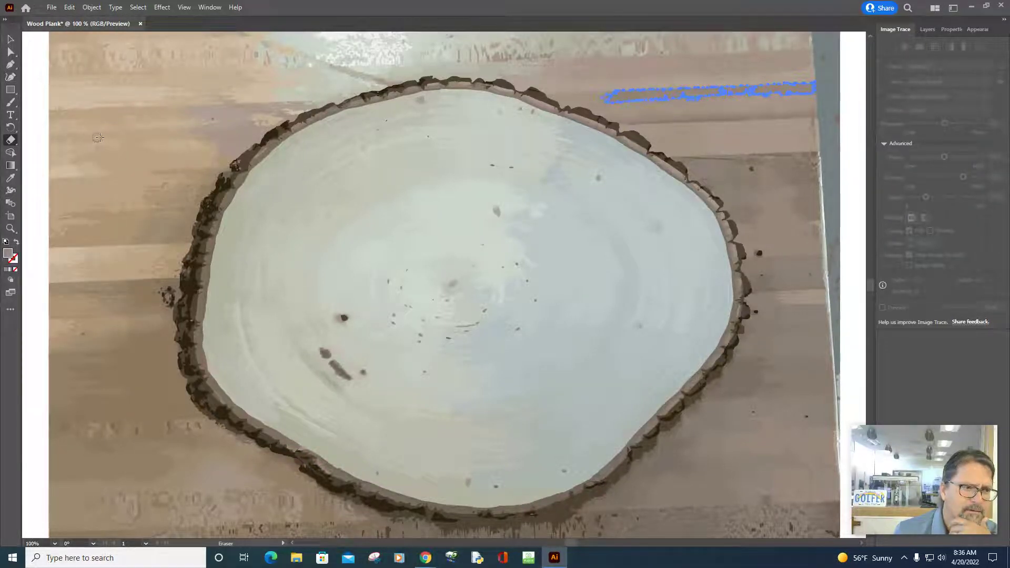
left_click_drag(136, 146, 72, 331)
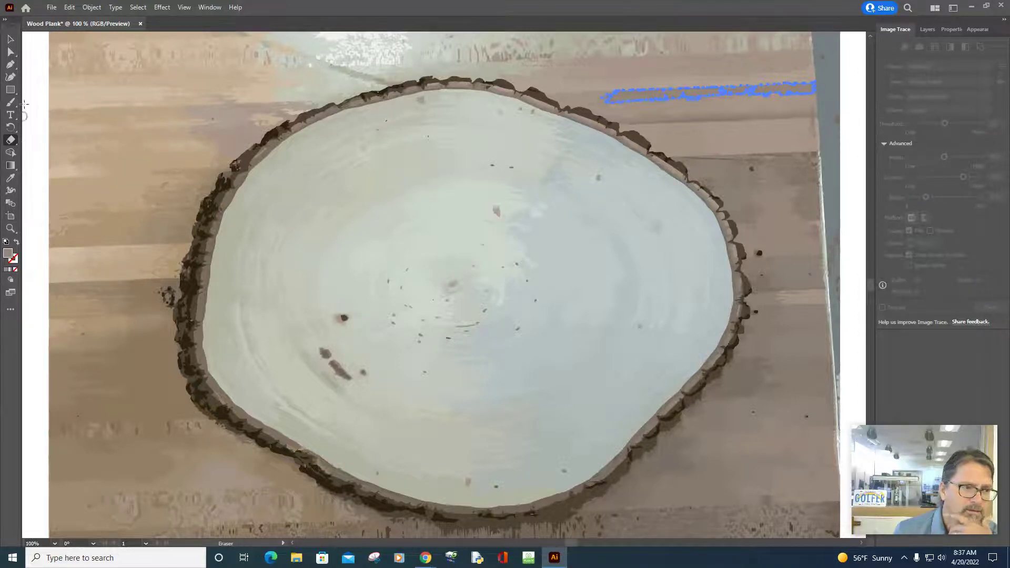
left_click(13, 54)
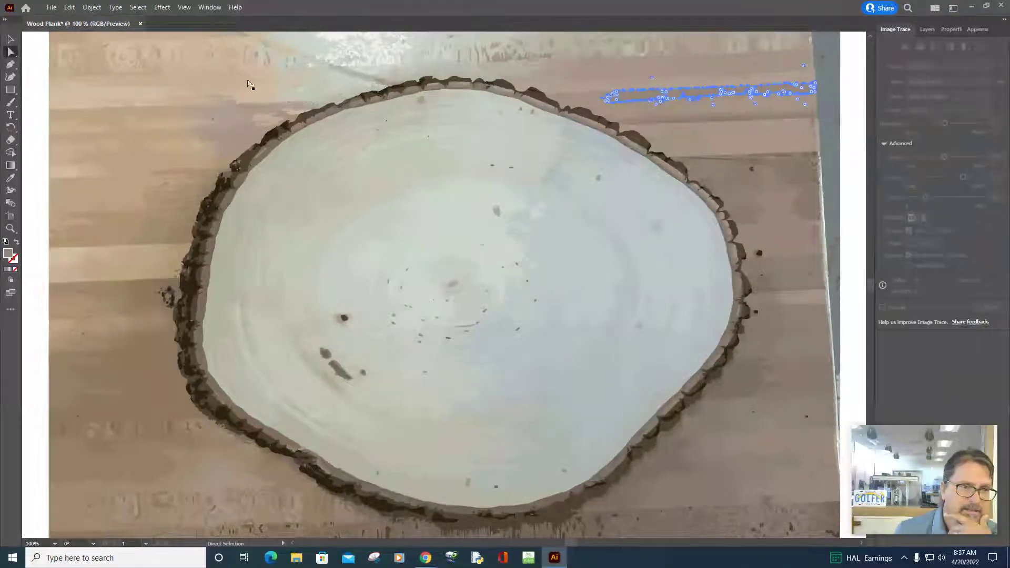
left_click(853, 132)
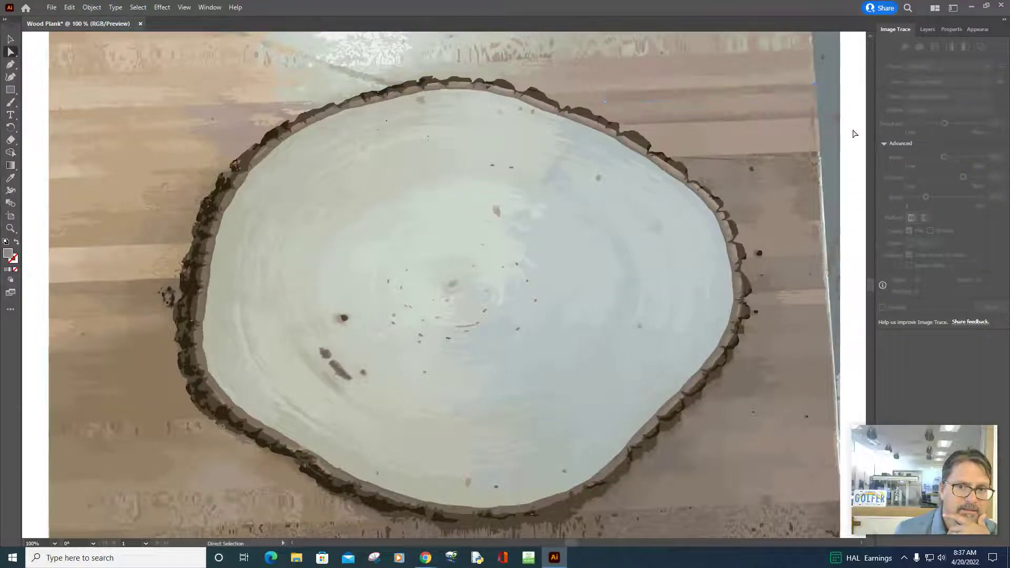
Erase a short diagonal stroke in the planks left of the wood slice with nothing selected, and undo the erasure
left_click(10, 140)
left_click_drag(109, 160, 124, 197)
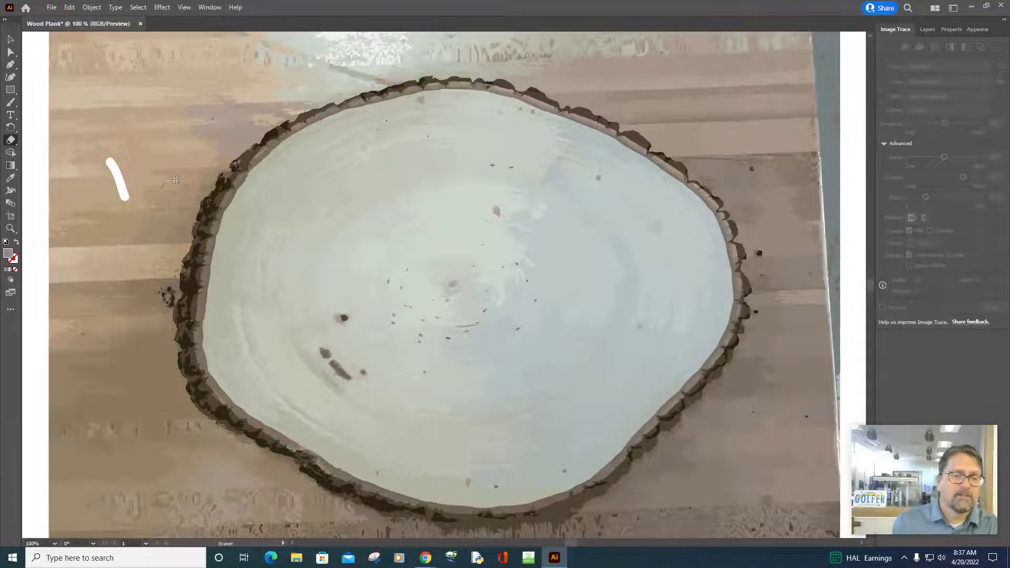
left_click(71, 9)
left_click(78, 19)
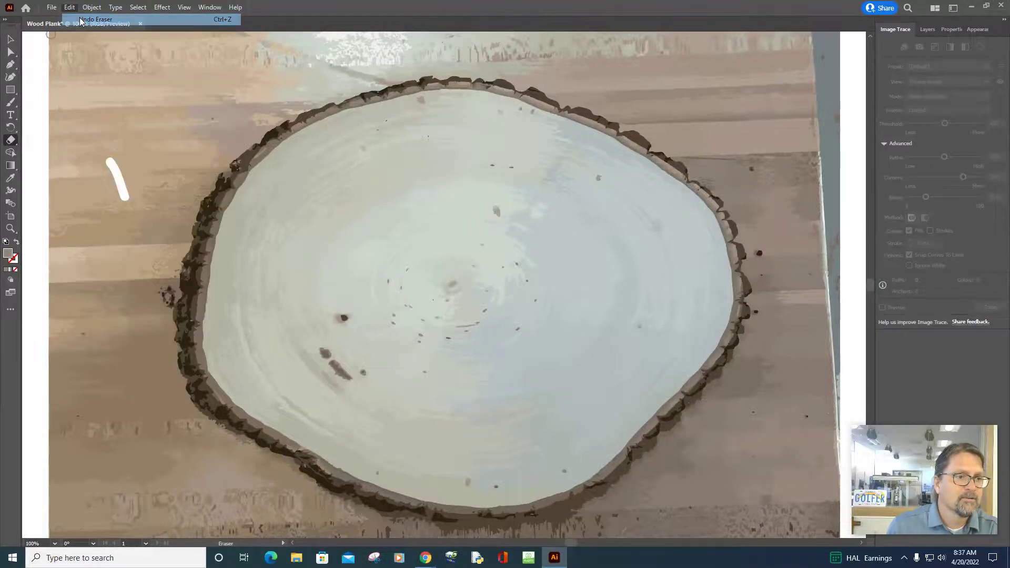
Delete the speckled traced patch near the photo's upper-left corner and the small pieces beside it, using Direct Selection
left_click(10, 53)
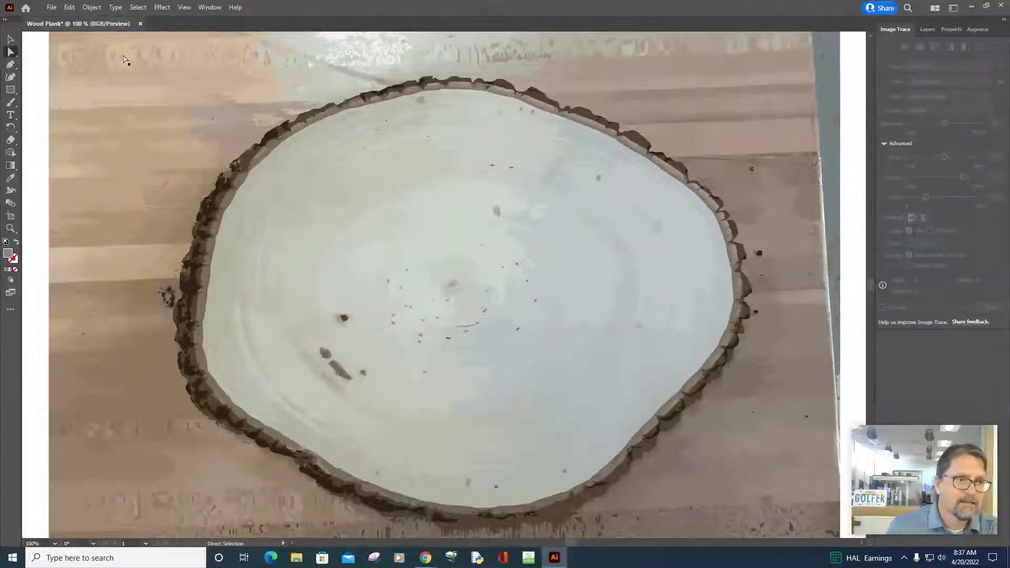
left_click(125, 60)
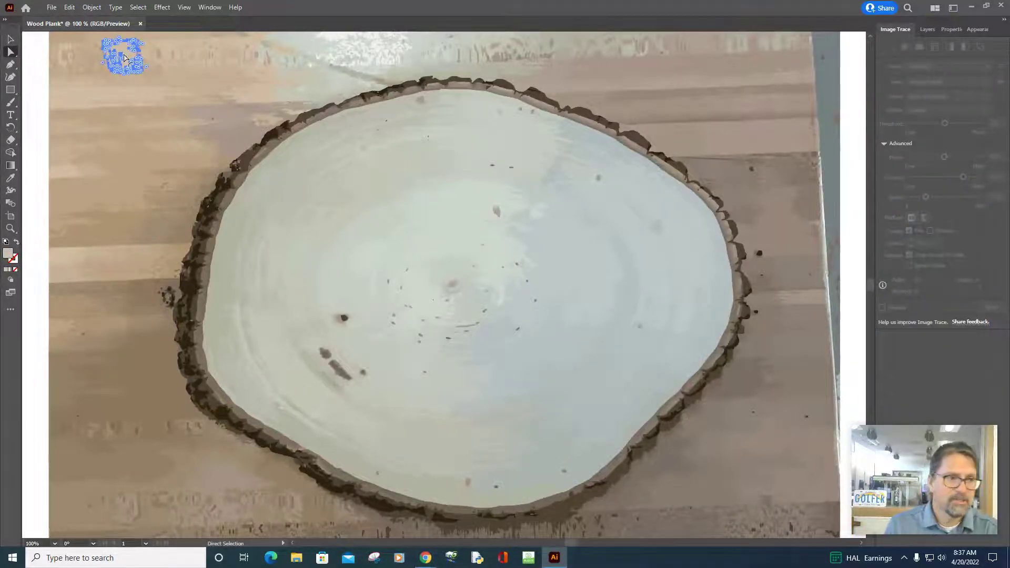
key("Delete")
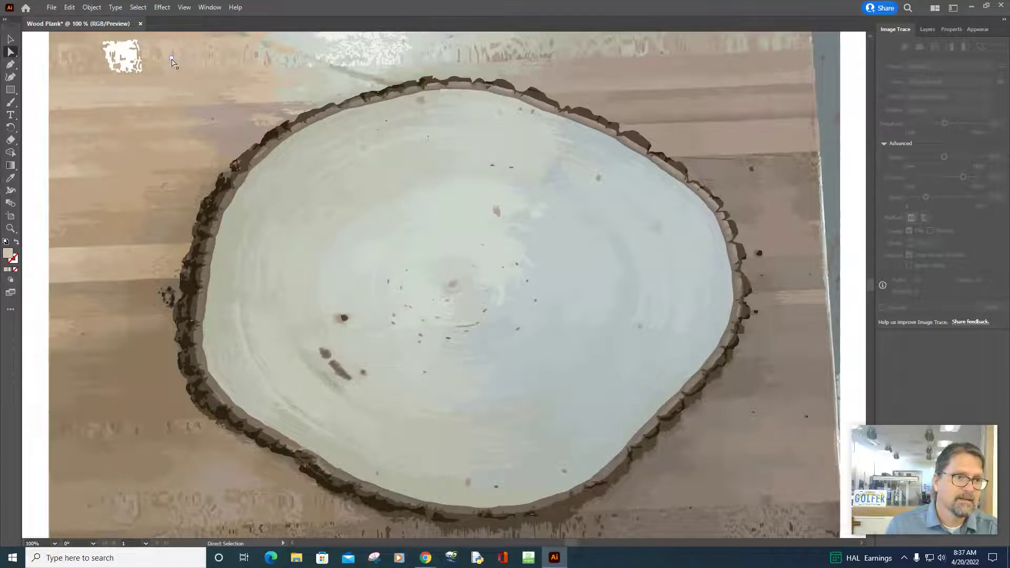
left_click(161, 89)
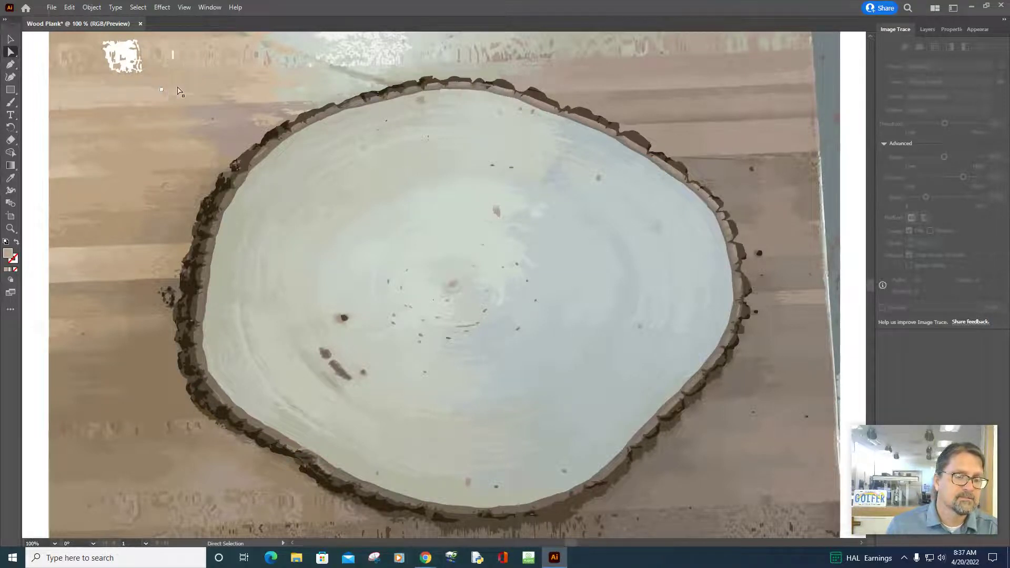
Delete the large brown plank shape left of the wood slice, fragments inside it, and the light strip directly above it
left_click(120, 166)
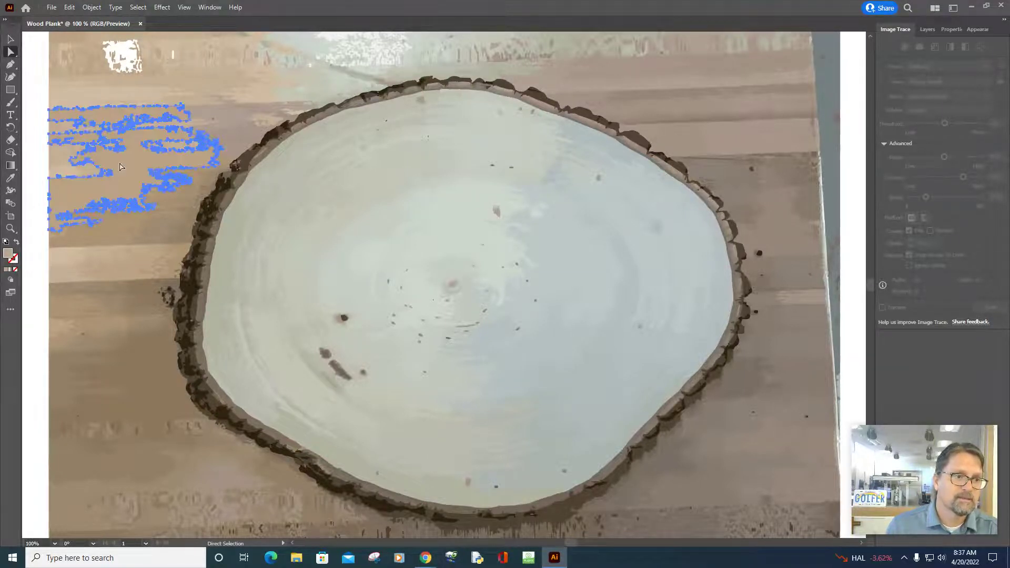
key("Delete")
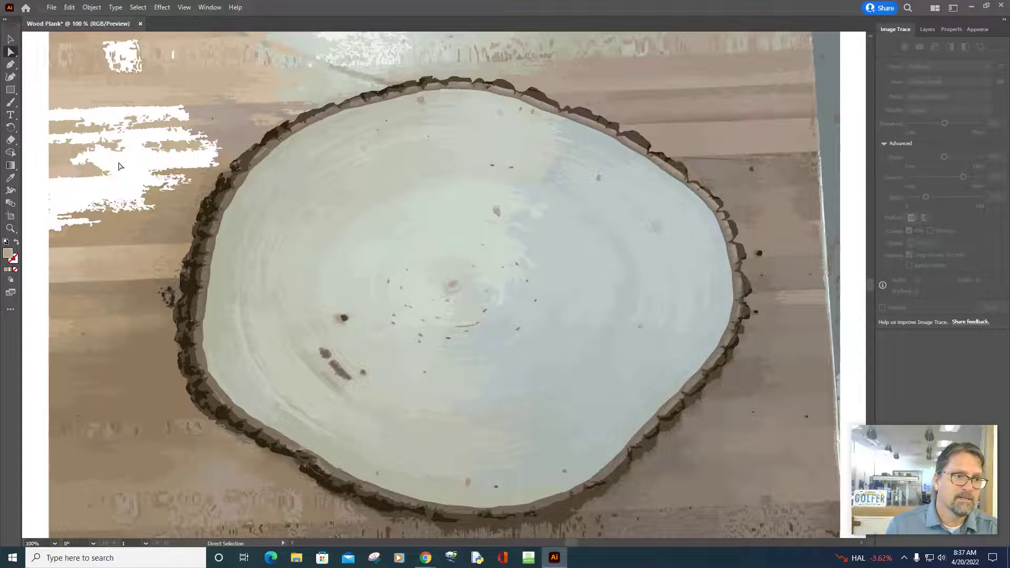
left_click(62, 153)
key("Delete")
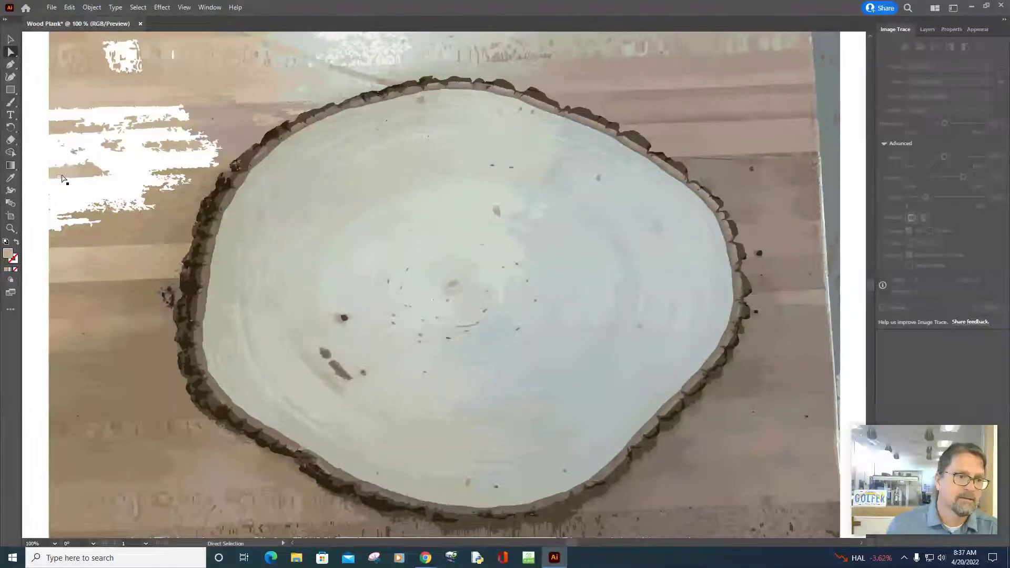
left_click(68, 171)
key("Delete")
left_click(91, 175)
key("Delete")
left_click(52, 99)
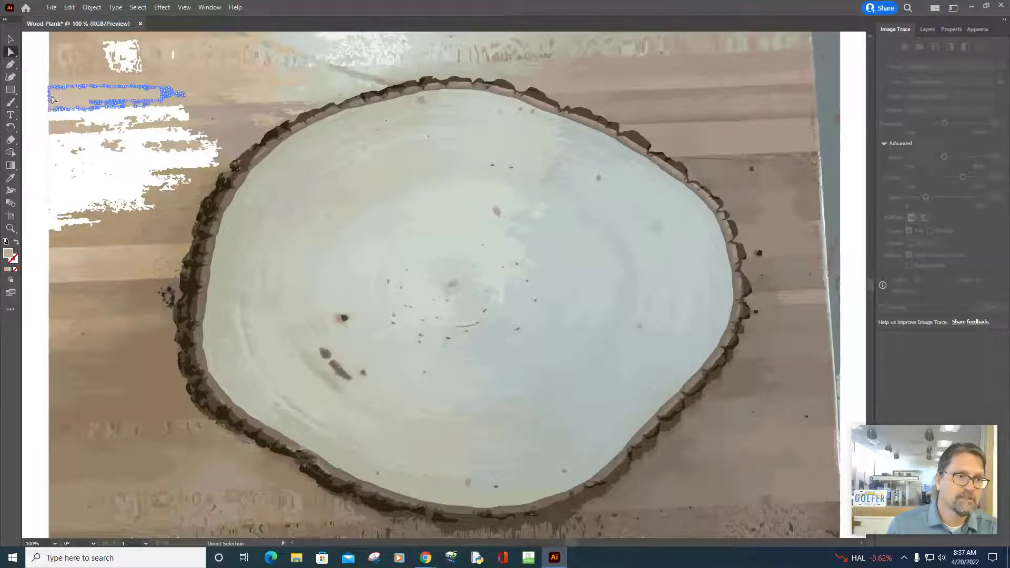
key("Delete")
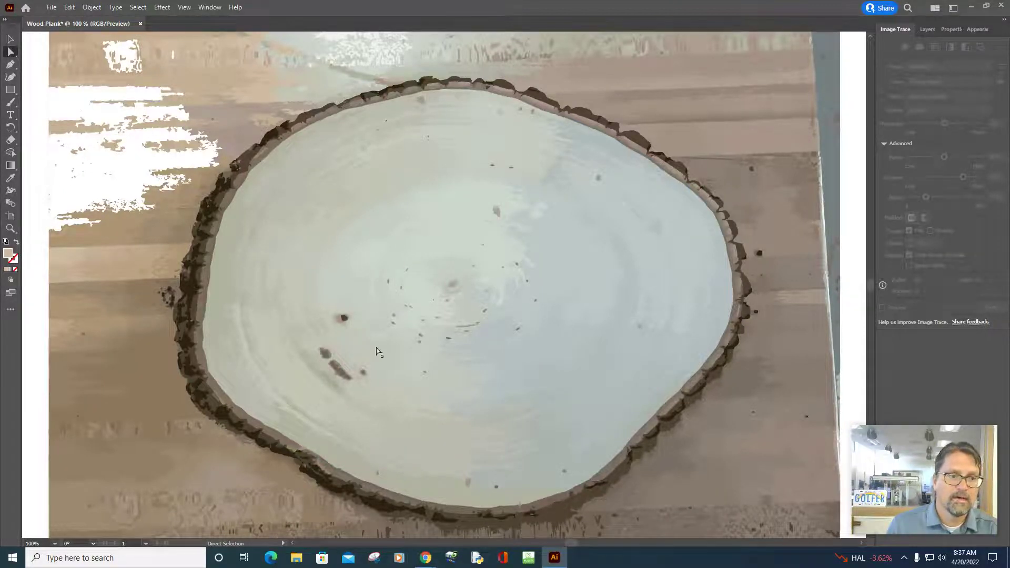
Delete more traced background shapes around the cleared patch in the photo's upper-left corner
left_click(305, 45)
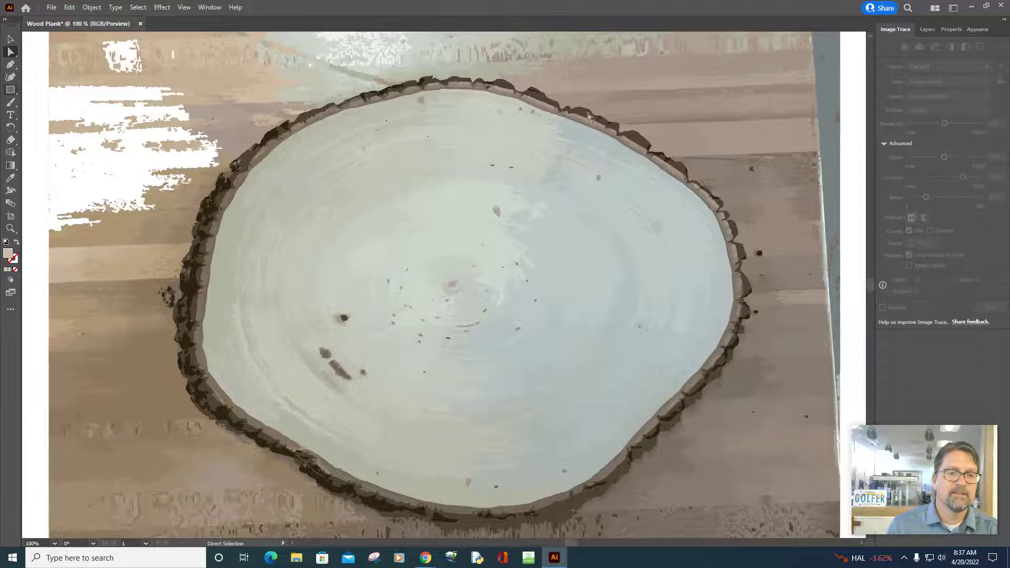
left_click(91, 63)
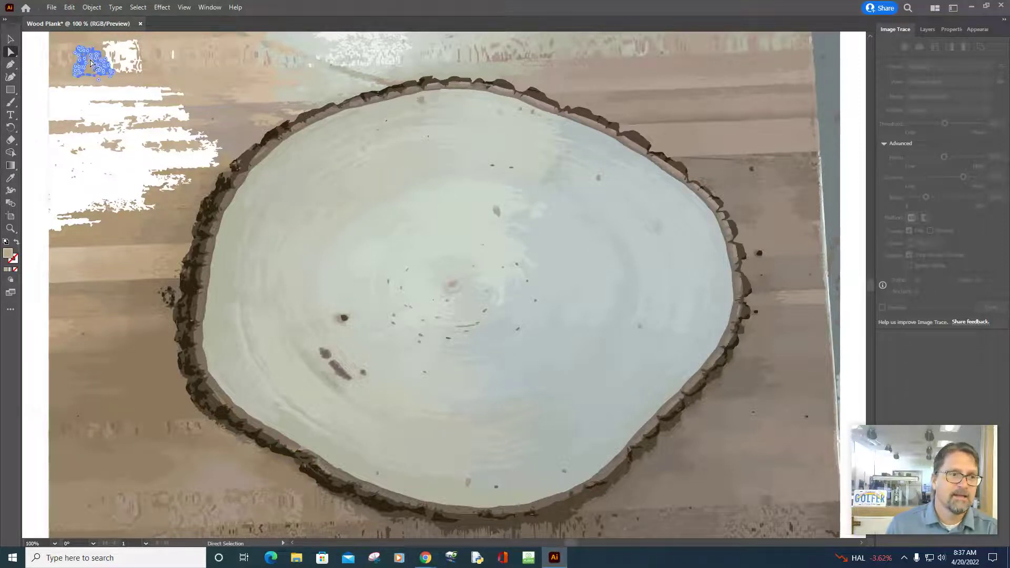
left_click(227, 69)
left_click(284, 79)
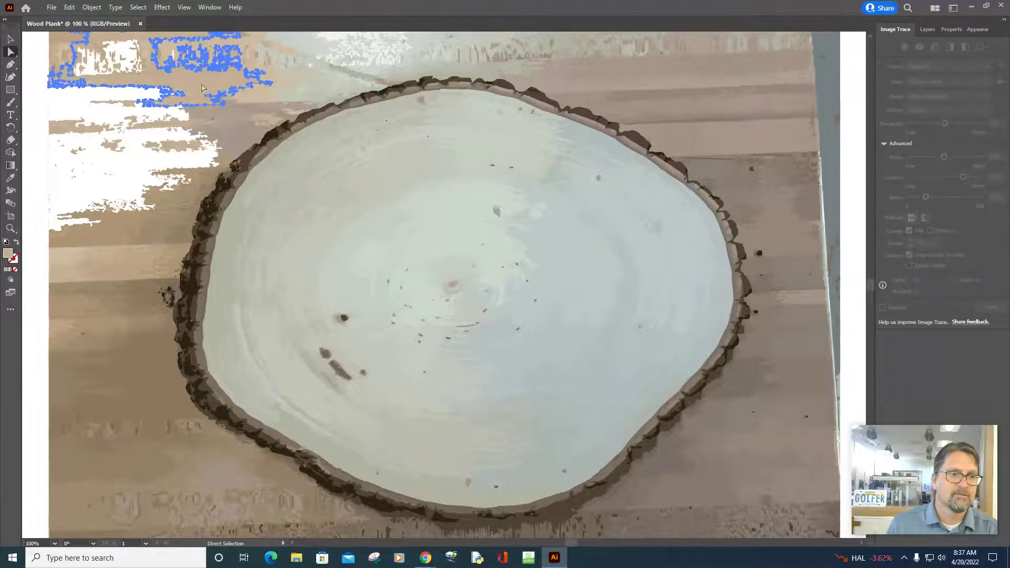
key("Delete")
left_click(126, 58)
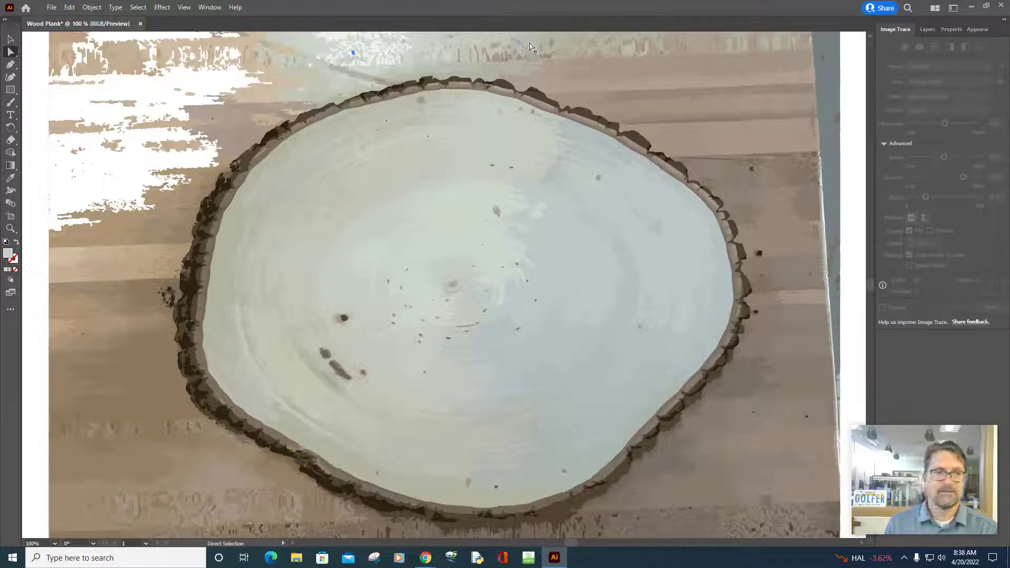
Minimize Illustrator, switch to the Chrome window, and open the Screencastify extension's recording controls
left_click(970, 7)
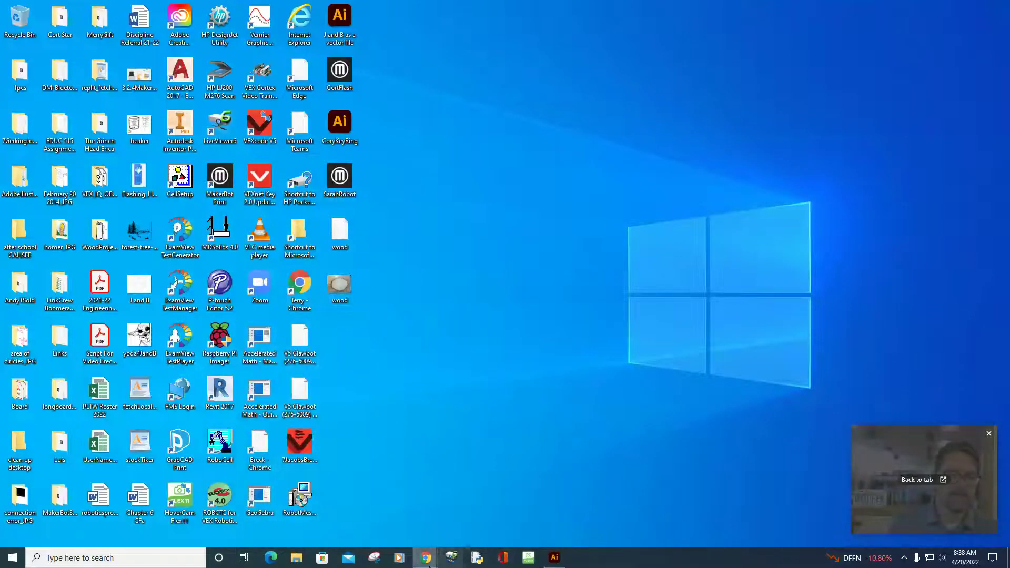
mouse_move(425, 557)
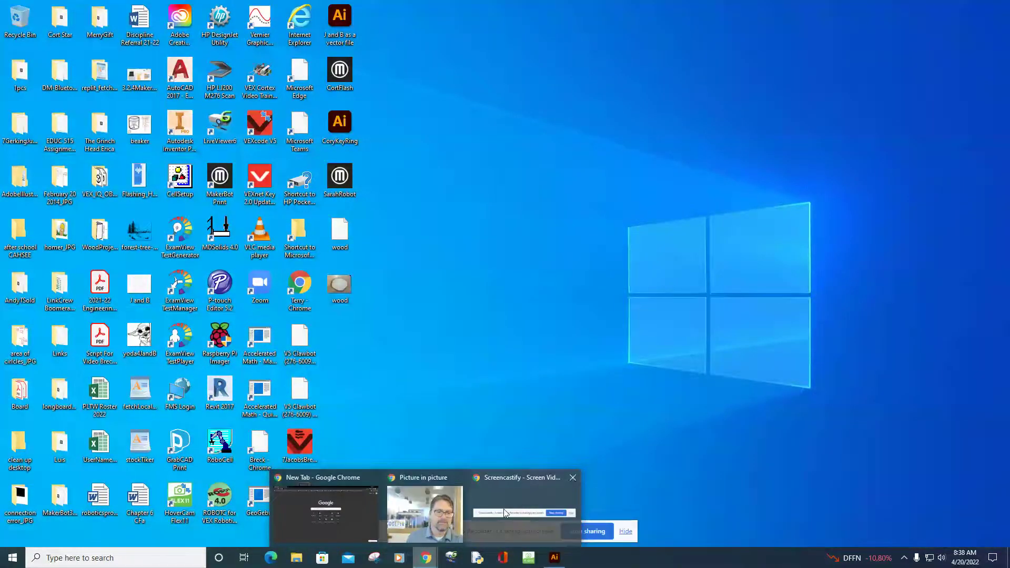
left_click(363, 517)
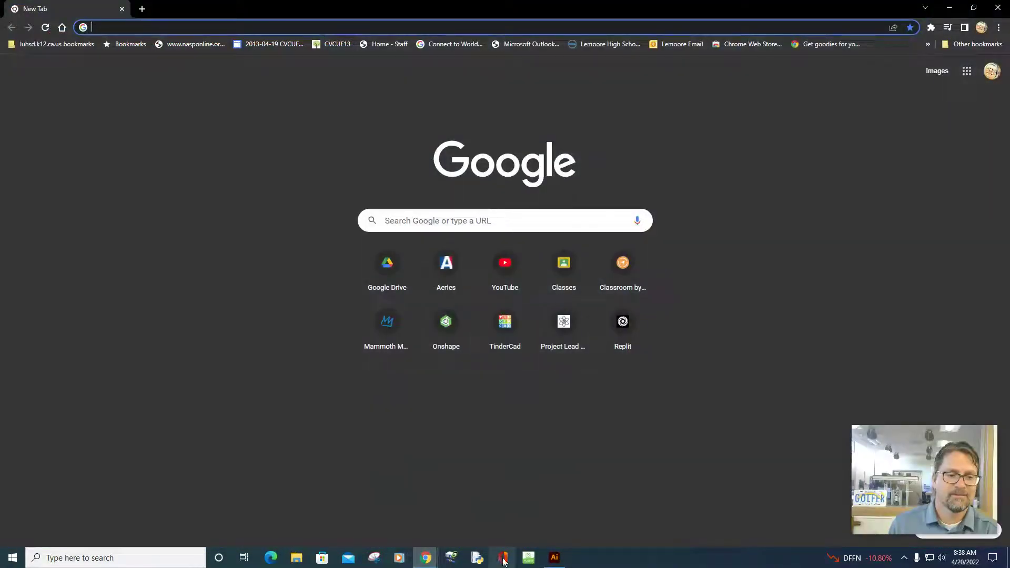
left_click(426, 557)
left_click(473, 523)
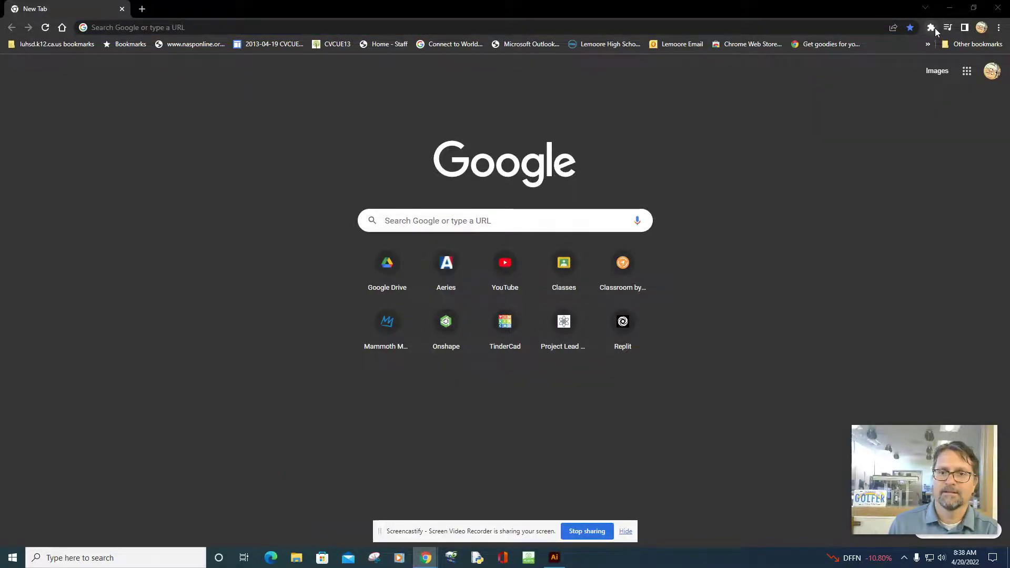
left_click(931, 28)
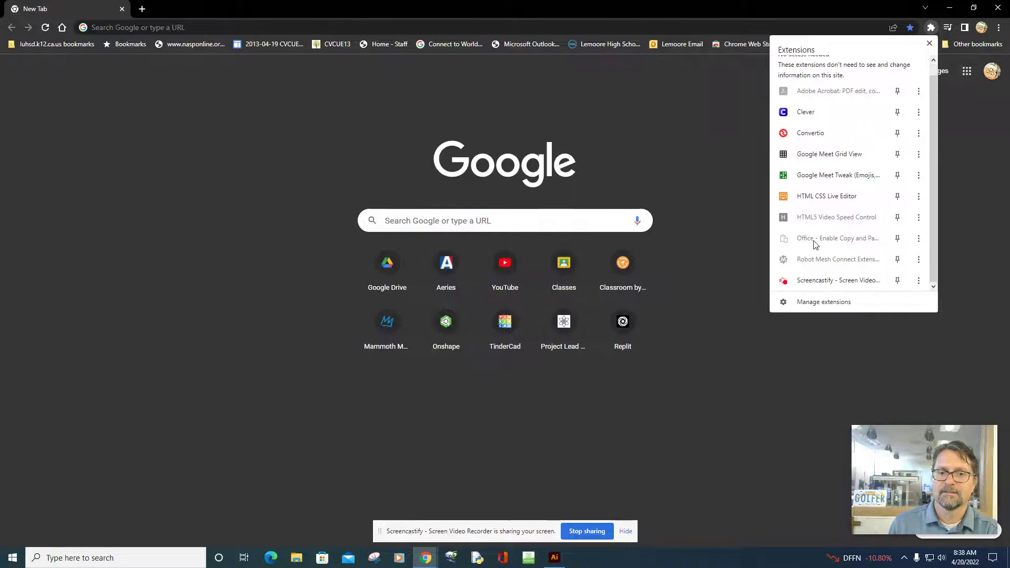
left_click(841, 281)
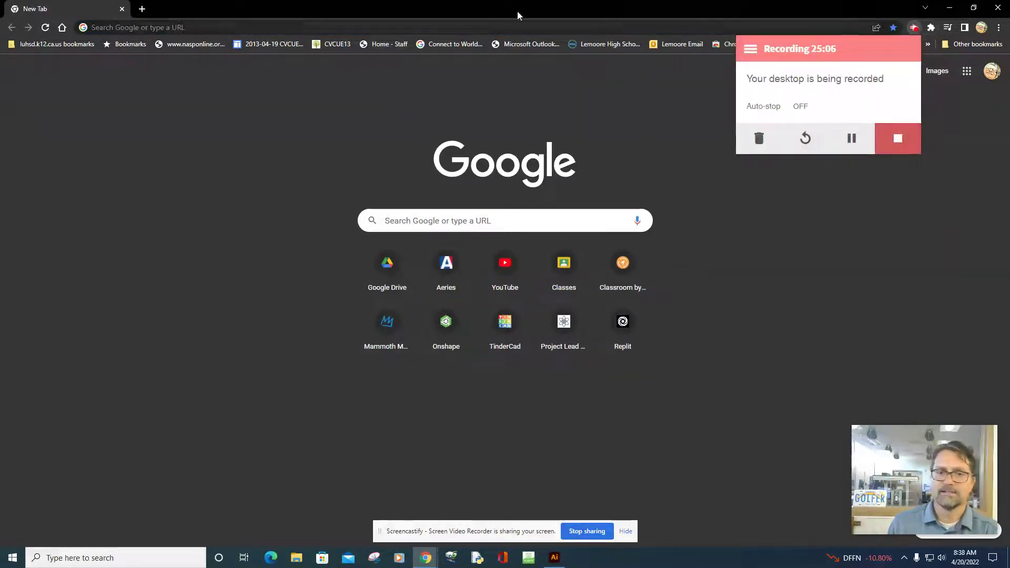
Switch back to Illustrator and erase the traced planks above the wood slice with the Eraser set to 94 pt
left_click(851, 138)
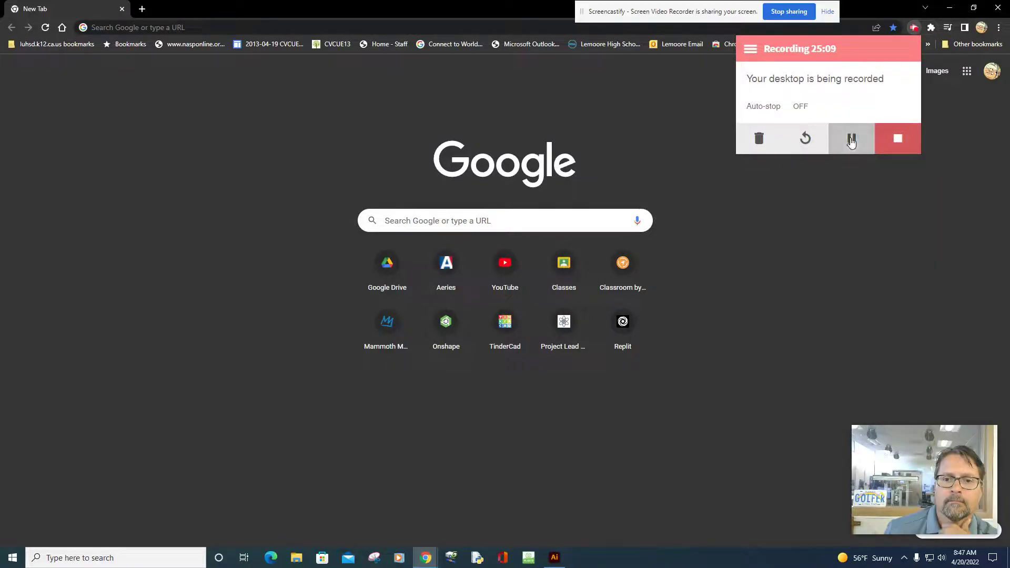
left_click(560, 563)
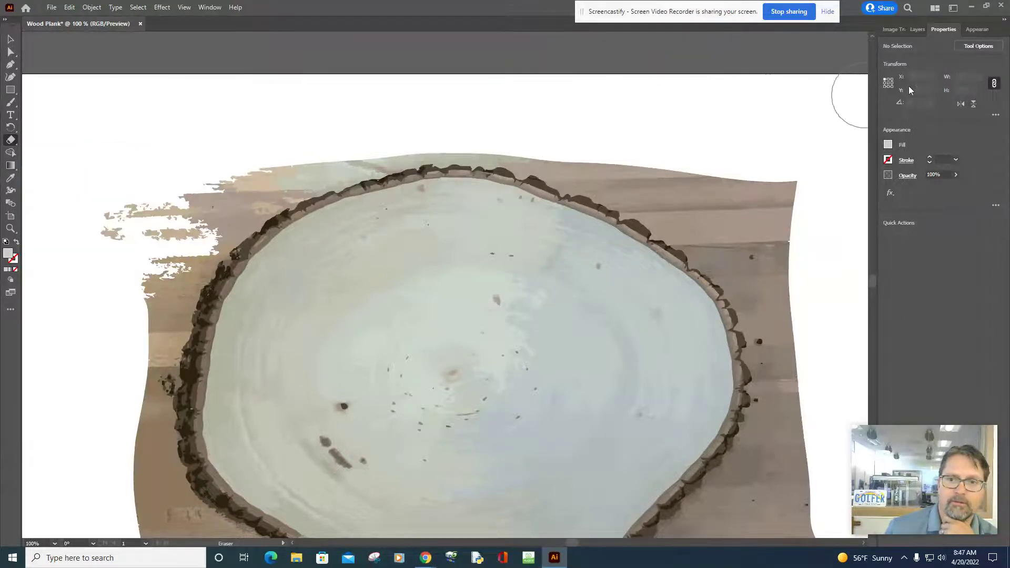
left_click(980, 46)
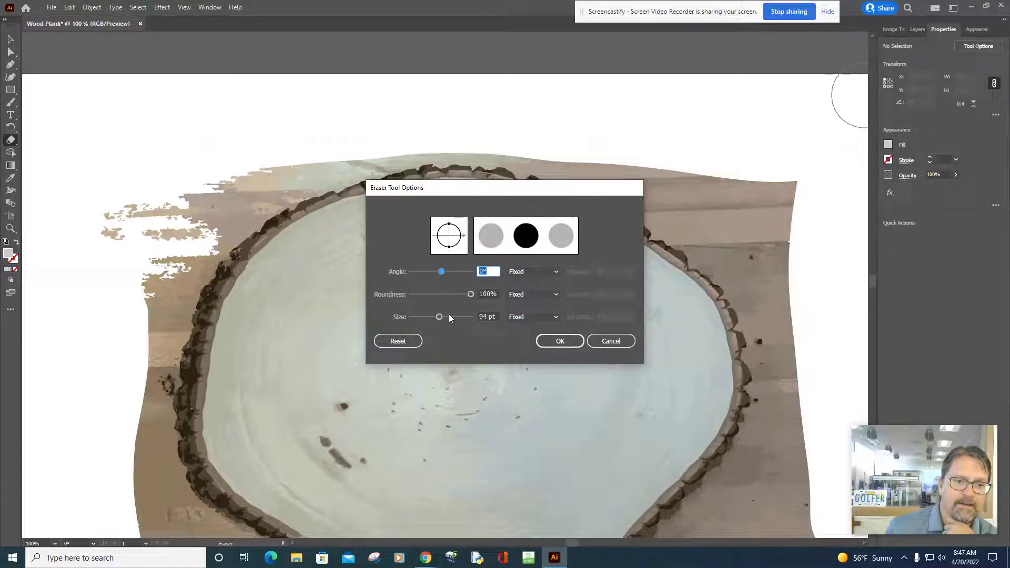
left_click(564, 342)
mouse_move(670, 163)
left_mouse_down()
mouse_move(649, 146)
mouse_move(758, 180)
mouse_move(785, 205)
mouse_move(789, 247)
mouse_move(605, 146)
mouse_move(459, 115)
mouse_move(316, 141)
mouse_move(131, 210)
mouse_move(97, 239)
mouse_move(108, 257)
mouse_move(146, 247)
mouse_move(226, 194)
left_mouse_up()
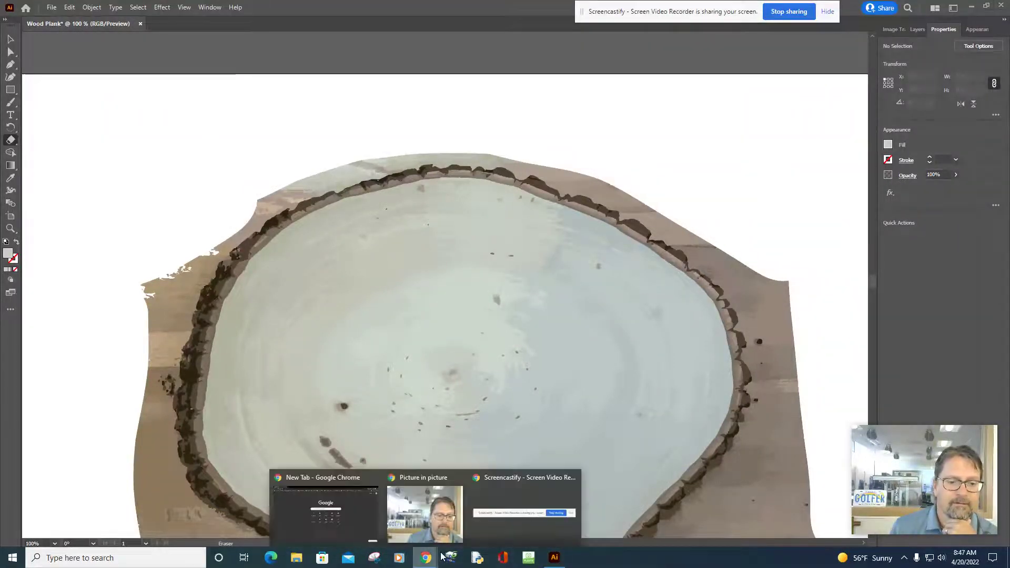
Switch to the Chrome window, pause the Screencastify recording, and turn on its webcam view
left_click(395, 499)
left_click(851, 138)
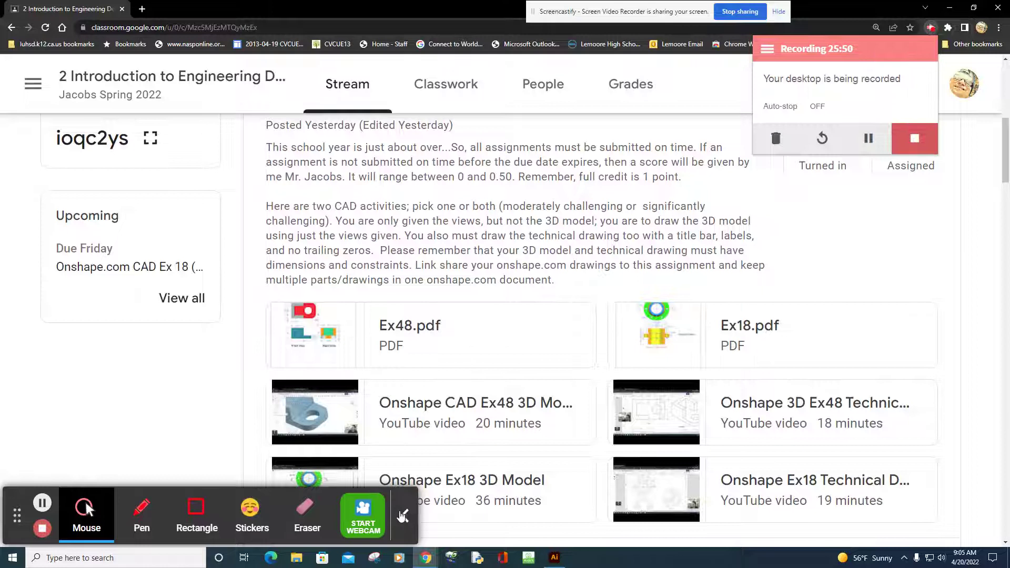
left_click(361, 532)
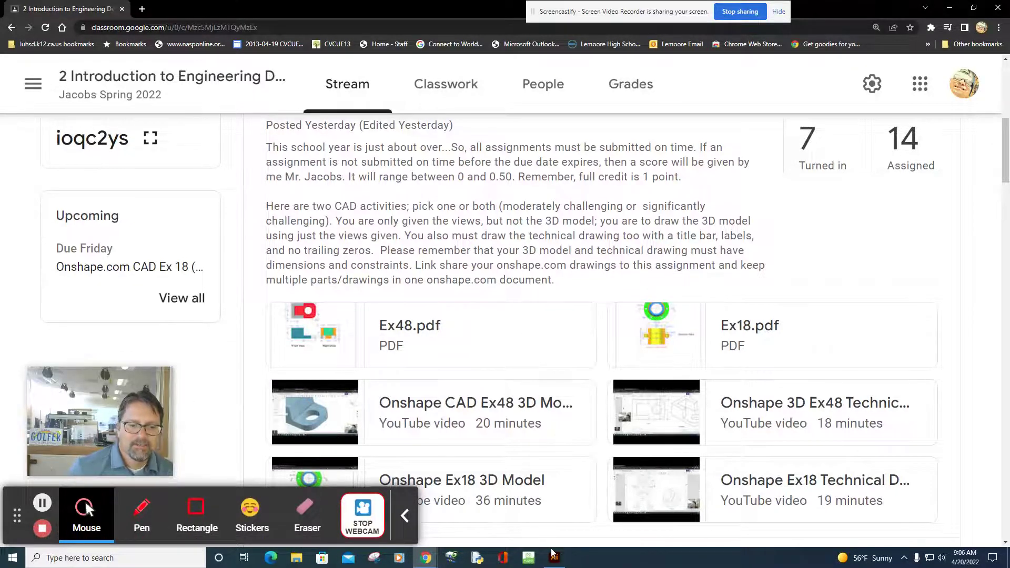
Return to the Wood Plank document in Illustrator and move the floating webcam view off the artwork
mouse_move(553, 561)
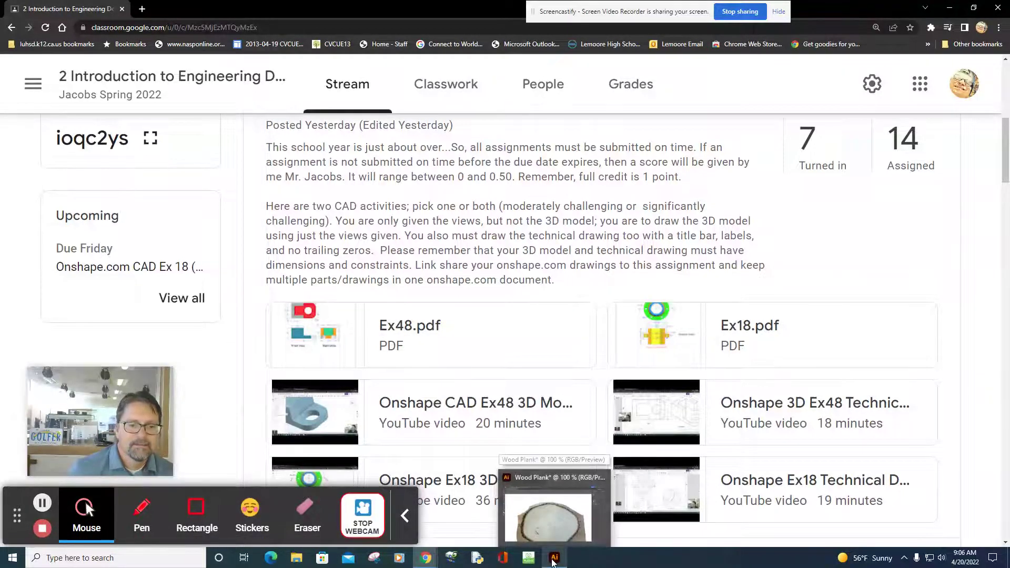
left_click(553, 562)
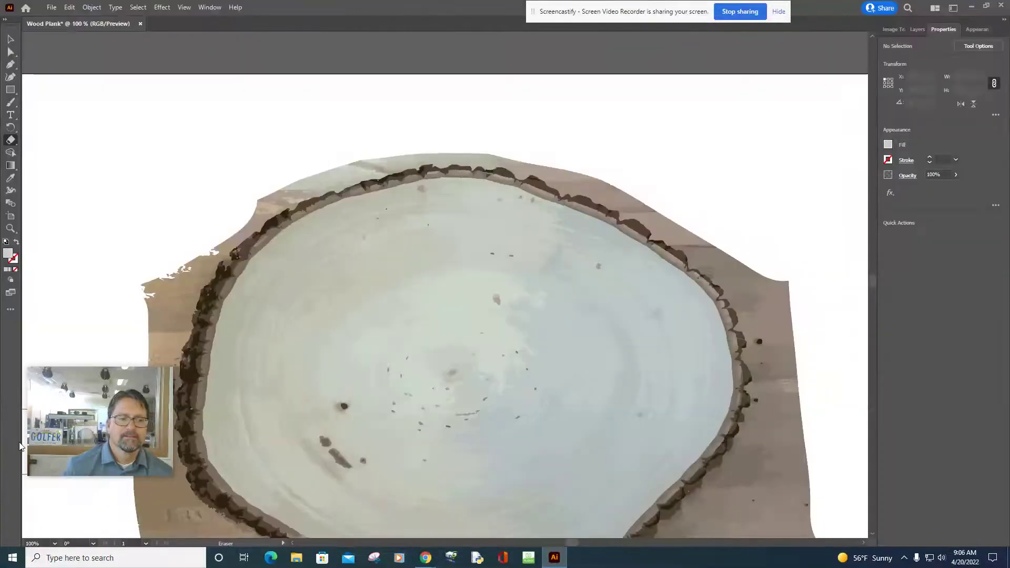
mouse_move(71, 418)
left_click_drag(95, 390, 919, 446)
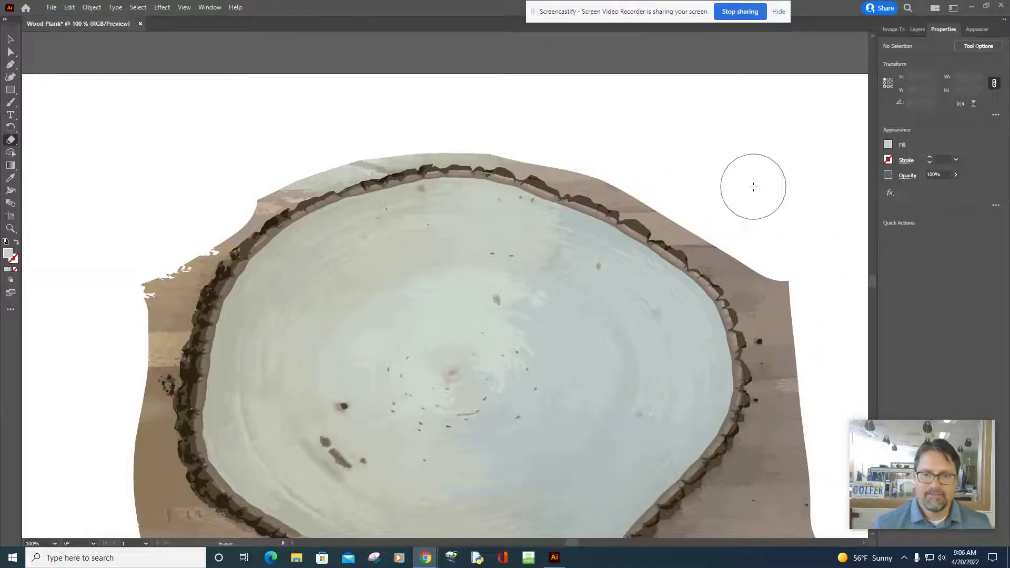
Erase the remaining plank background around the sides and bottom of the wood slice, leaving a narrow margin outside the bark
scroll(776, 210, "down", 1)
scroll(773, 197, "down", 4)
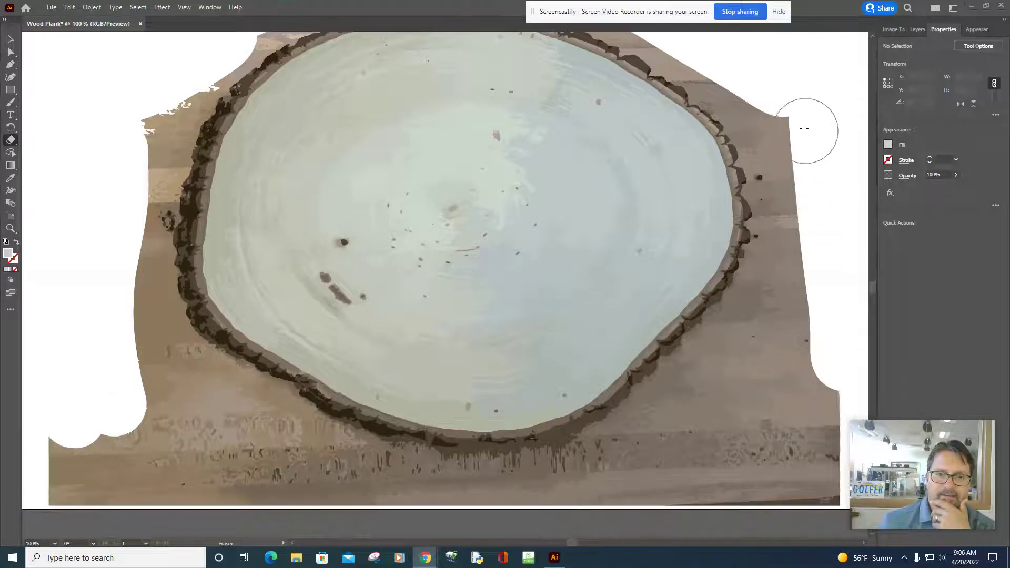
mouse_move(803, 128)
left_mouse_down()
mouse_move(833, 366)
mouse_move(821, 502)
mouse_move(674, 491)
mouse_move(477, 499)
mouse_move(32, 489)
mouse_move(38, 461)
mouse_move(192, 472)
mouse_move(194, 445)
mouse_move(119, 382)
mouse_move(116, 358)
mouse_move(123, 143)
mouse_move(173, 89)
mouse_move(137, 171)
mouse_move(130, 240)
mouse_move(148, 332)
mouse_move(183, 385)
mouse_move(245, 437)
mouse_move(344, 482)
mouse_move(519, 512)
mouse_move(603, 503)
mouse_move(396, 493)
mouse_move(512, 507)
mouse_move(641, 494)
mouse_move(785, 450)
mouse_move(823, 273)
left_mouse_up()
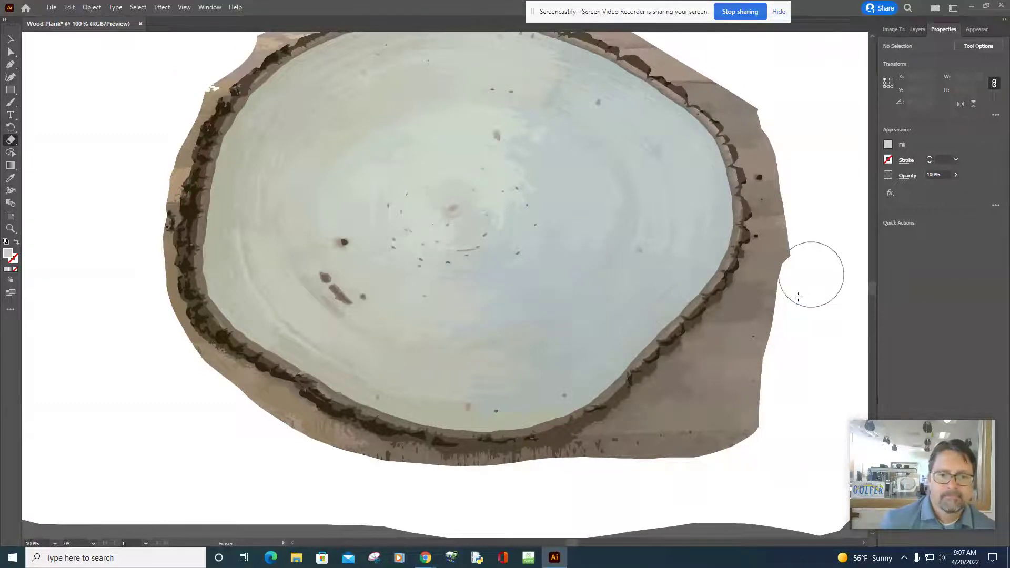
mouse_move(797, 236)
left_mouse_down()
mouse_move(759, 336)
mouse_move(700, 437)
left_mouse_up()
mouse_move(761, 417)
left_mouse_down()
mouse_move(613, 467)
mouse_move(683, 404)
mouse_move(770, 384)
left_mouse_up()
mouse_move(796, 307)
left_mouse_down()
mouse_move(804, 210)
mouse_move(746, 83)
left_mouse_up()
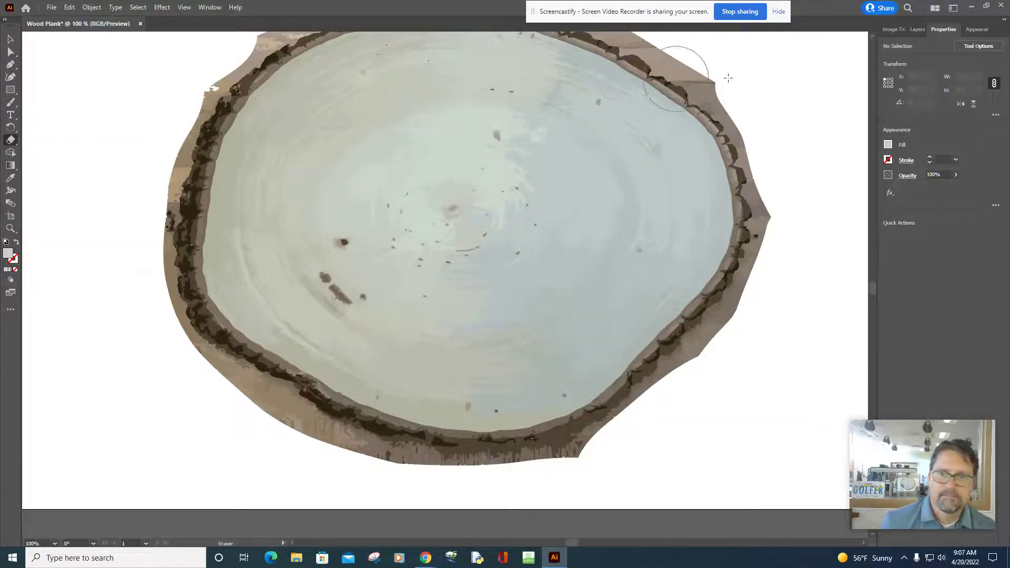
Set the Eraser tool's size to 10 pt
left_click(979, 46)
left_click_drag(439, 317, 414, 321)
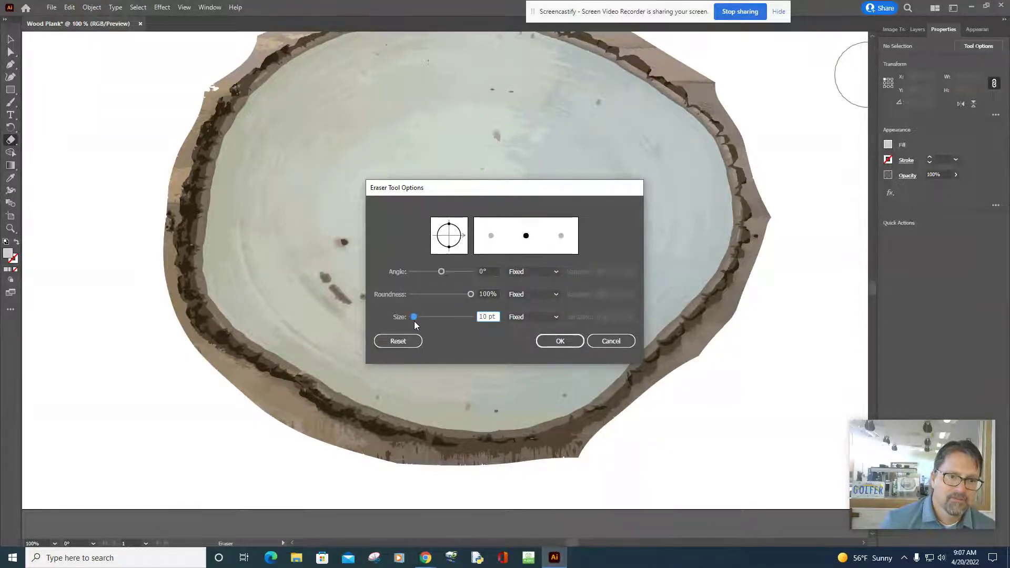
left_click(559, 342)
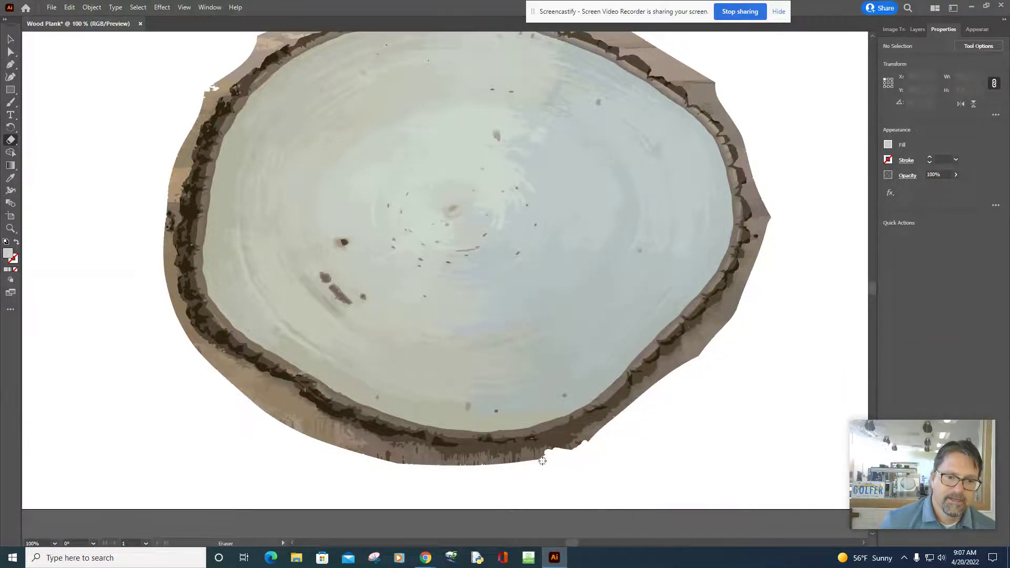
Zoom to 200% and delete the tan background shapes outside the slice's lower-left bark, using Direct Selection
left_click(10, 53)
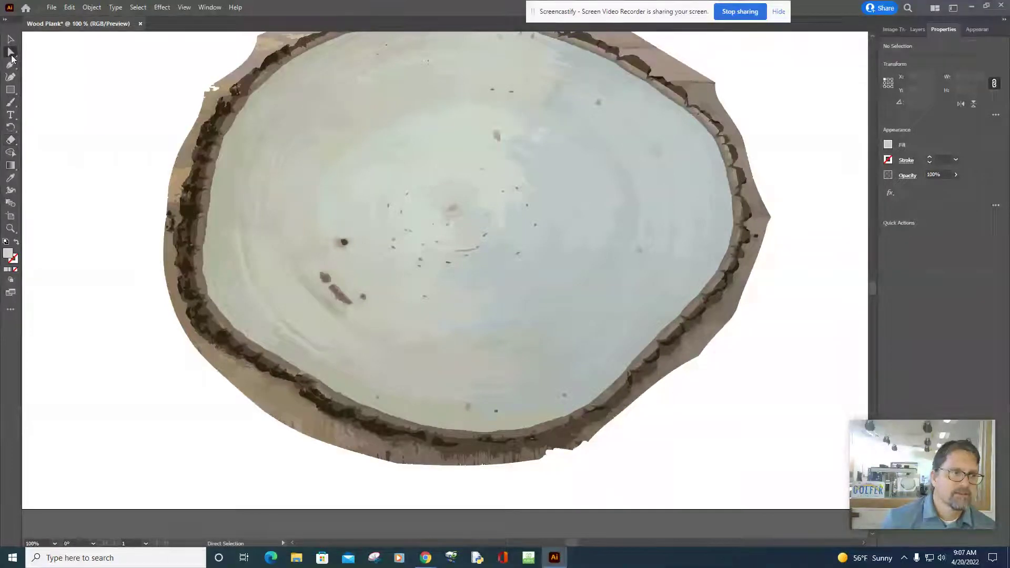
left_click(55, 543)
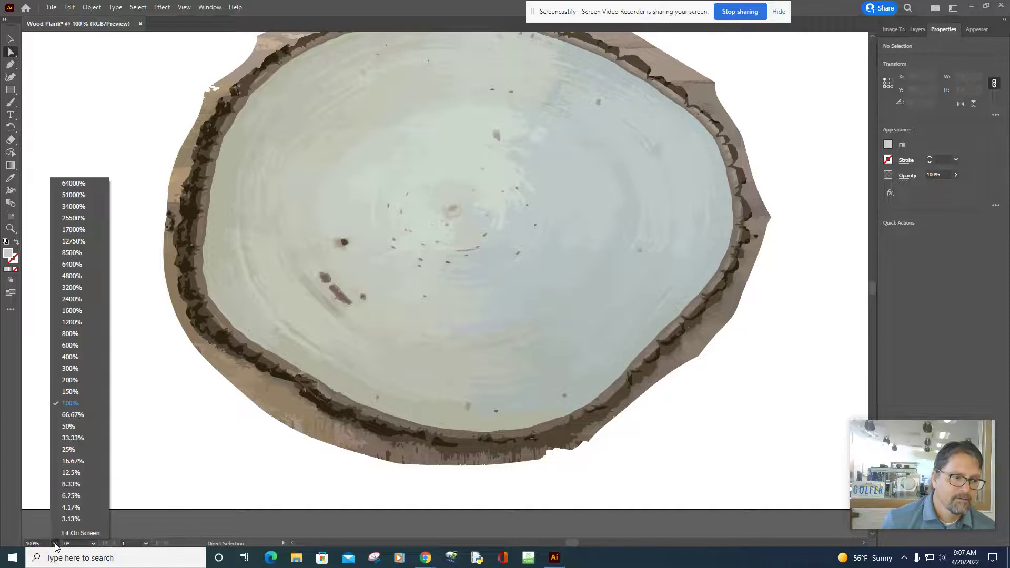
left_click(70, 379)
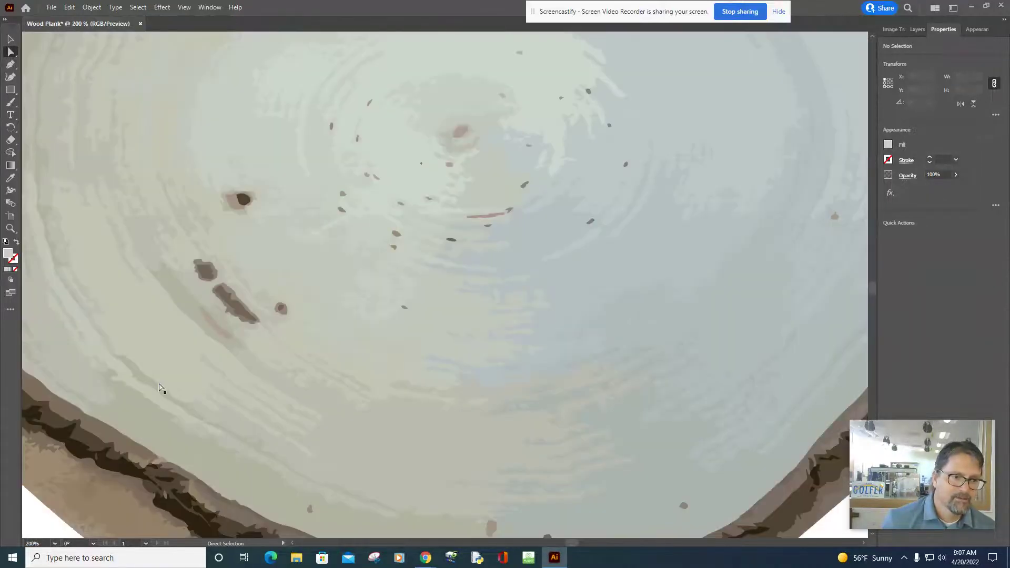
scroll(158, 423, "down", 5)
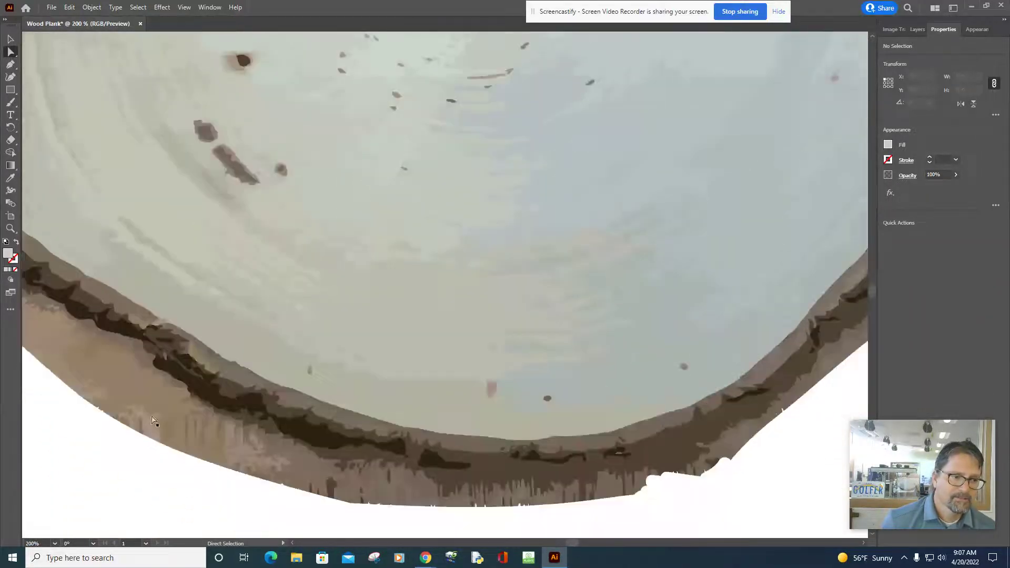
left_click(135, 410)
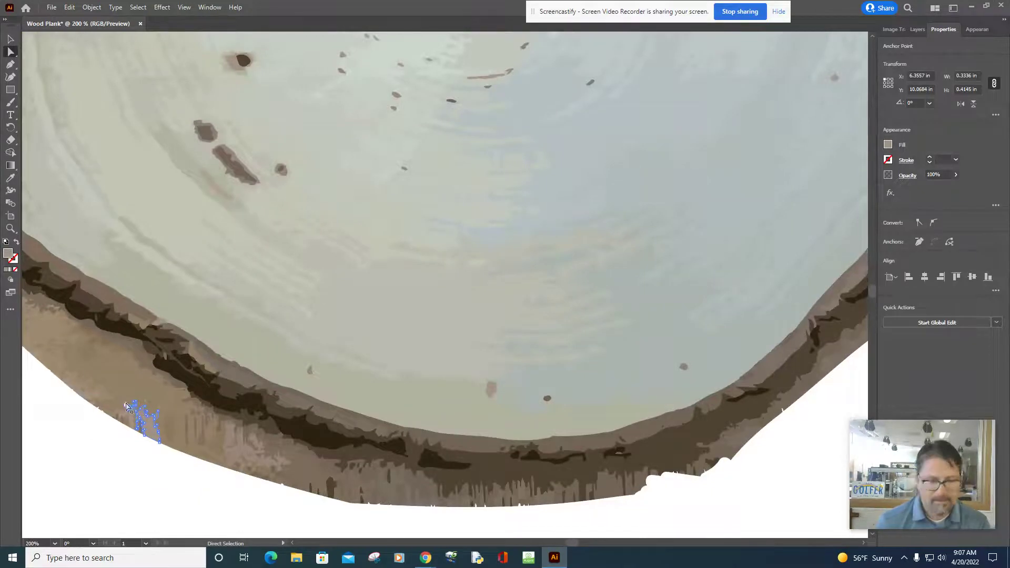
key("Delete")
key("Delete")
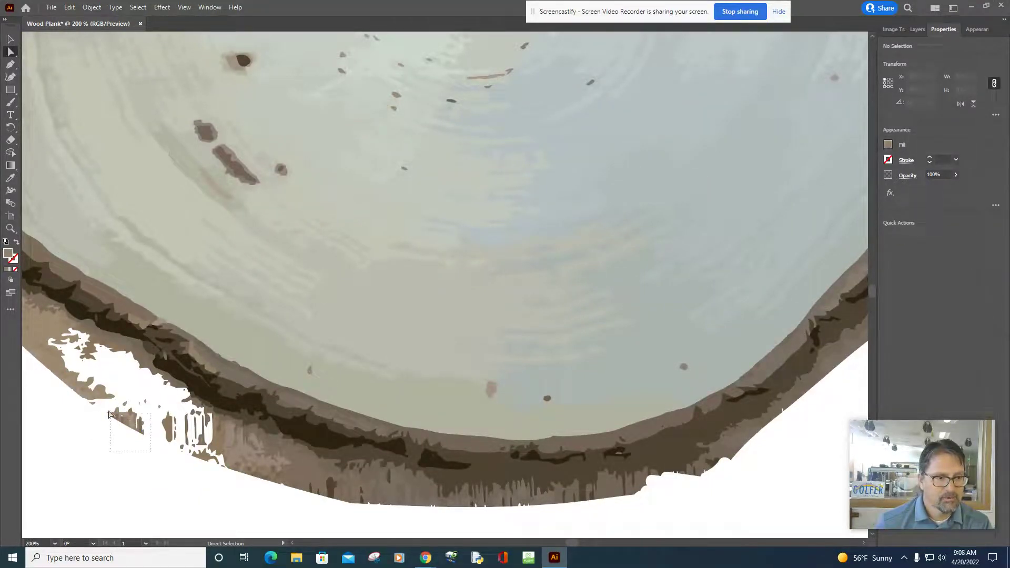
left_click_drag(109, 414, 95, 400)
key("Delete")
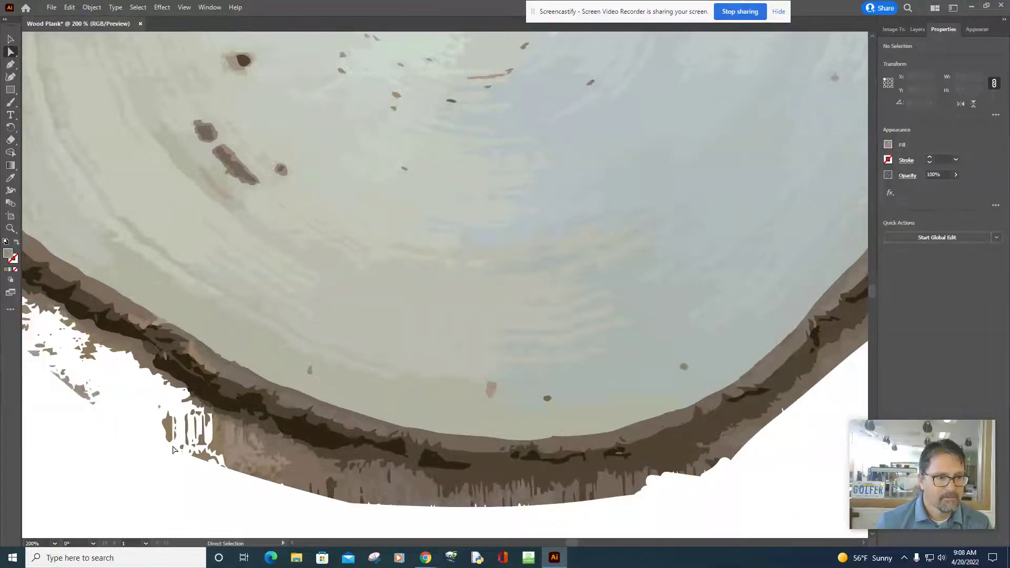
Zoom out to 150% and delete a background fragment beside the cleared patch below the slice's lower-left bark
scroll(172, 461, "down", 1)
left_click(54, 545)
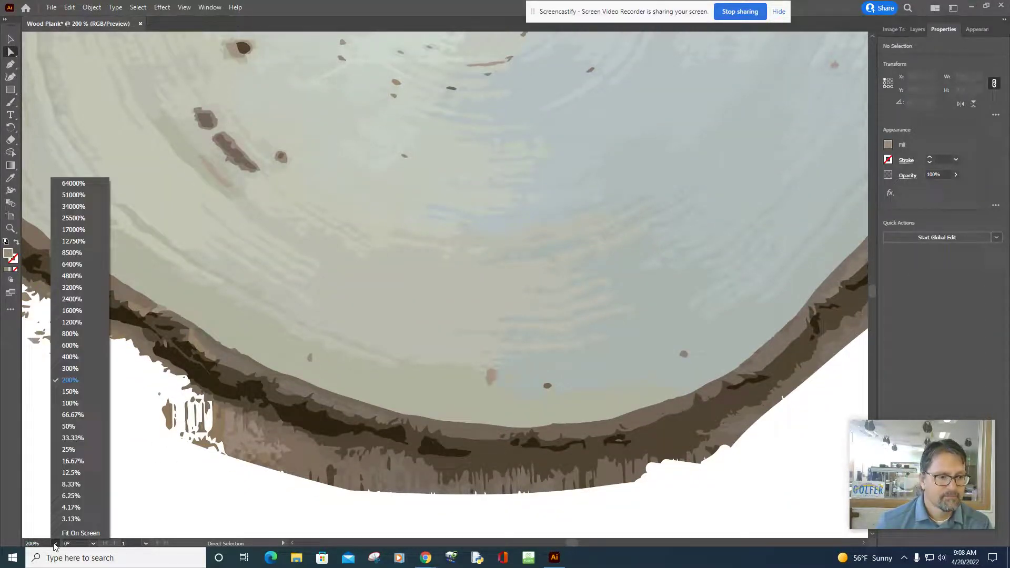
left_click(76, 392)
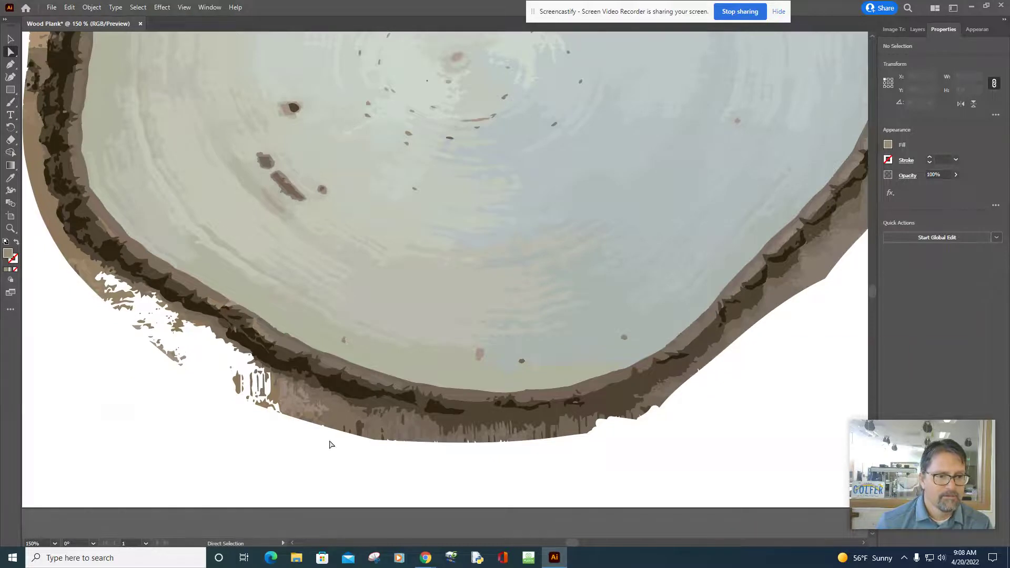
left_click(295, 415)
left_click(281, 401)
key("Delete")
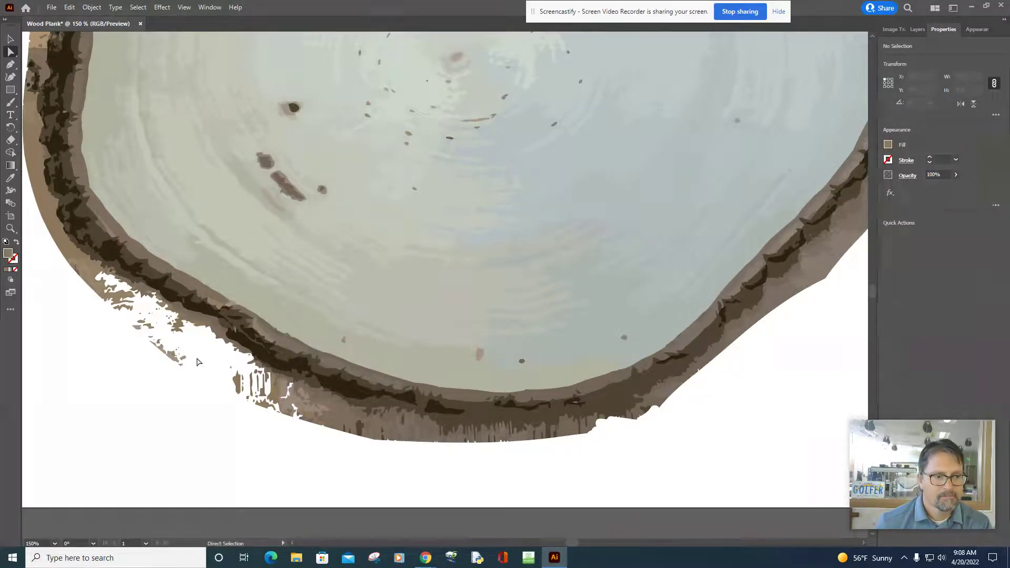
Remove more traced background pieces along the slice's bottom edge and beside the ragged patch at its lower left
left_click_drag(199, 355, 252, 383)
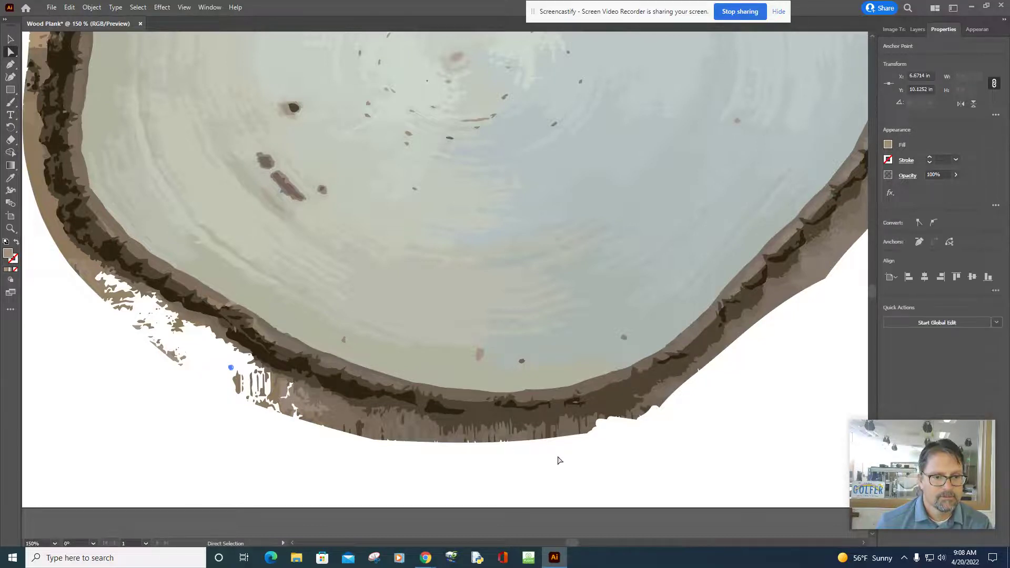
left_click_drag(653, 437, 248, 462)
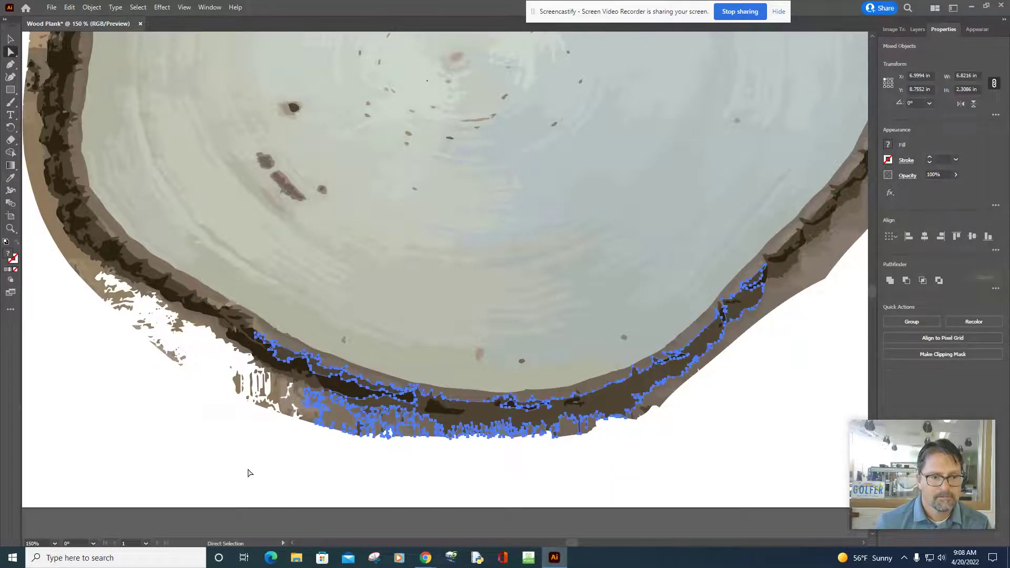
left_click(213, 415)
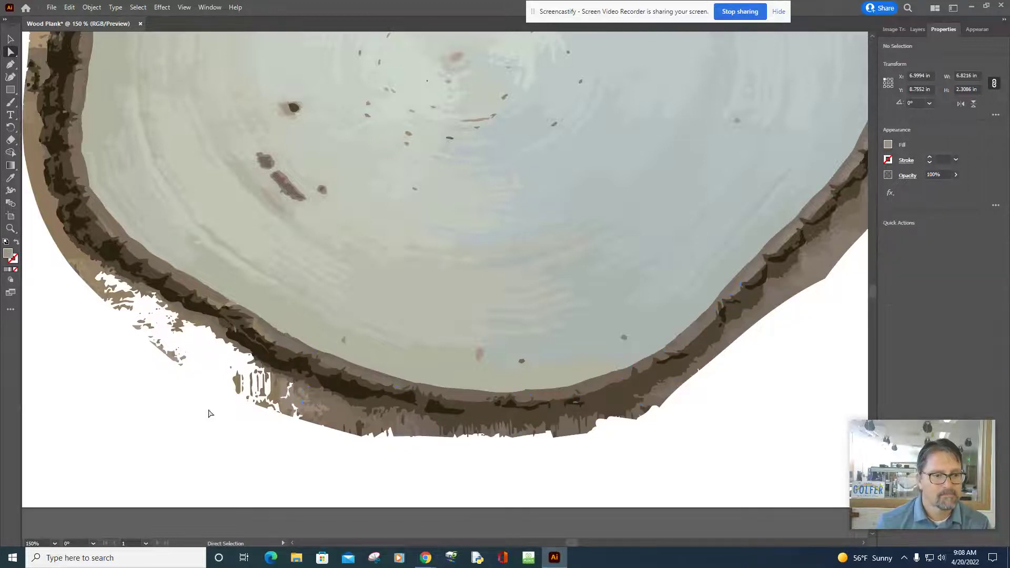
left_click(279, 400)
key("Delete")
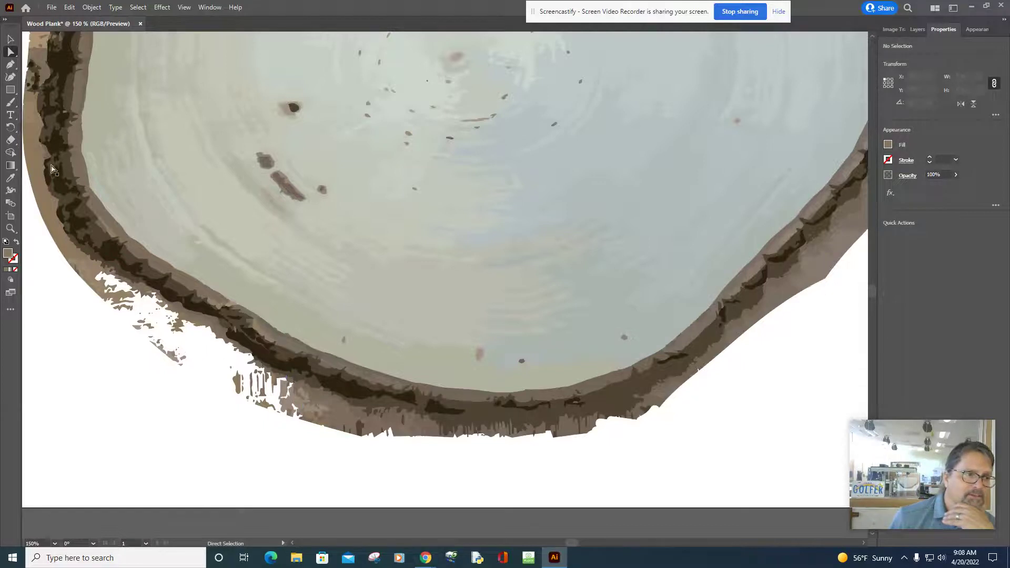
Erase the leftover background and loose fragments along the slice's lower bark edge with the Eraser tool
left_click(11, 140)
mouse_move(160, 357)
left_mouse_down()
mouse_move(137, 339)
mouse_move(279, 407)
mouse_move(234, 392)
mouse_move(242, 400)
mouse_move(351, 428)
mouse_move(316, 425)
mouse_move(552, 441)
mouse_move(589, 430)
mouse_move(453, 439)
mouse_move(348, 425)
mouse_move(590, 435)
mouse_move(664, 407)
mouse_move(688, 387)
mouse_move(650, 412)
mouse_move(809, 280)
left_mouse_up()
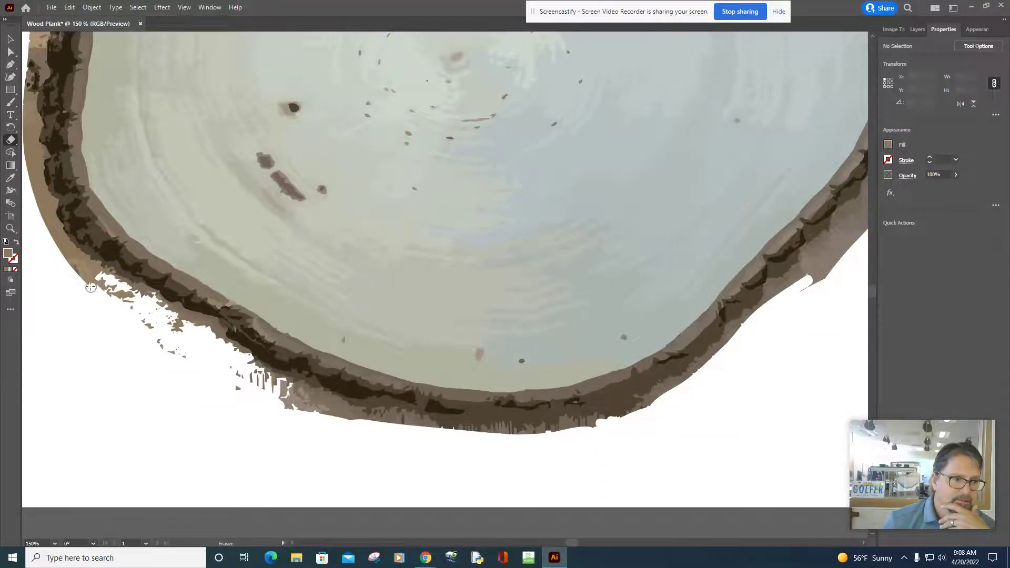
mouse_move(67, 263)
left_mouse_down()
mouse_move(172, 360)
mouse_move(138, 319)
mouse_move(235, 387)
mouse_move(295, 409)
mouse_move(272, 385)
mouse_move(239, 382)
mouse_move(304, 408)
left_mouse_up()
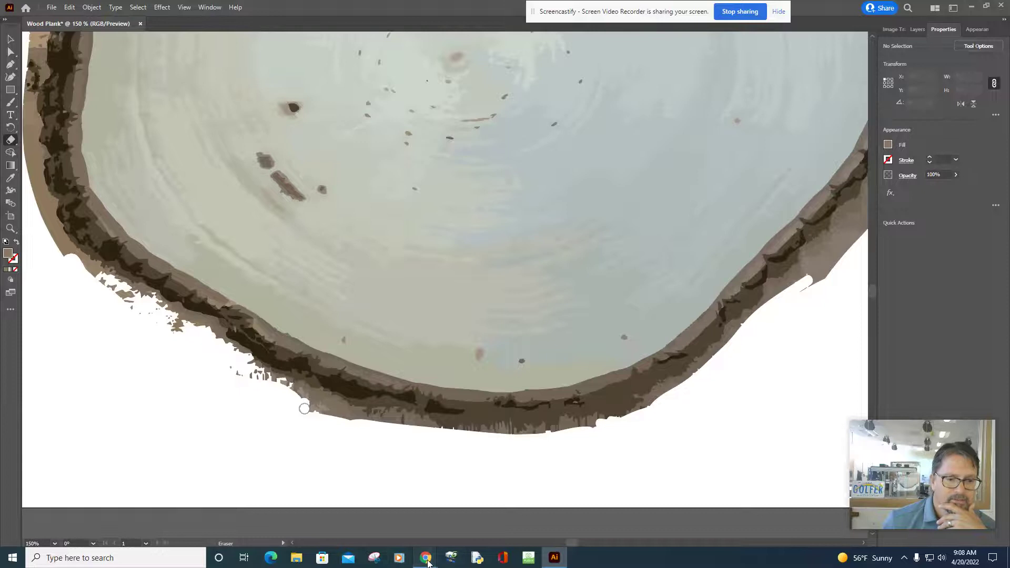
Switch to the Chrome window and pause the Screencastify recording
mouse_move(416, 557)
left_click(361, 533)
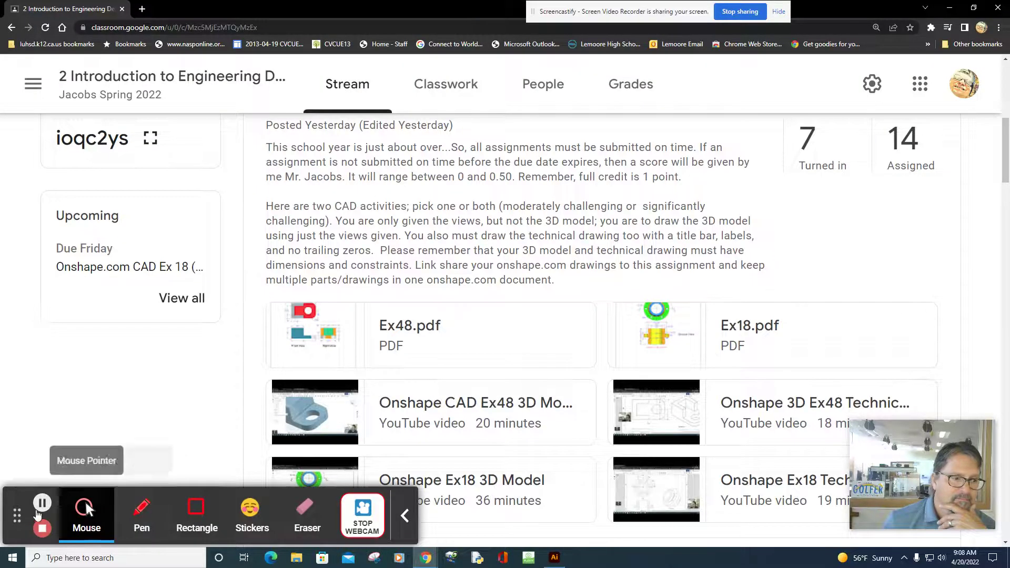
left_click(43, 506)
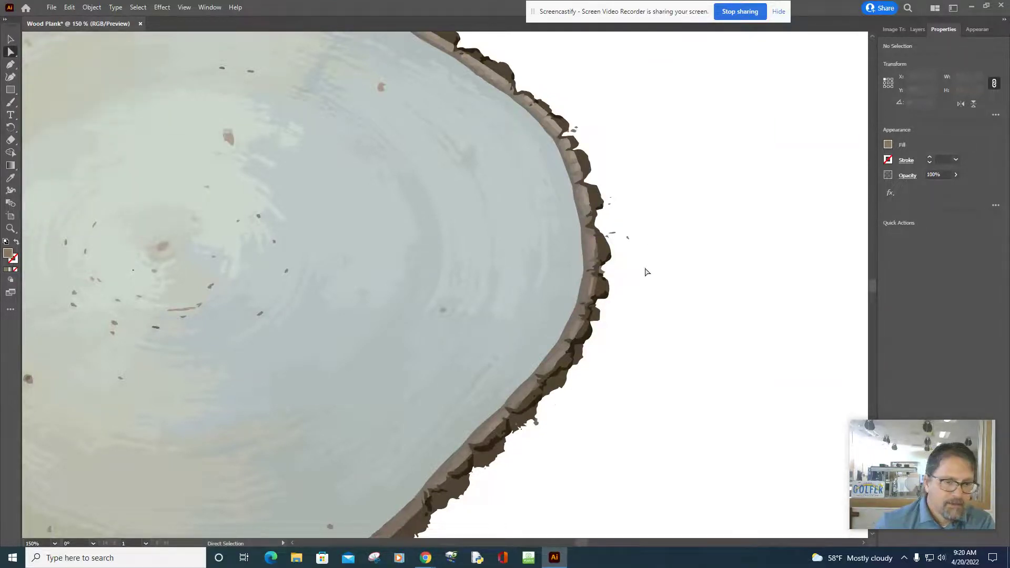
Delete the loose background fragments just outside the middle of the slice's right-hand bark edge
left_click(627, 241)
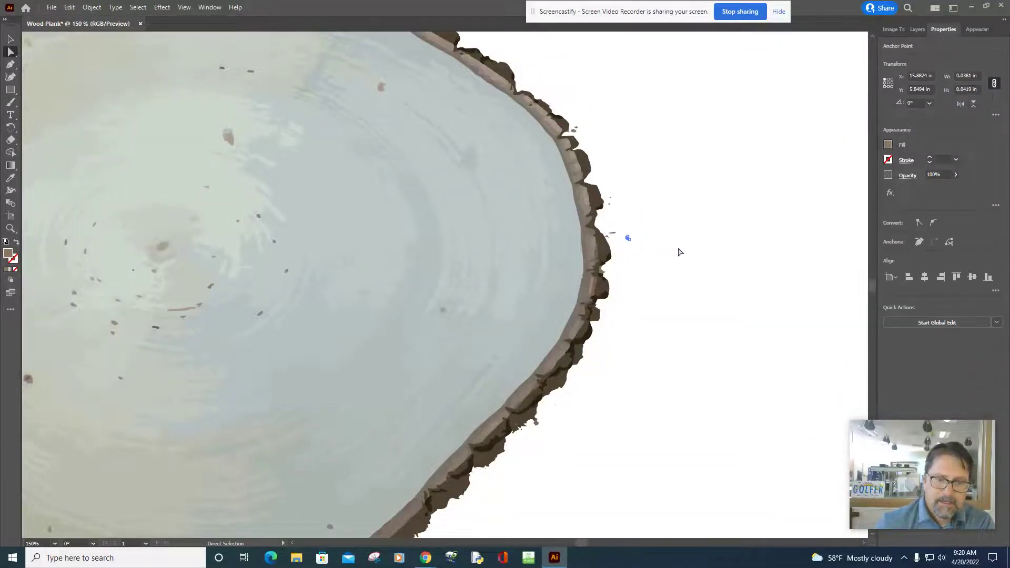
left_click(681, 257)
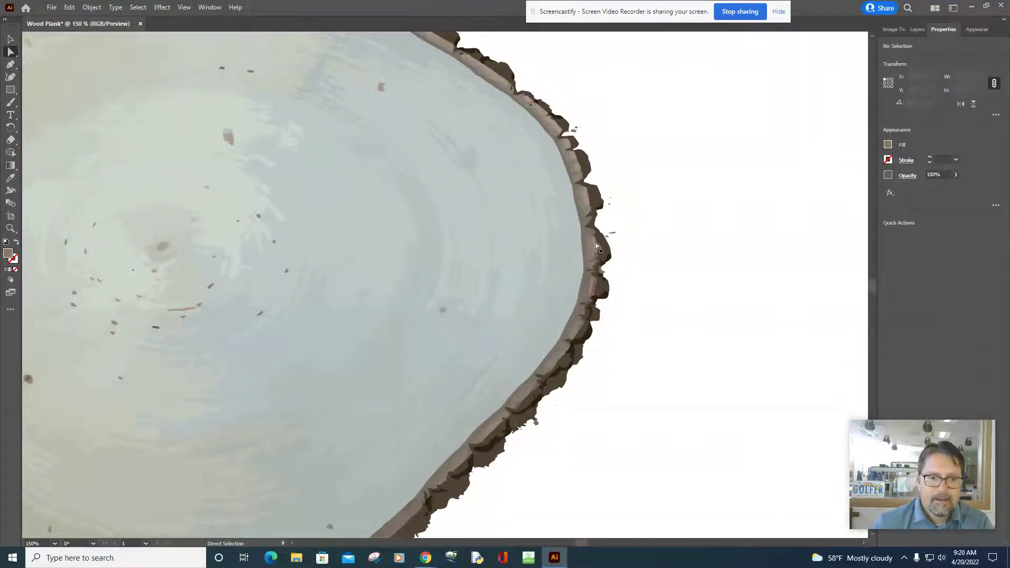
left_click(613, 236)
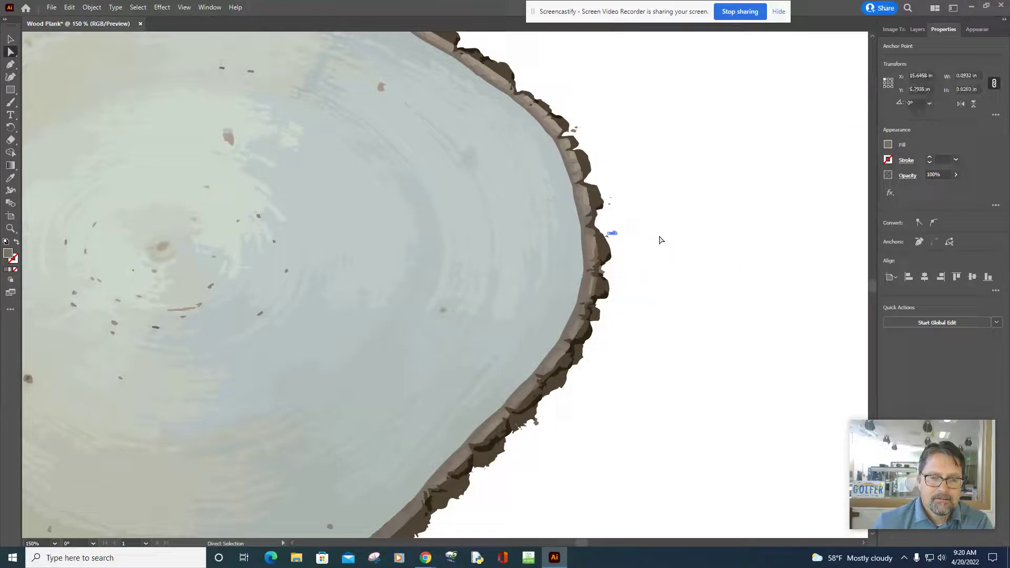
left_click(701, 244)
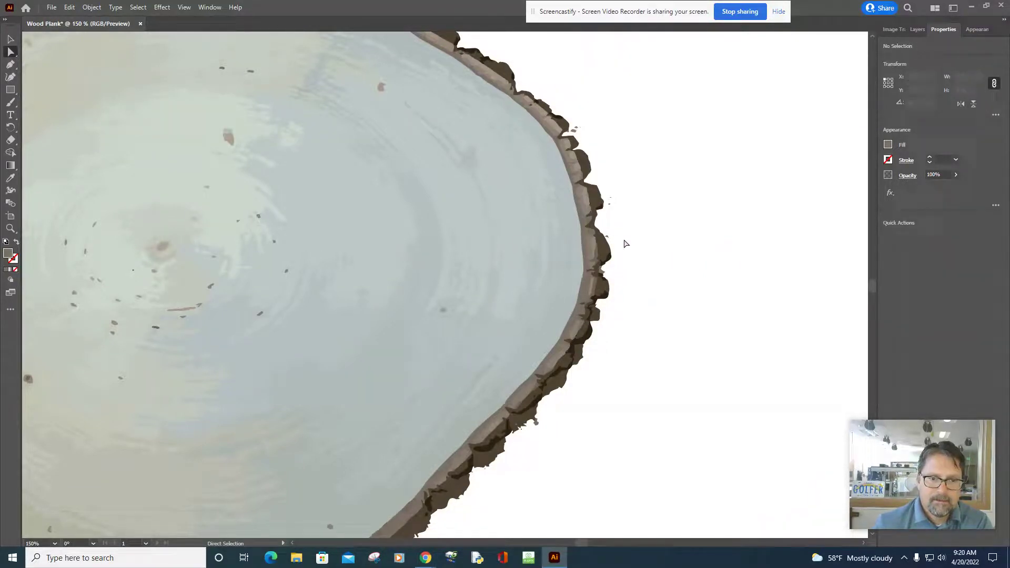
left_click(605, 237)
left_click(680, 249)
Delete the remaining small specks higher up beside the slice's upper-right bark edge
left_click(610, 204)
left_click(627, 207)
left_click(611, 200)
left_click(626, 197)
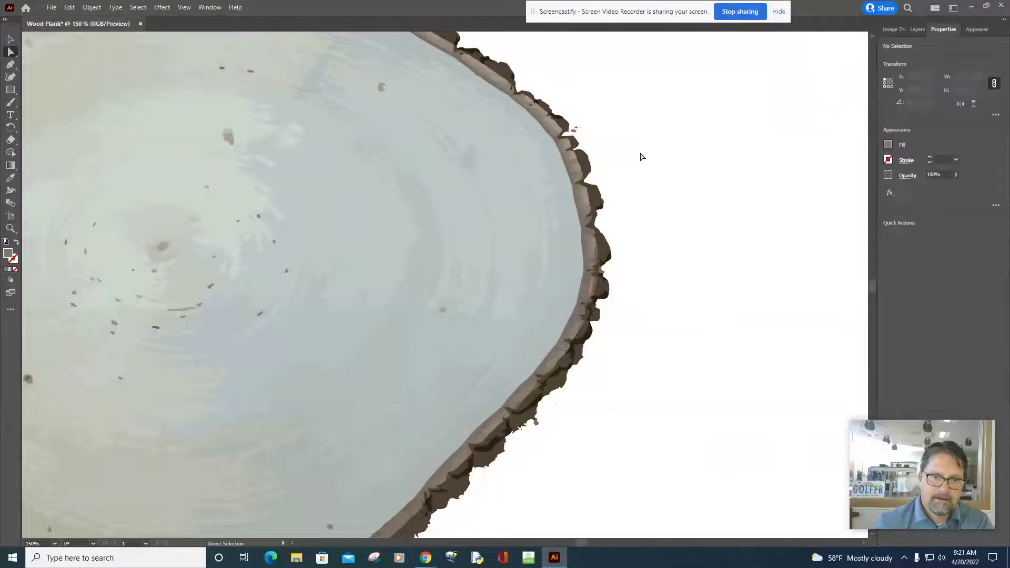
left_click(572, 131)
left_click(579, 134)
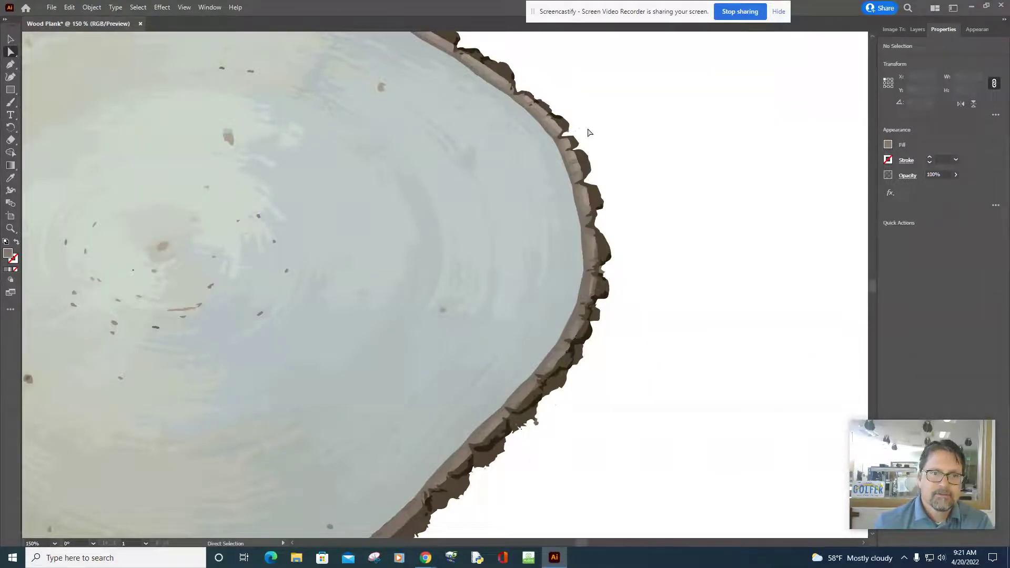
Delete the small fragment protruding from the slice's lower-right bark edge
scroll(660, 199, "down", 5)
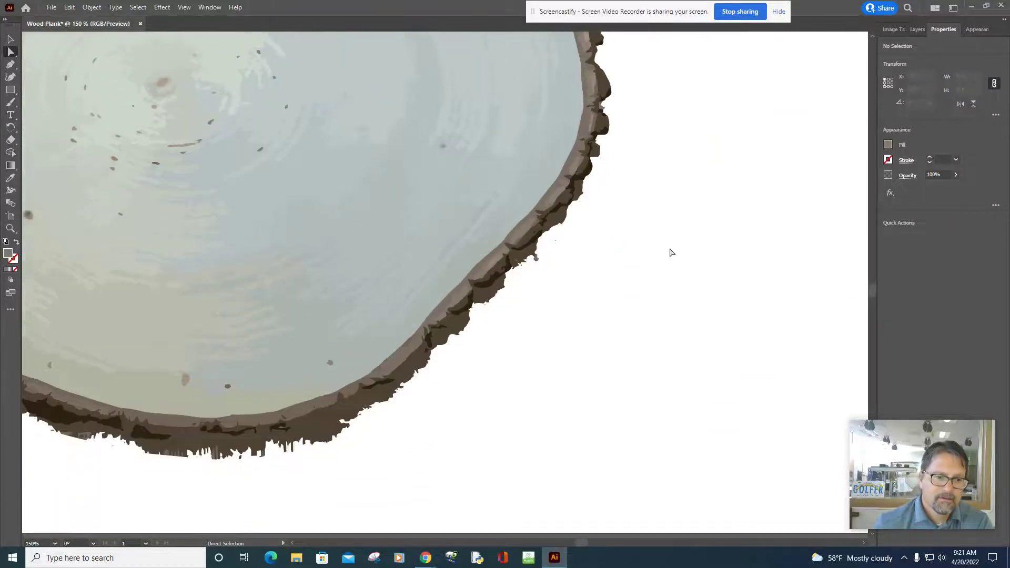
left_click(537, 259)
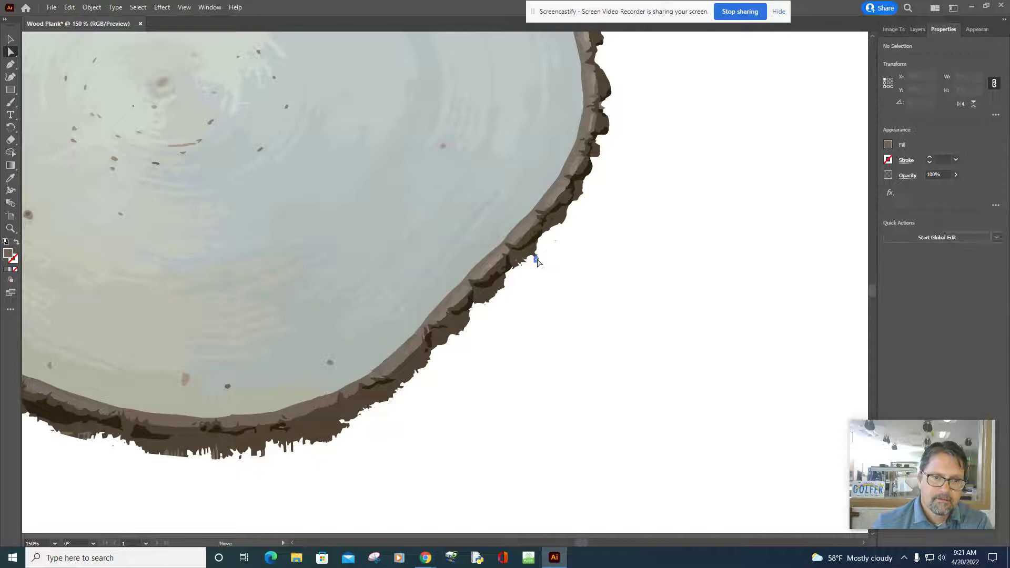
left_click(541, 269)
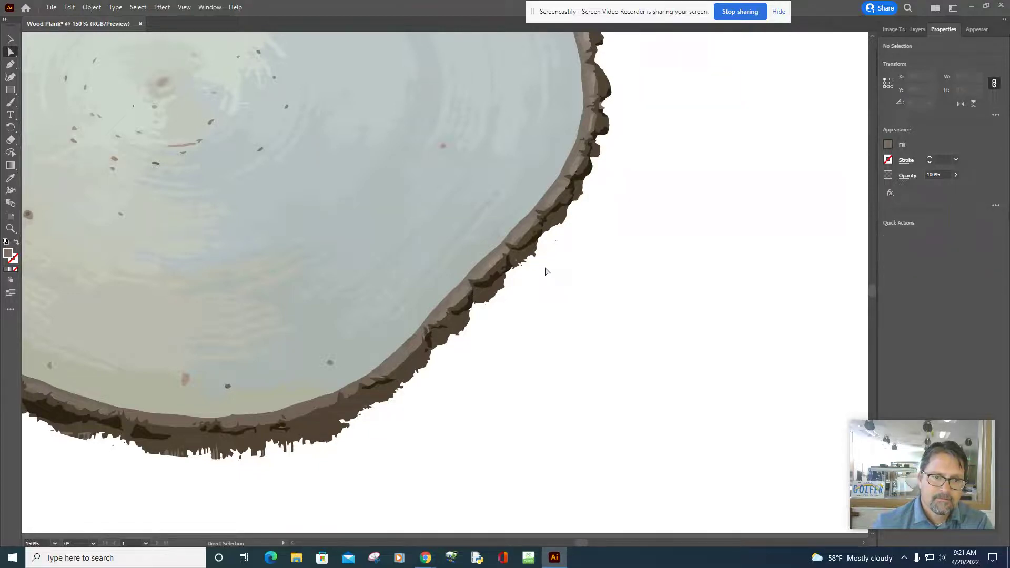
Zoom out to 66.67% and review the whole wood slice for leftover background
scroll(626, 281, "down", 1)
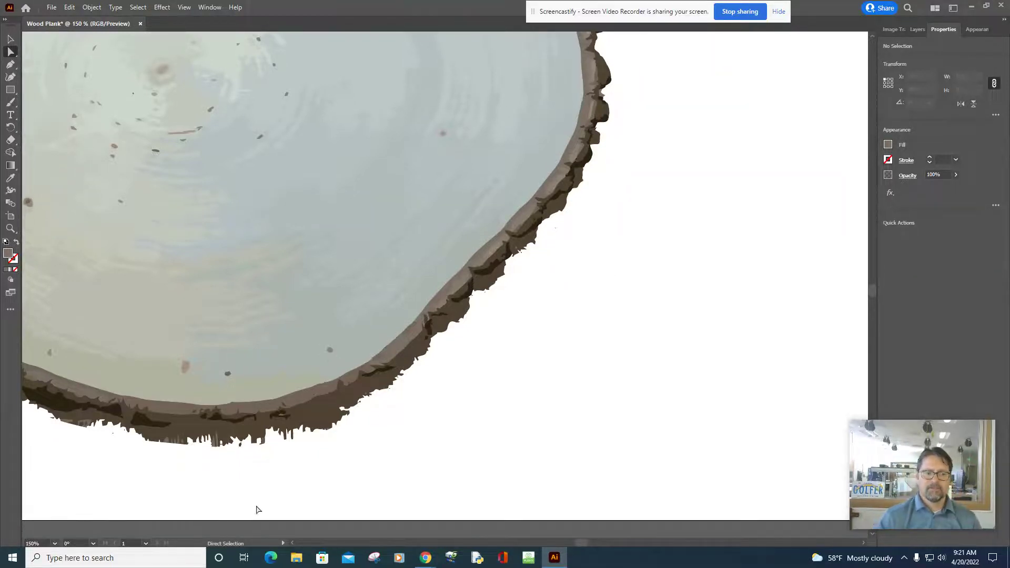
left_click(55, 543)
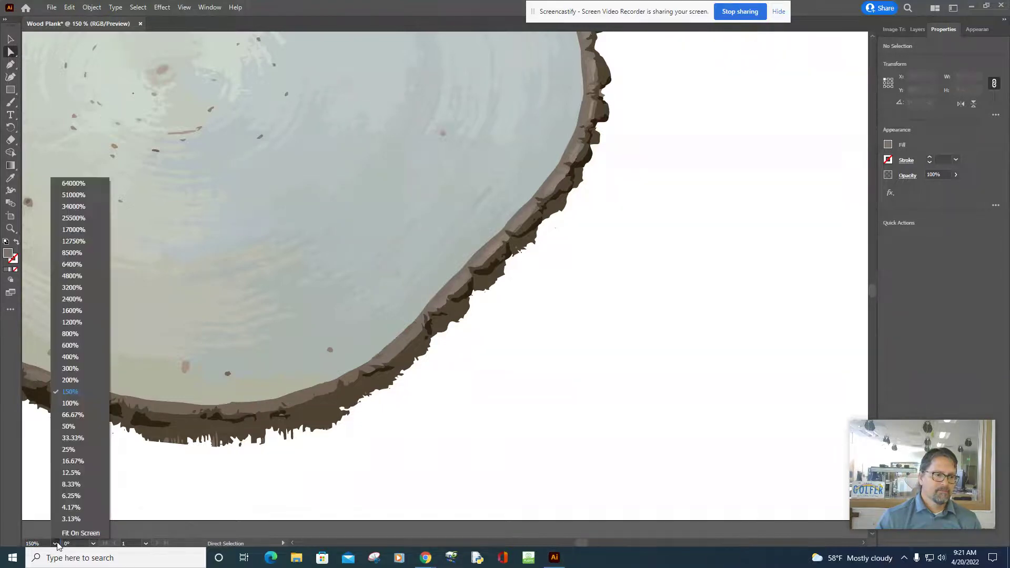
left_click(84, 414)
scroll(583, 309, "down", 1)
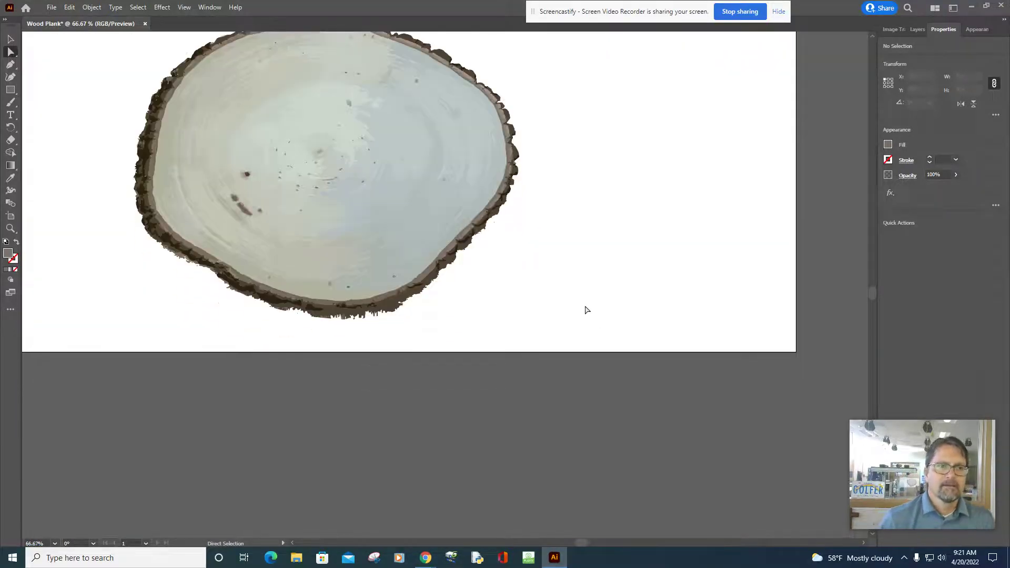
scroll(591, 309, "up", 3)
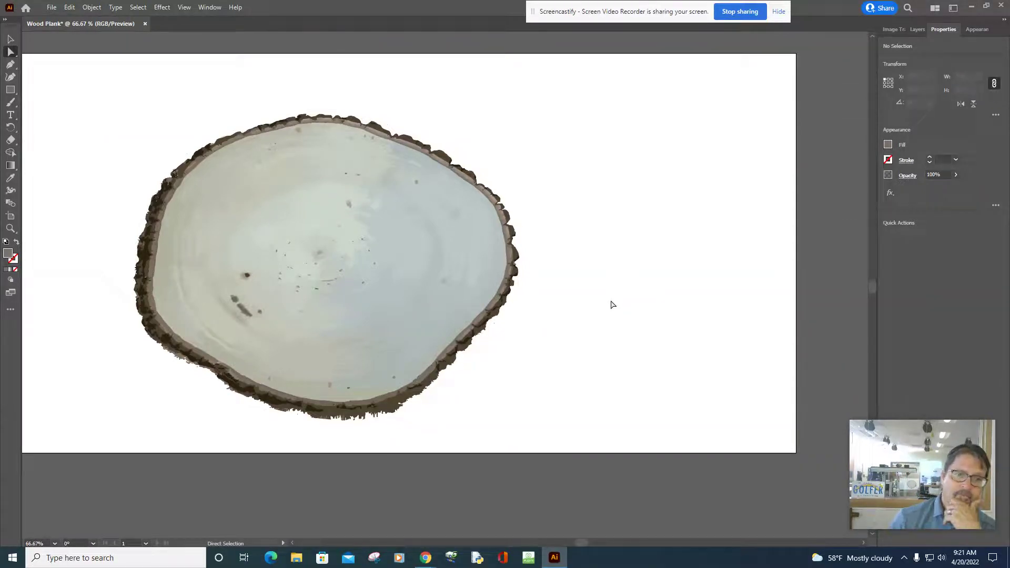
mouse_move(425, 557)
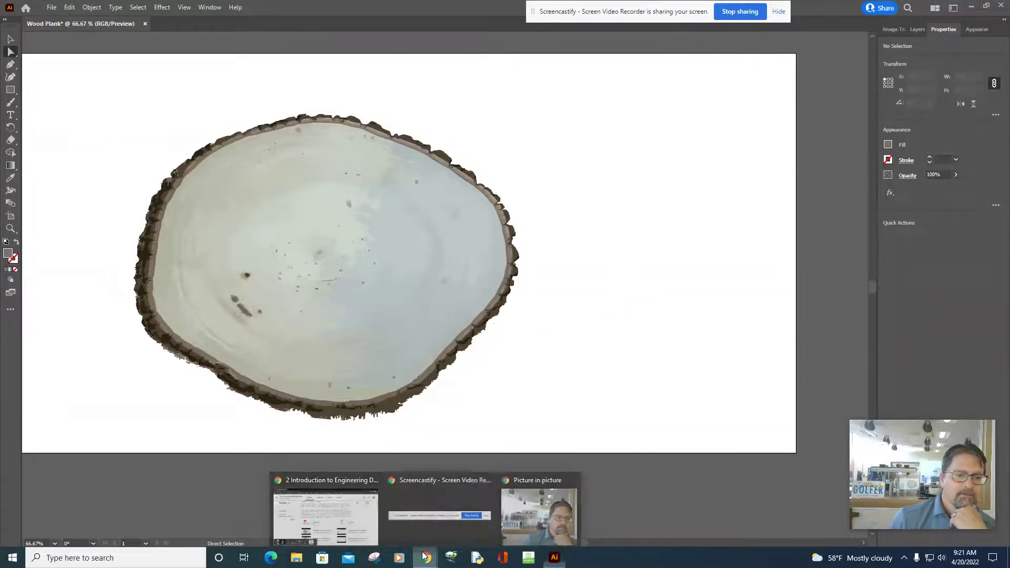
left_click(326, 510)
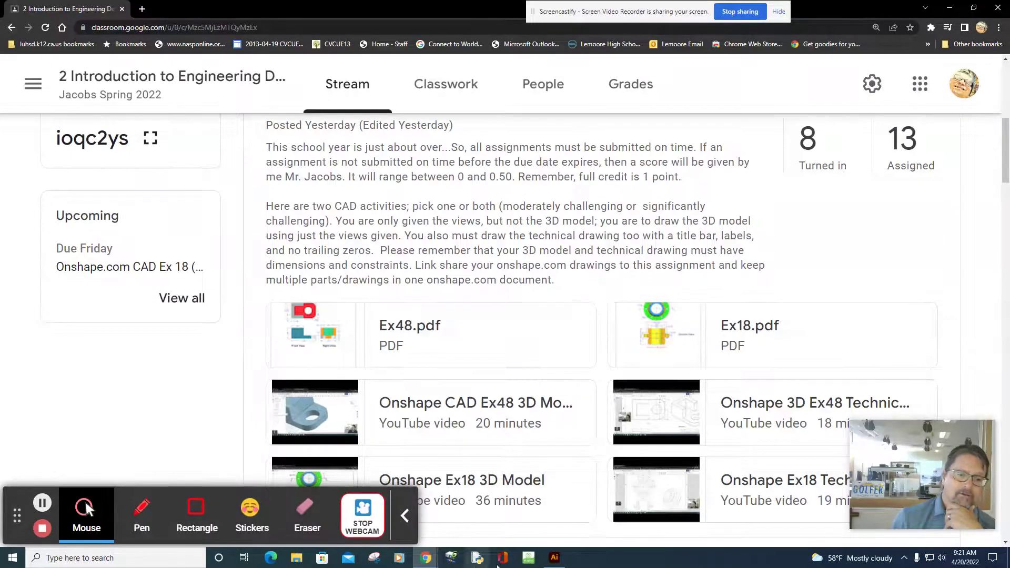
left_click(553, 559)
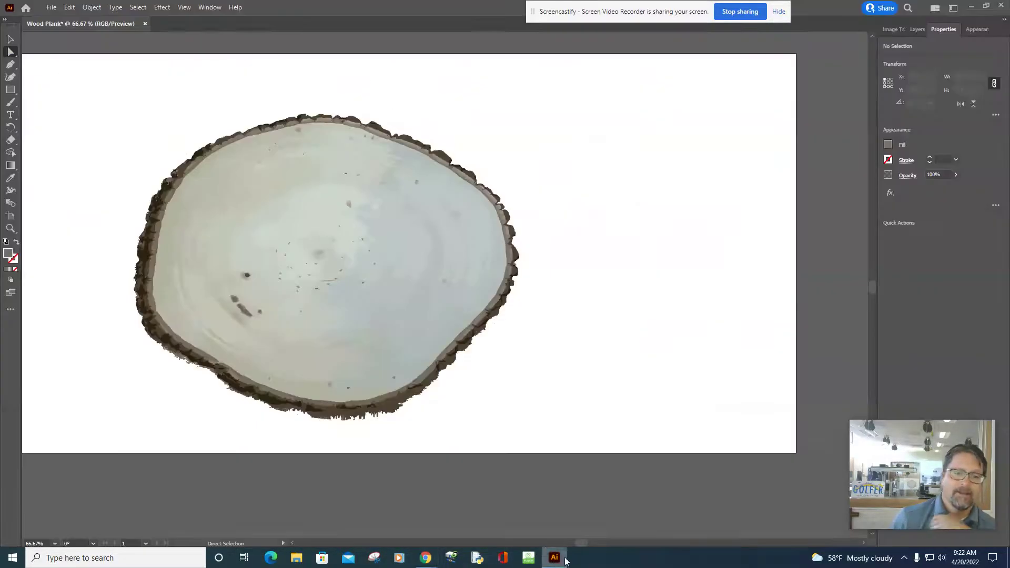
Select the whole traced slice to inspect its outline and bounding box for stray pieces, and deselect it
left_click(10, 39)
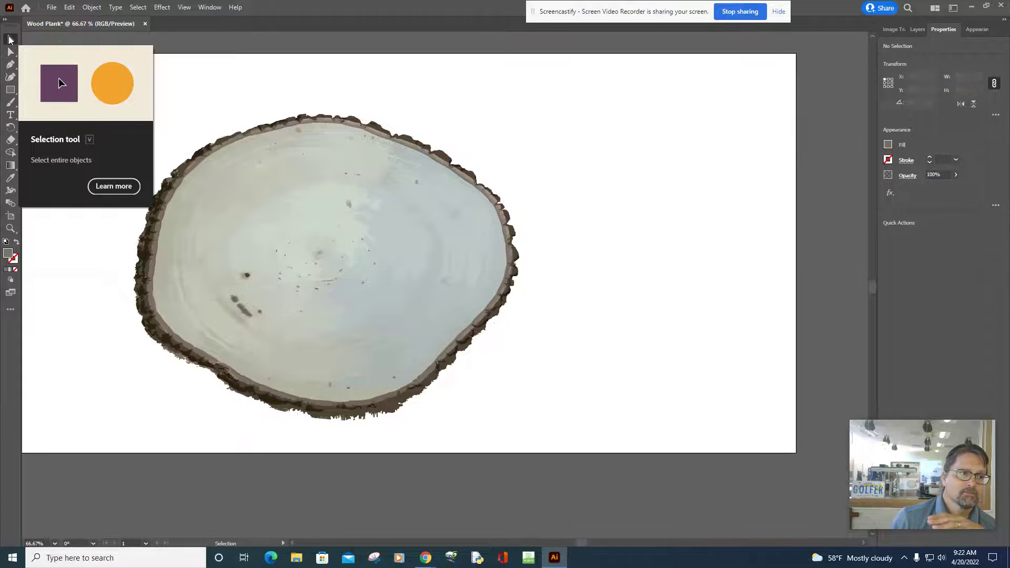
left_click(356, 184)
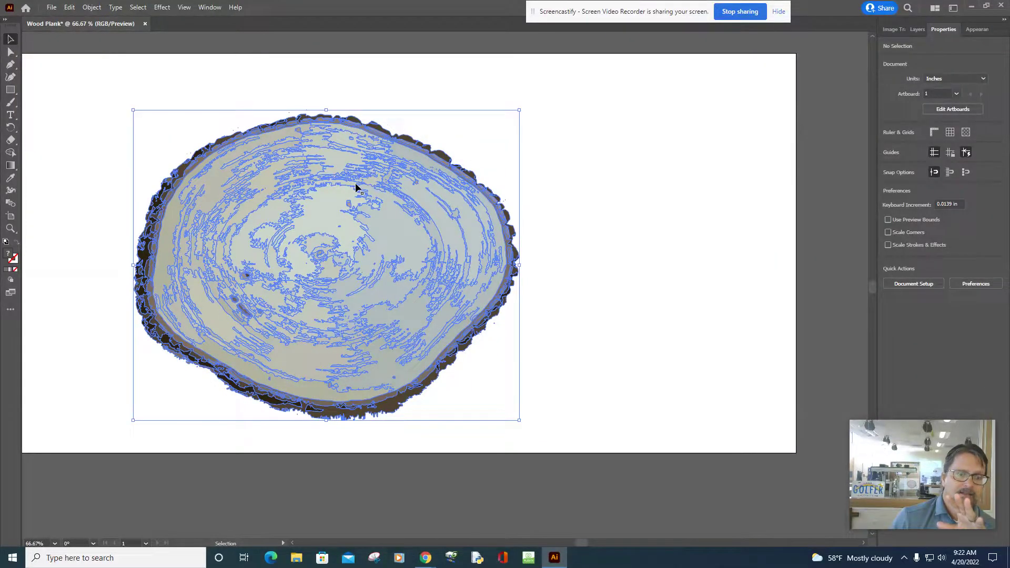
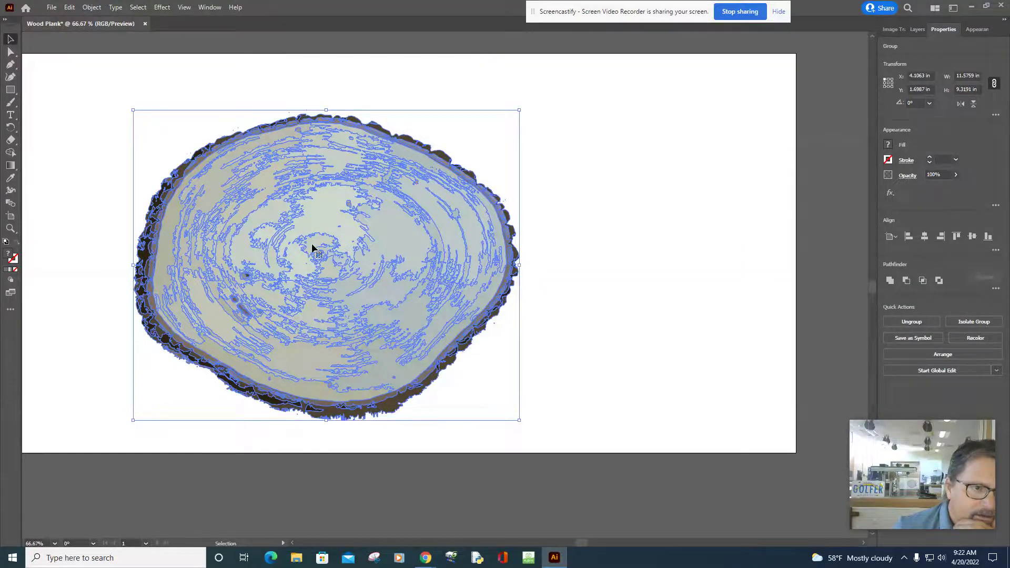
scroll(379, 212, "down", 1)
scroll(379, 212, "down", 2)
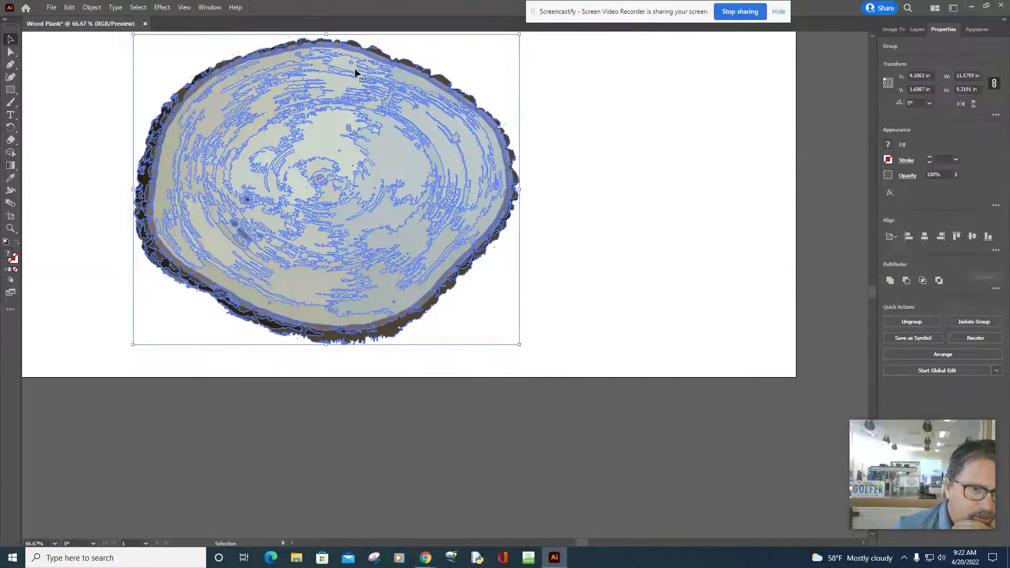
scroll(358, 98, "up", 2)
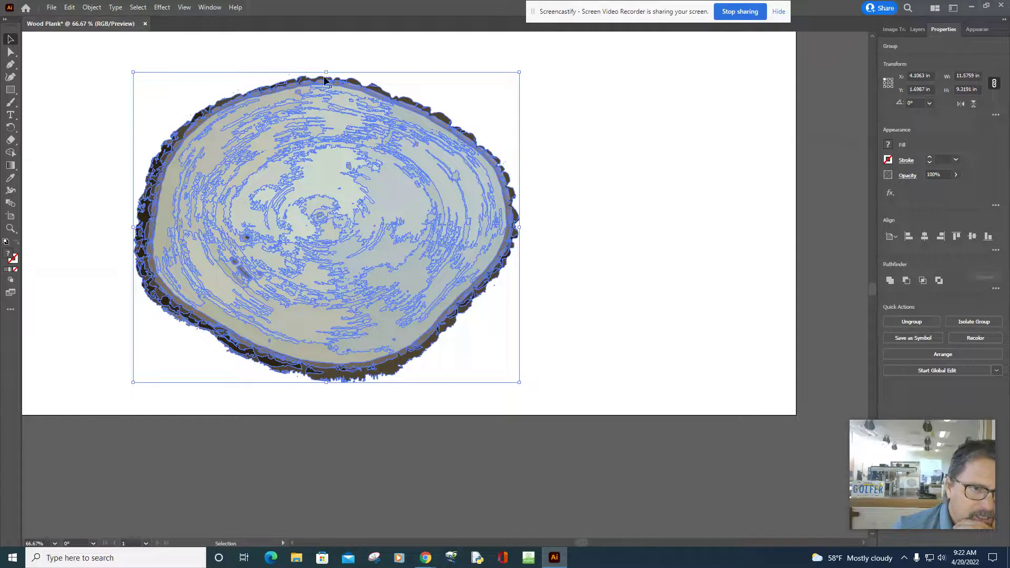
left_click(10, 52)
left_click(457, 85)
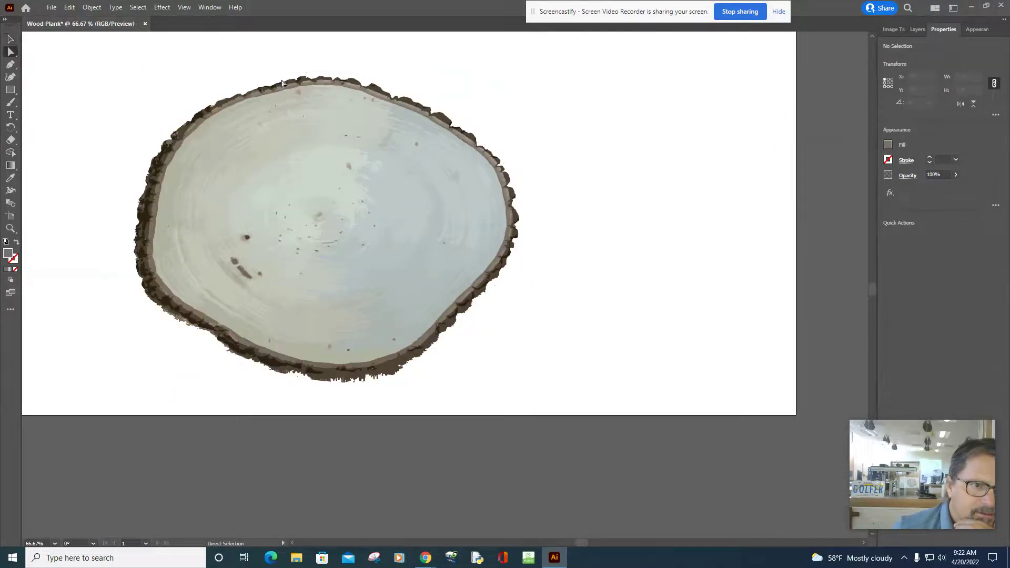
Zoom in to 200% and examine the area above the slice's upper bark edge for stray fragments
scroll(287, 86, "up", 2)
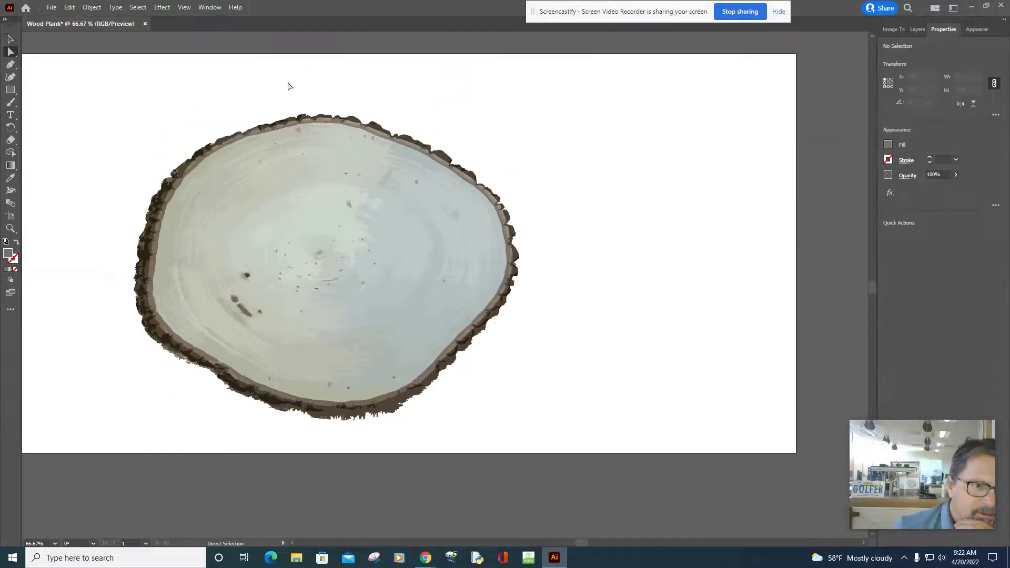
left_click(55, 544)
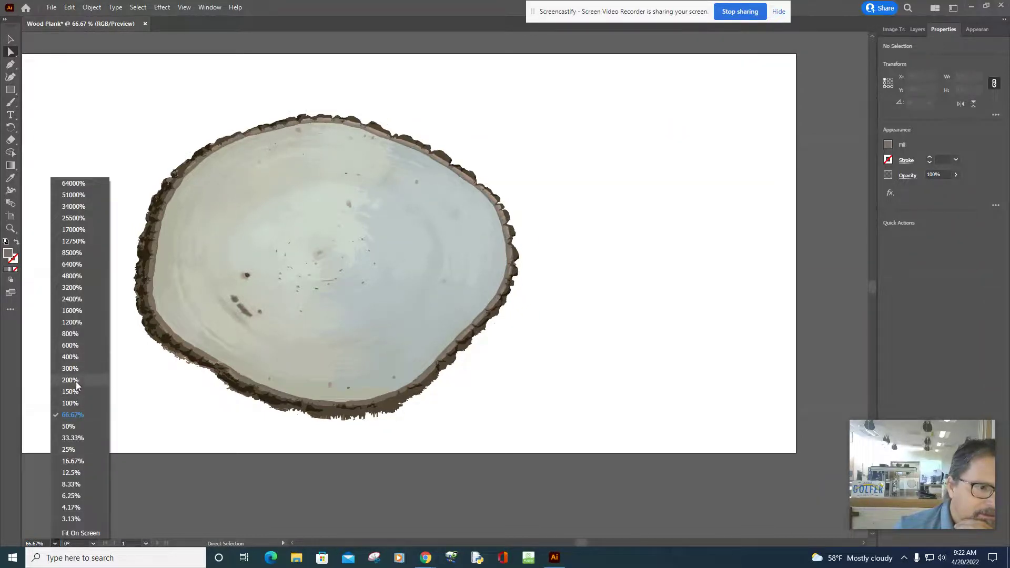
left_click(74, 380)
scroll(283, 186, "up", 10)
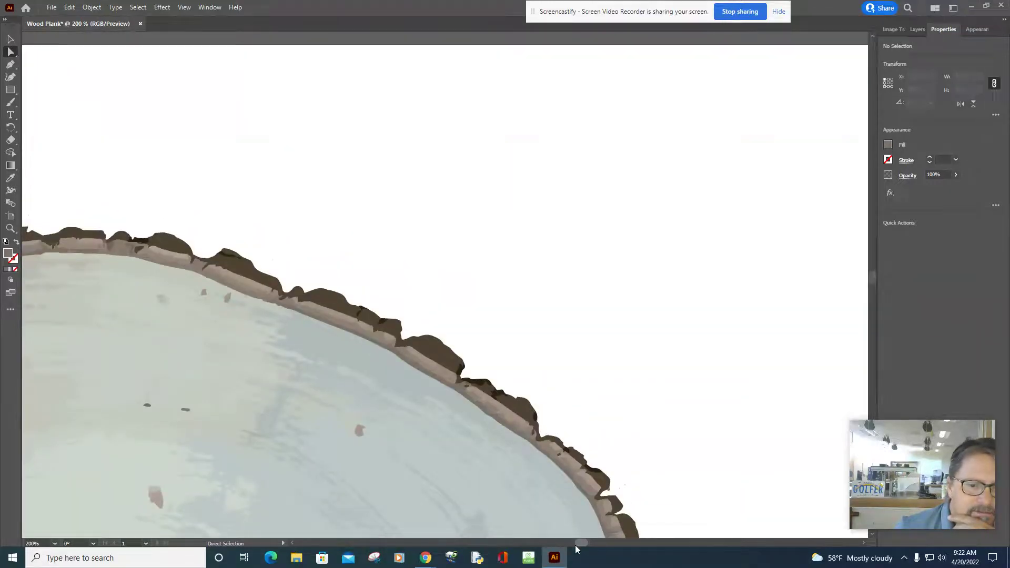
left_click_drag(576, 545, 563, 543)
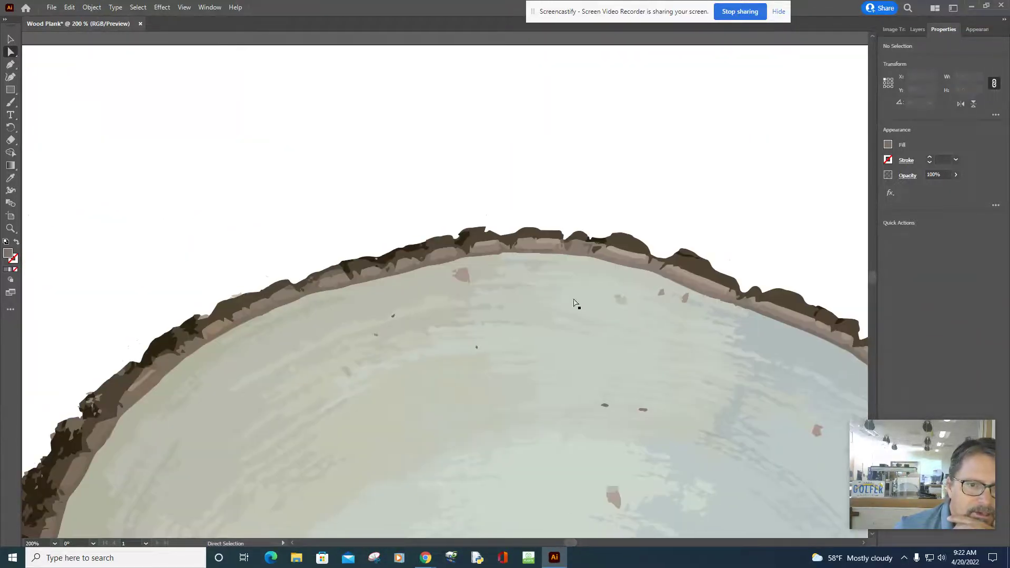
left_click_drag(352, 147, 687, 200)
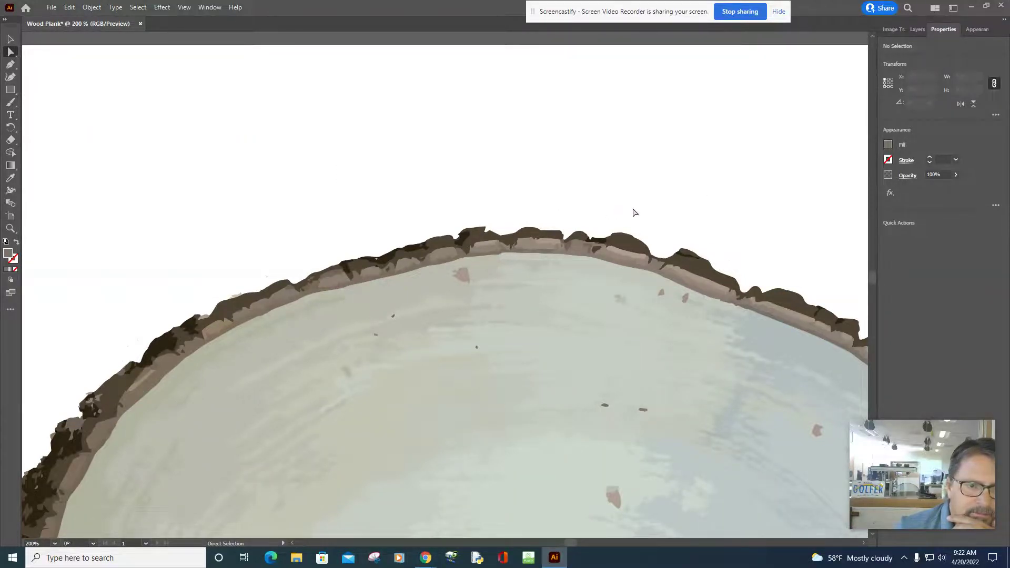
left_click(11, 39)
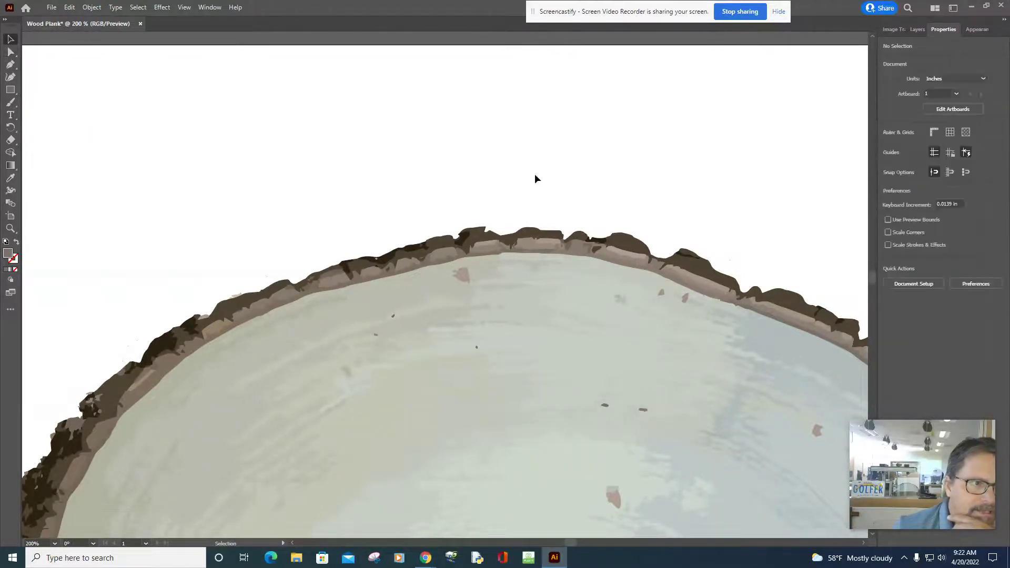
scroll(592, 155, "down", 3)
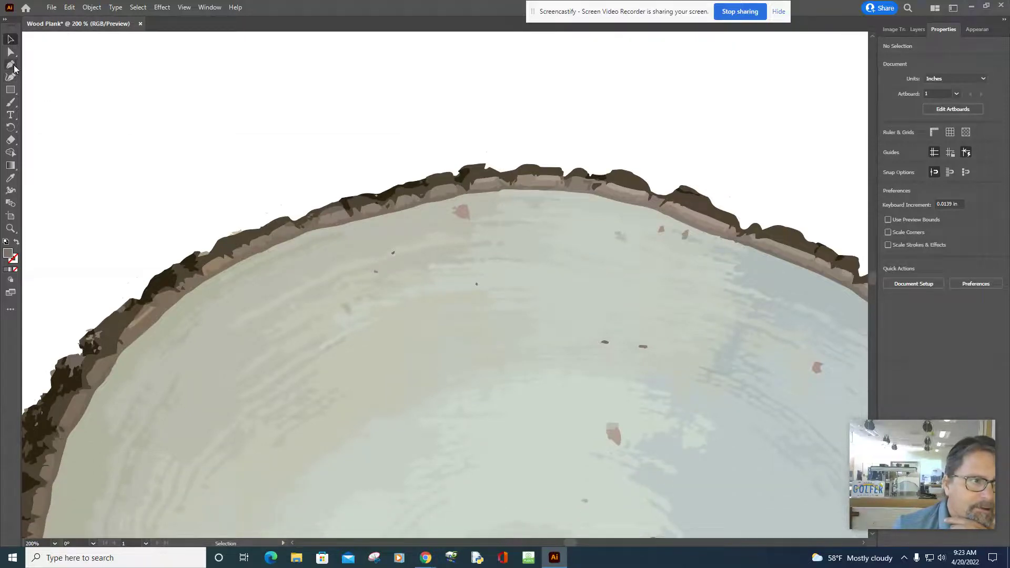
left_click(11, 52)
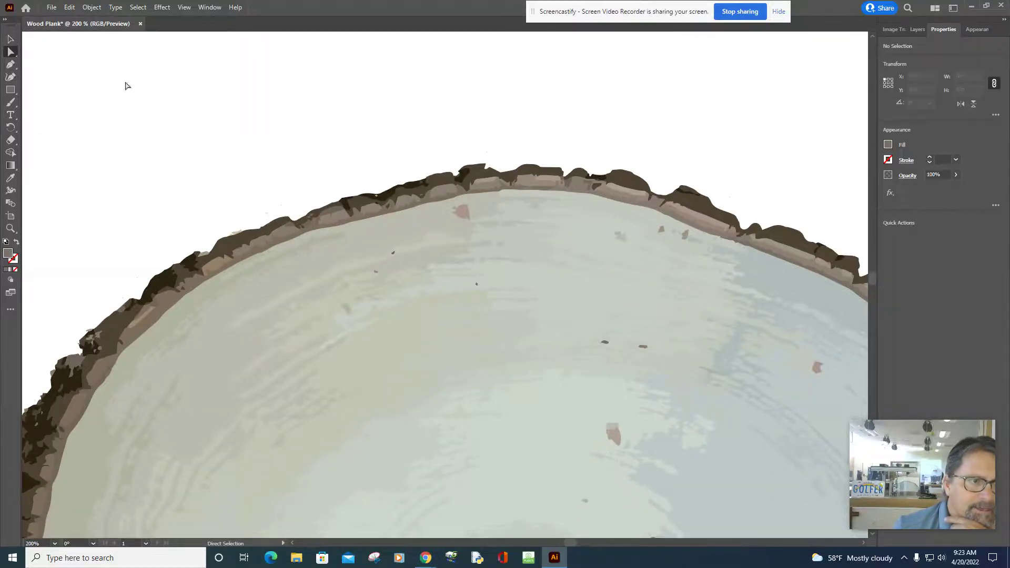
Zoom out to 66.67%, recheck the selected slice group's bounding box against the bark edge, and clear the selection
left_click(55, 543)
left_click(73, 414)
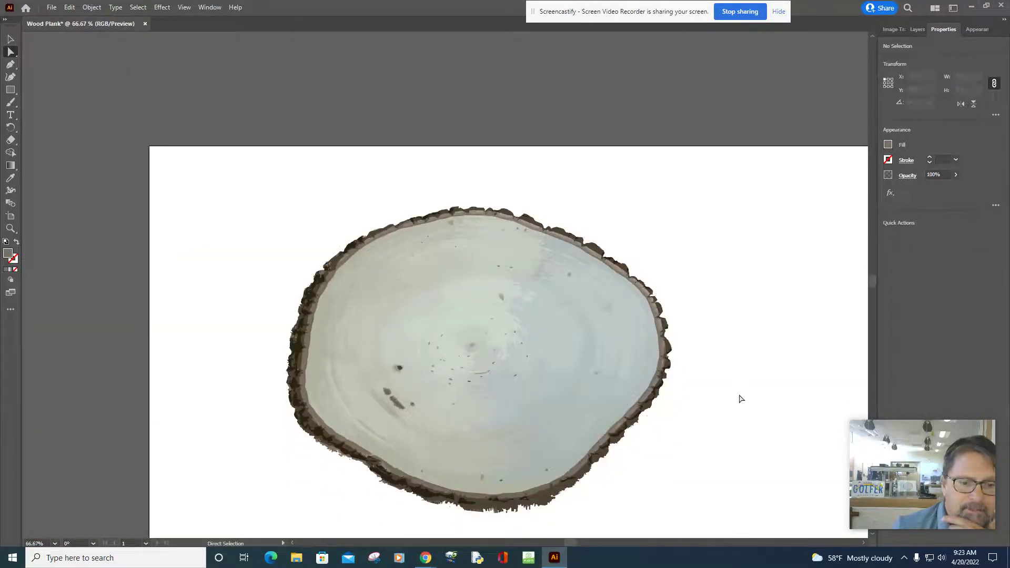
scroll(740, 398, "down", 1)
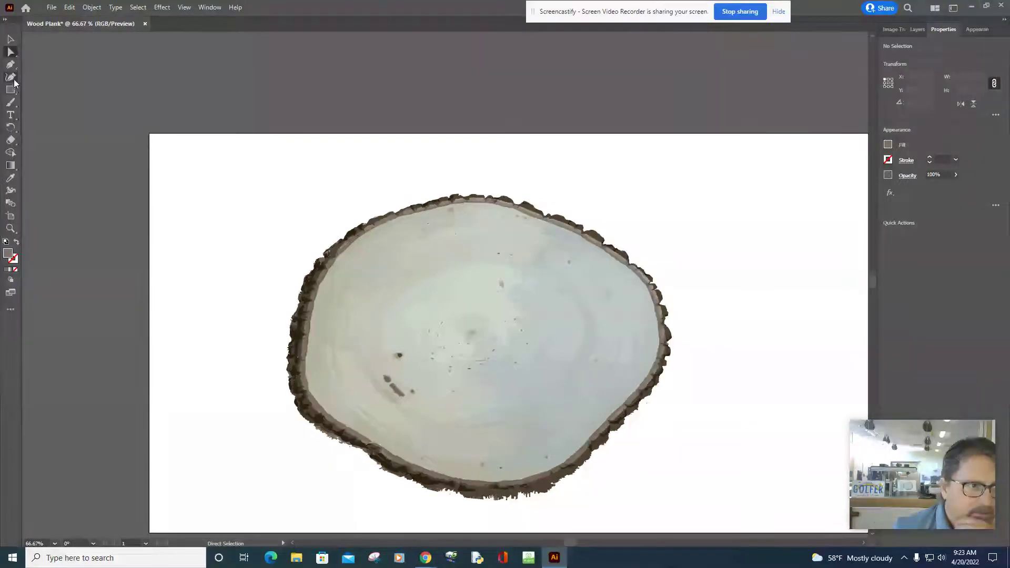
left_click(10, 39)
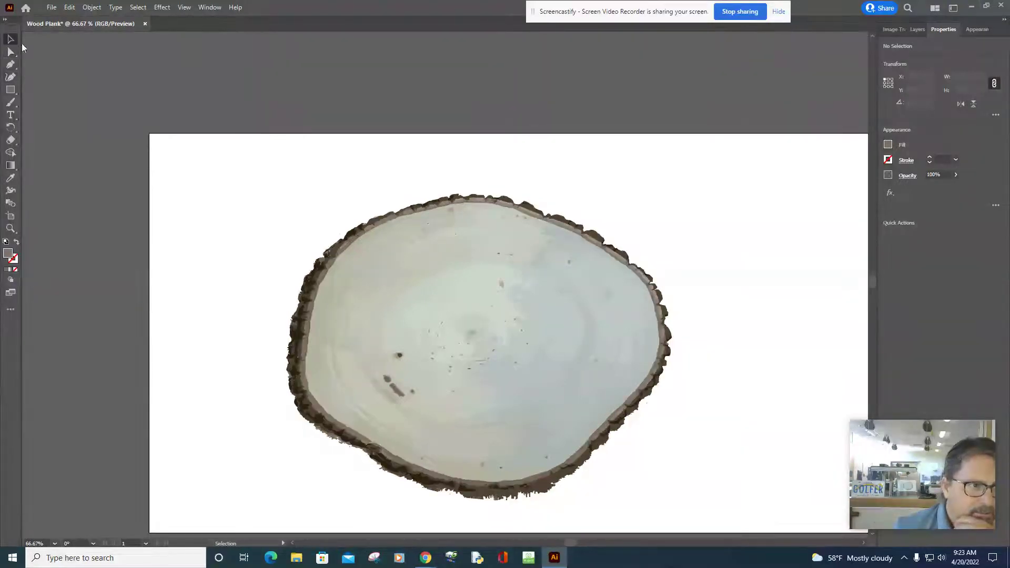
left_click(435, 277)
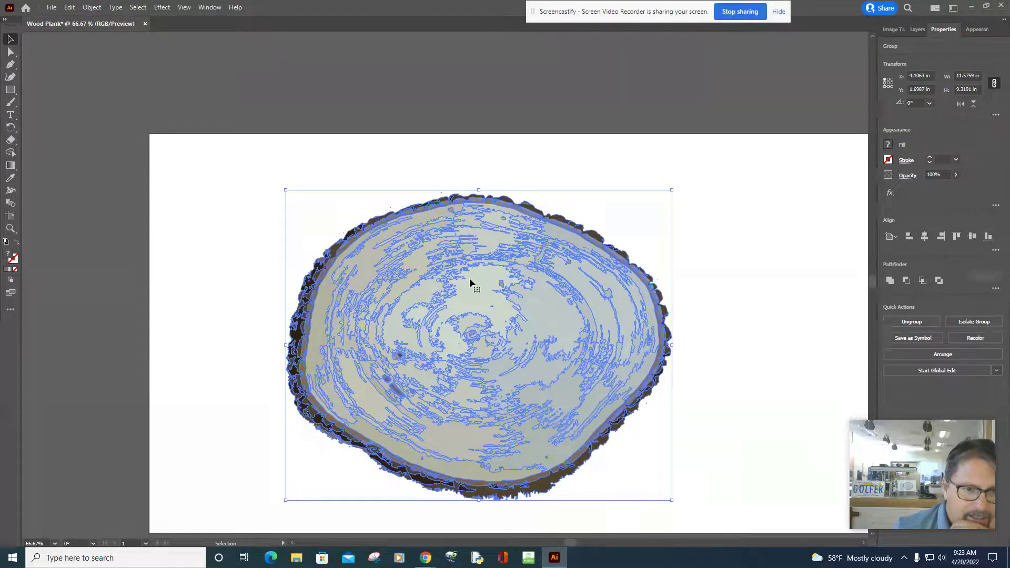
left_click(11, 52)
left_click(489, 175)
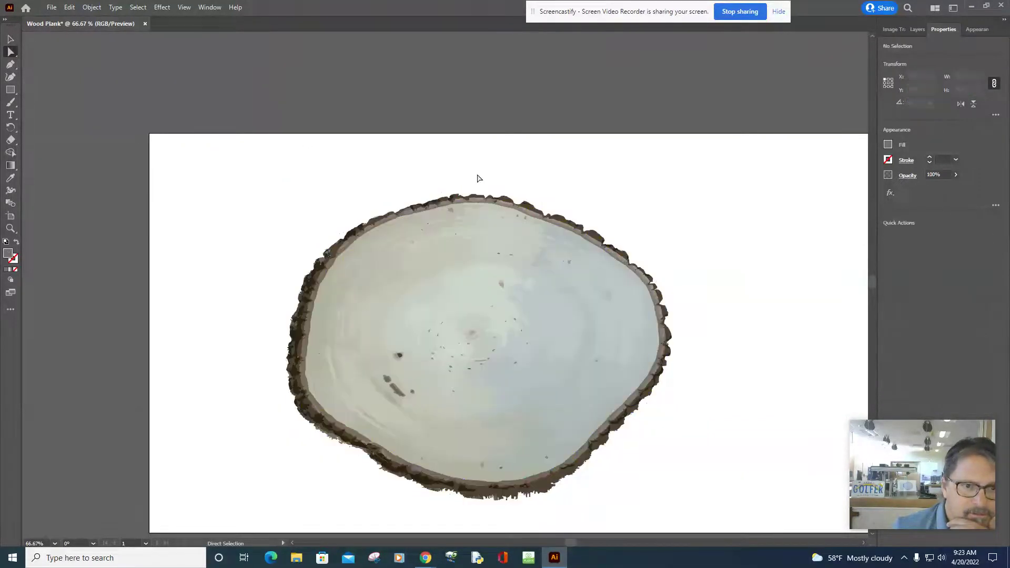
Probe the area just above the slice's upper bark edge for a stray fragment by picking its anchor points
left_click(476, 216)
left_click(441, 190)
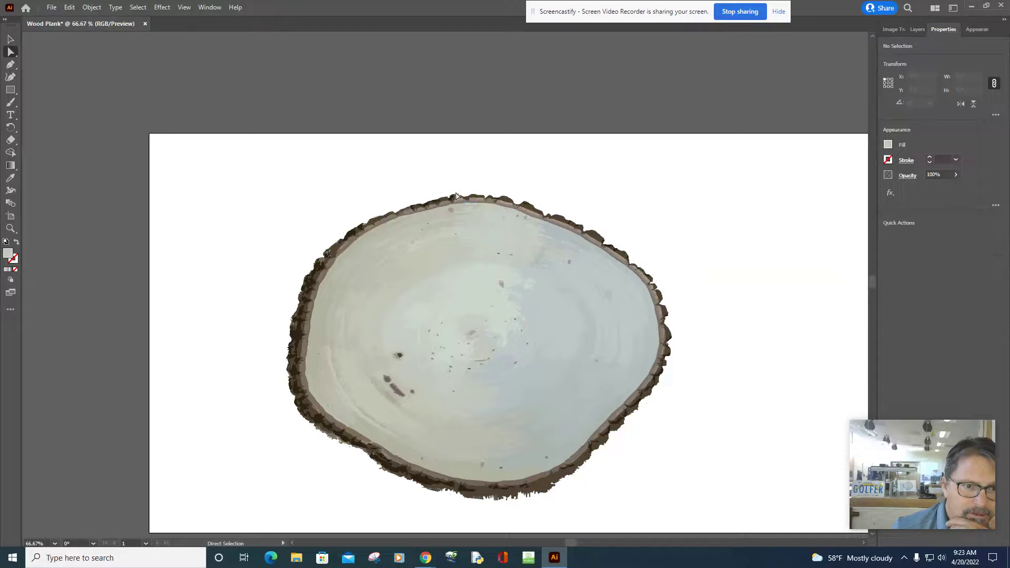
left_click(472, 191)
left_click(11, 40)
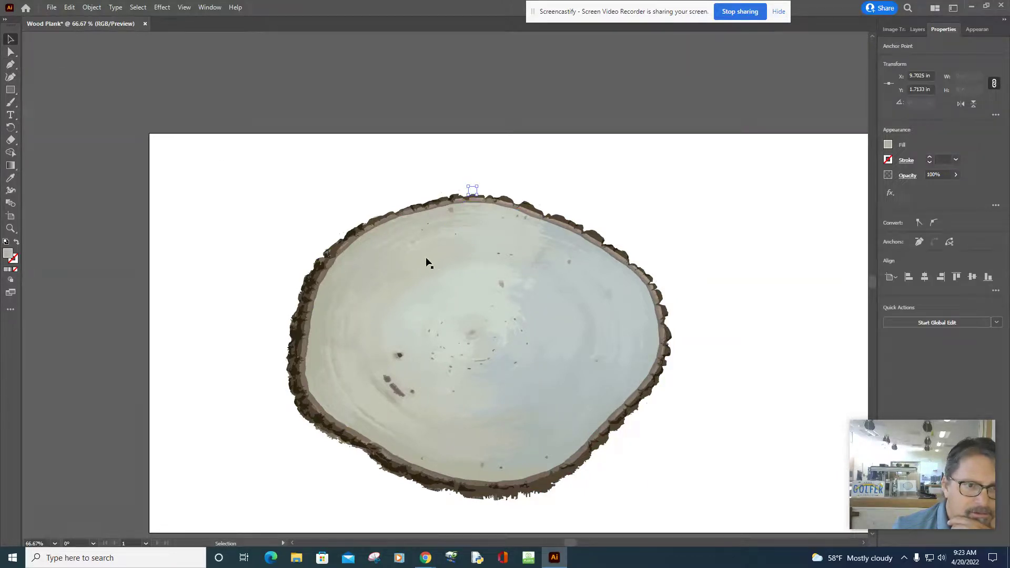
Select the whole slice group and compare its bounding box with the upper bark edge
left_click(419, 256)
left_click(431, 196)
left_click(450, 206)
left_click(437, 196)
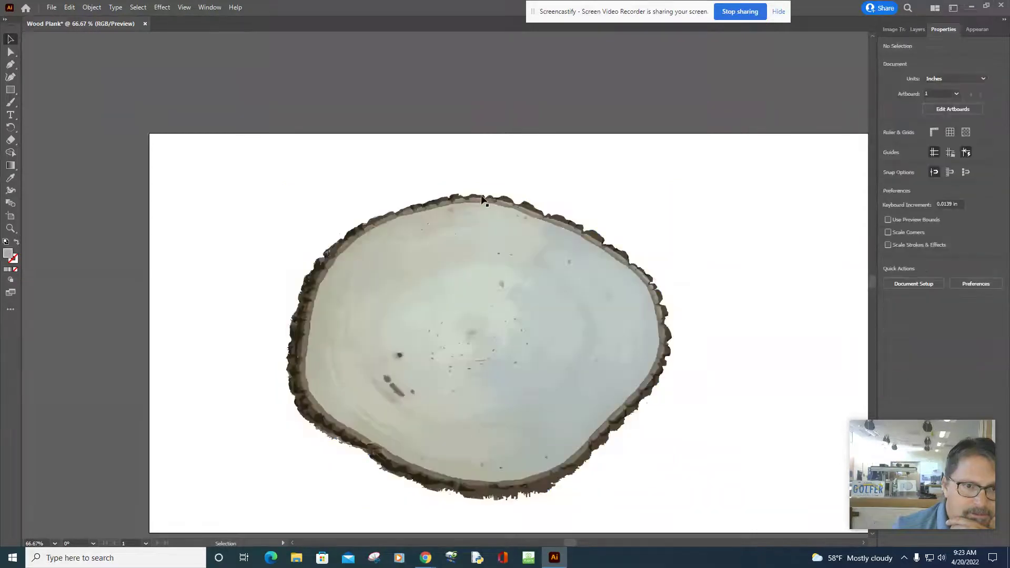
left_click(444, 208)
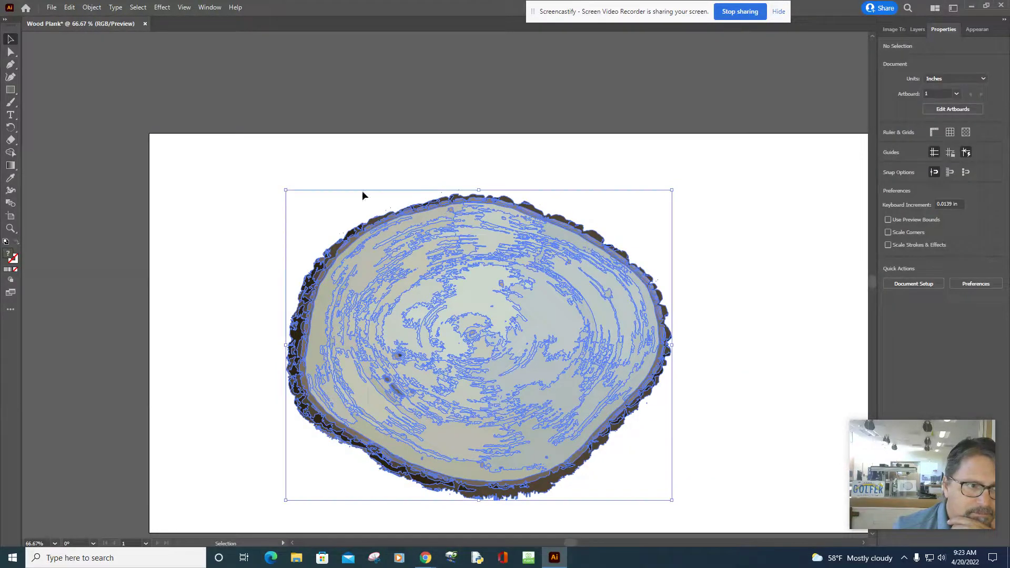
key("ctrl+h")
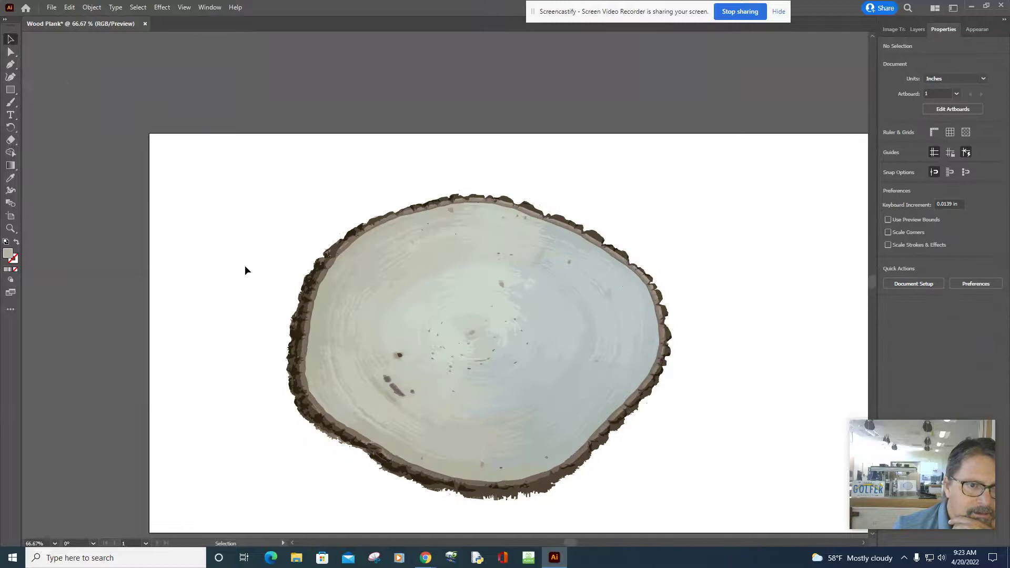
key("ctrl+h")
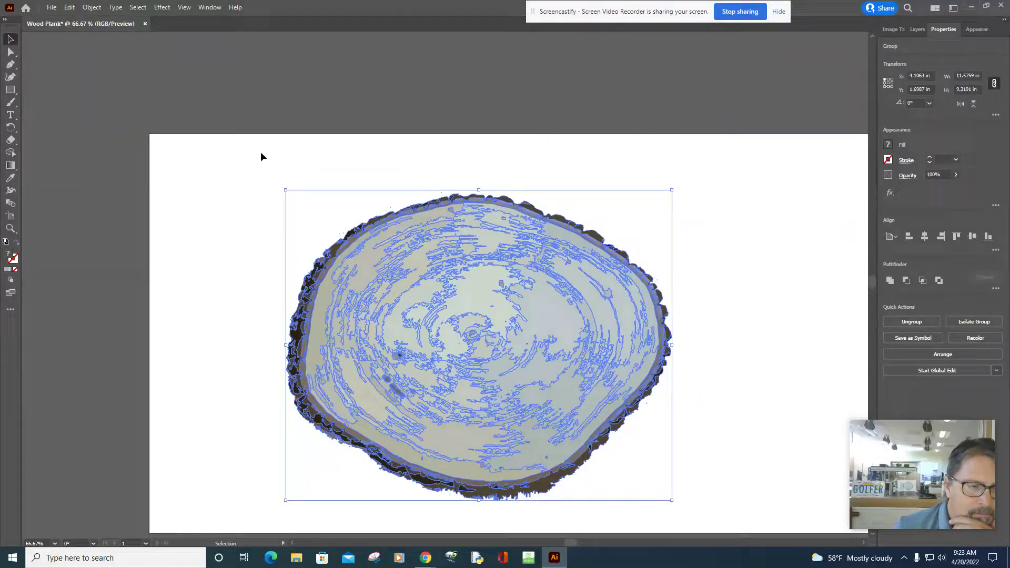
Delete the stray fragments sitting just above the slice's upper bark edge
left_click(10, 51)
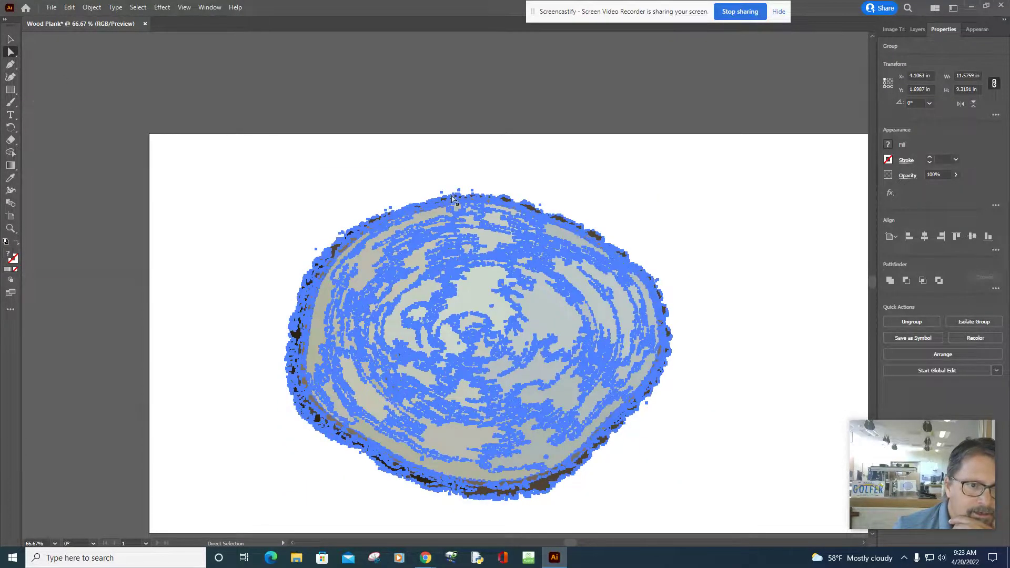
left_click(442, 194)
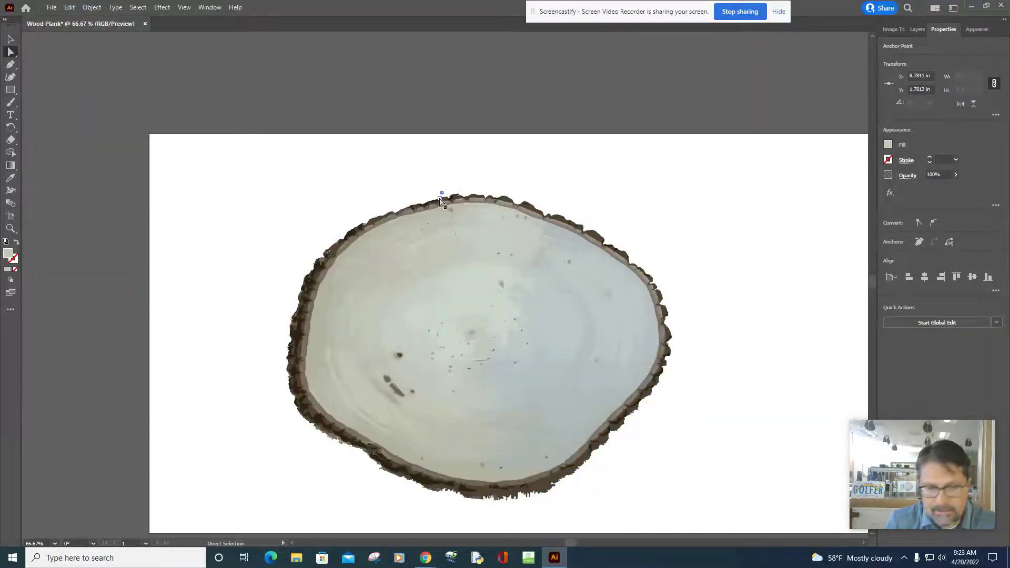
left_click(442, 197)
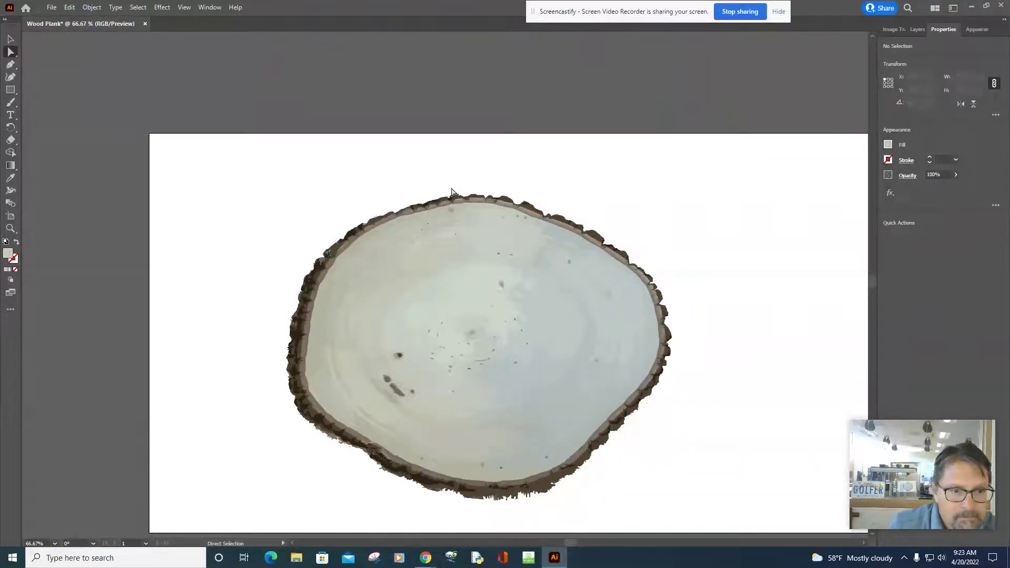
left_click_drag(437, 180, 521, 198)
left_click(521, 199)
left_click_drag(409, 176, 577, 203)
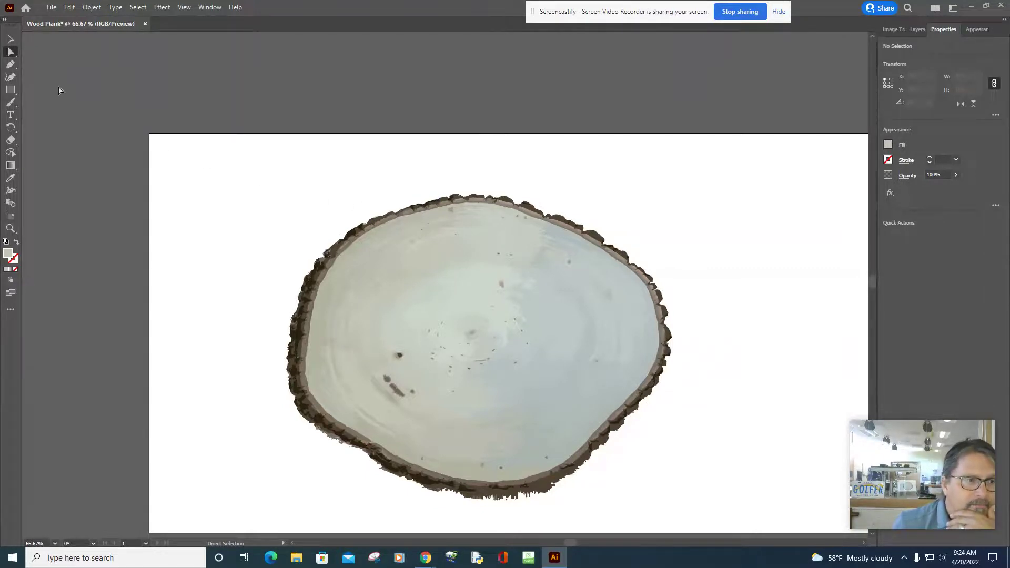
Reselect the slice group to check that its bounding box fits the upper bark, and clear the selection
left_click(518, 297)
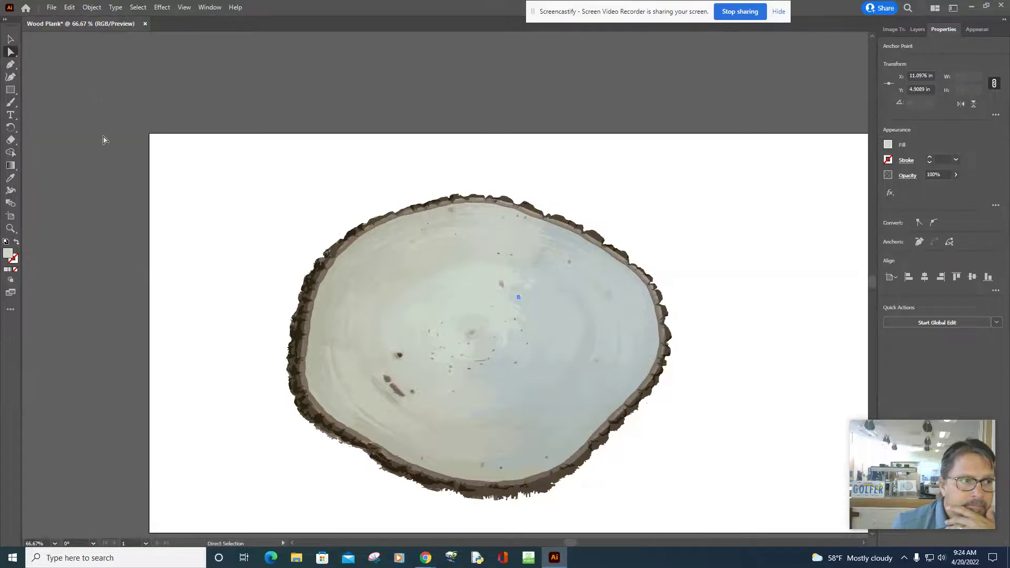
left_click(10, 39)
left_click(369, 227)
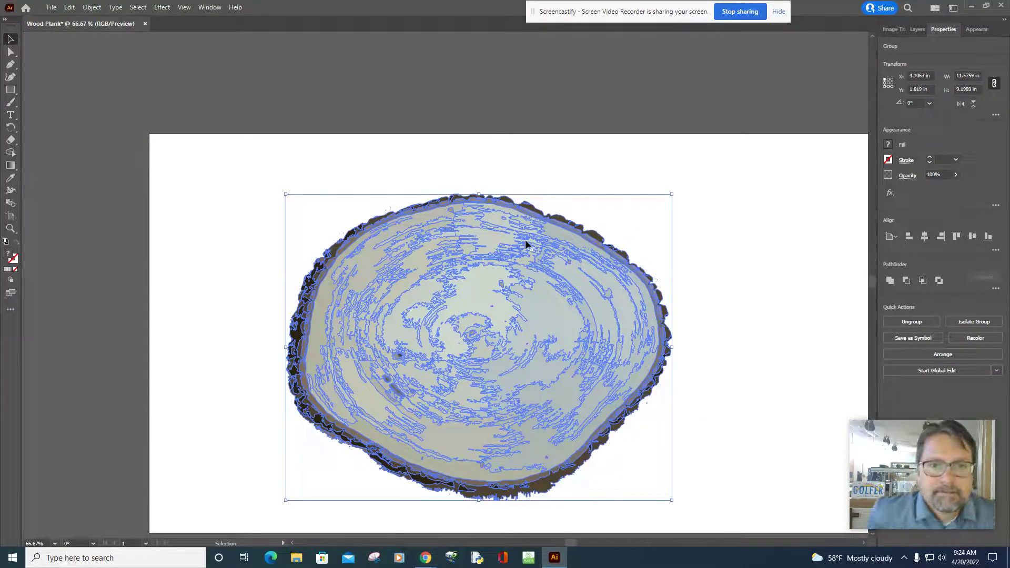
left_click(489, 169)
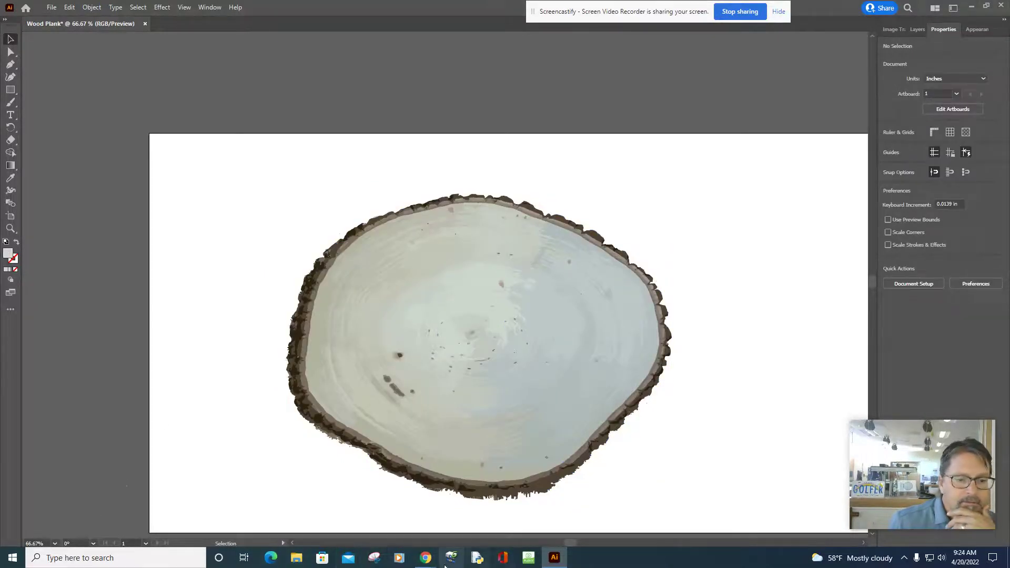
mouse_move(425, 558)
left_click(363, 529)
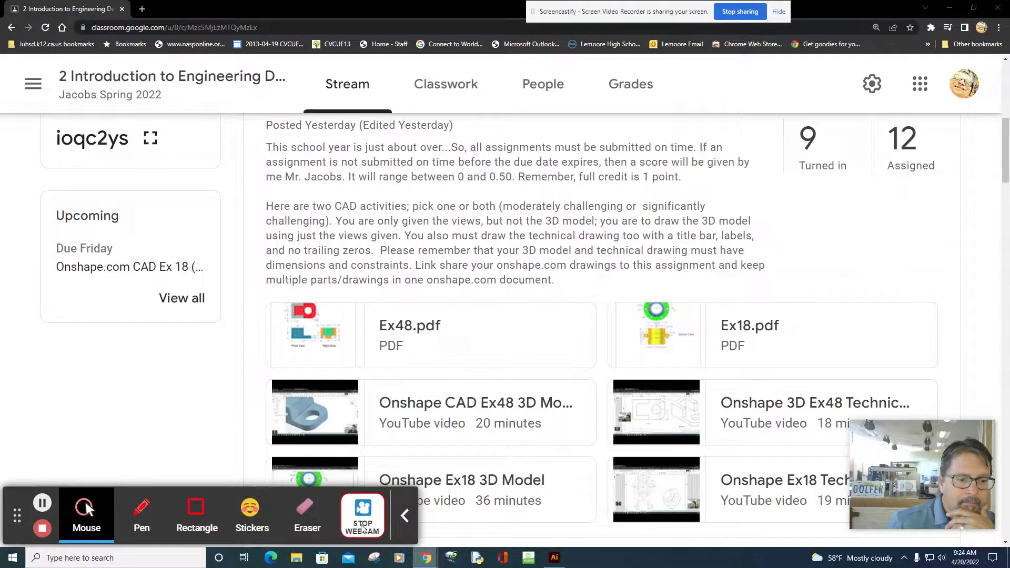
left_click(42, 504)
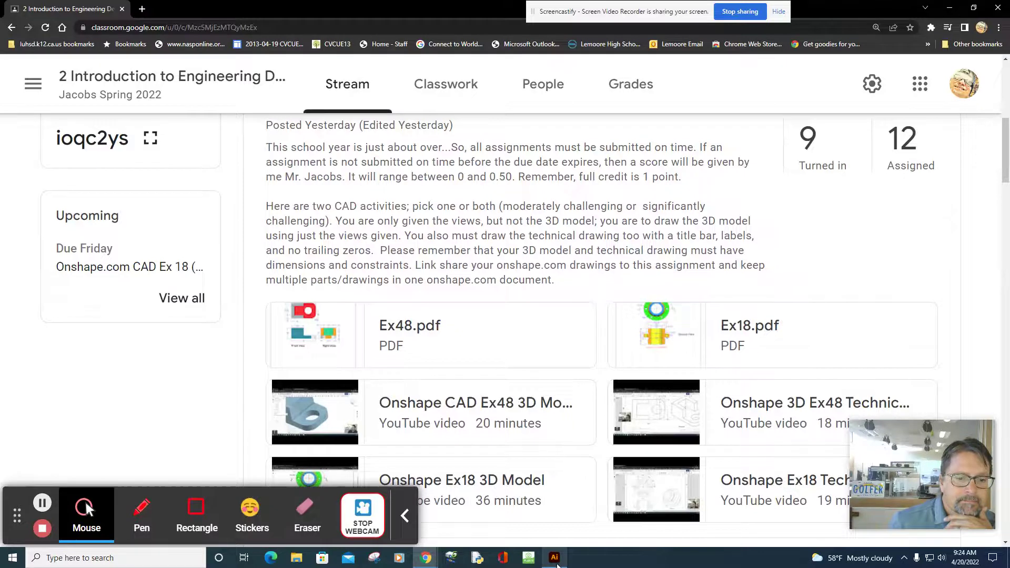
left_click(554, 558)
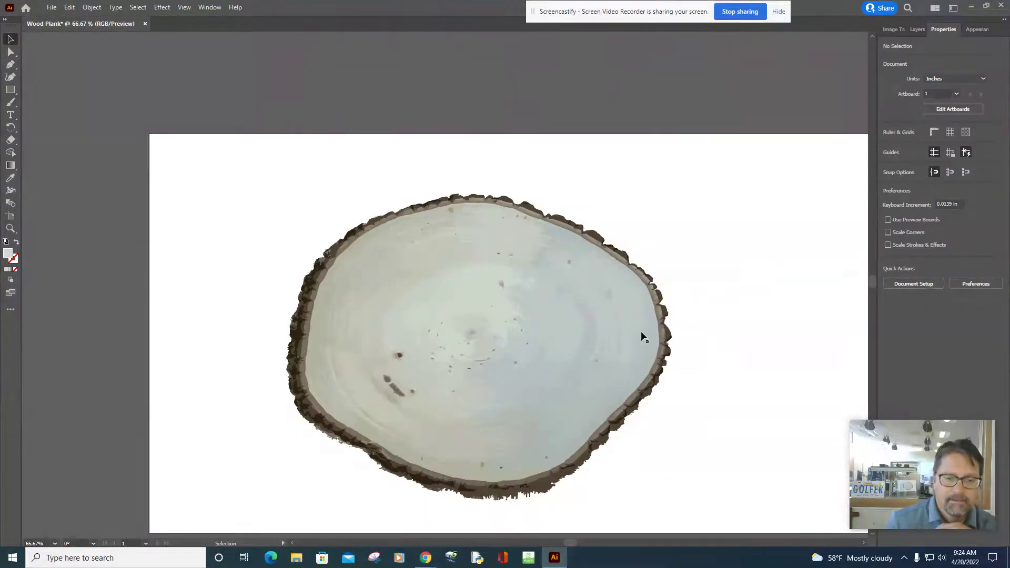
Select the wood slice group and set its height to 11.25 in with proportions linked
left_click(557, 338)
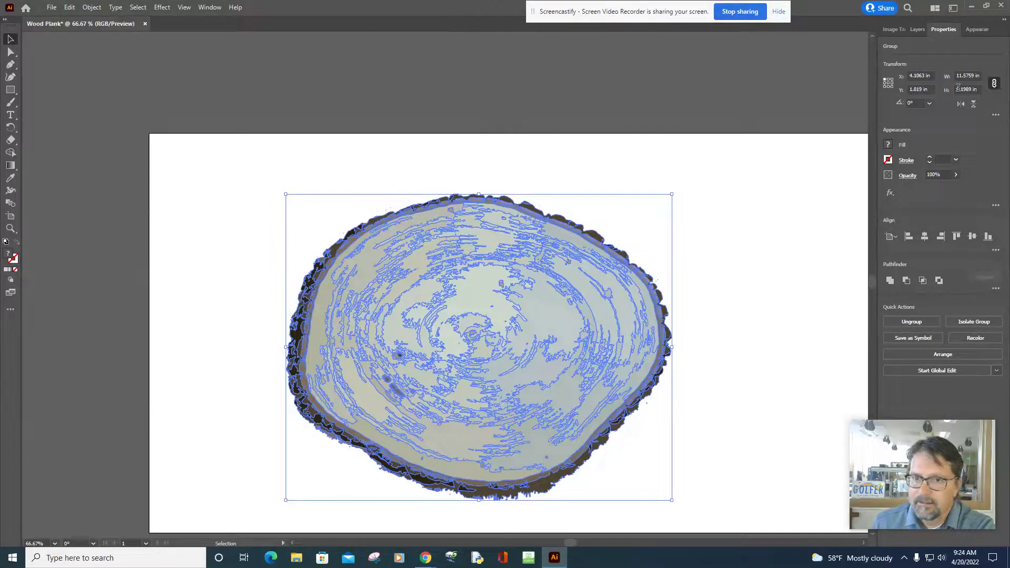
left_click(994, 83)
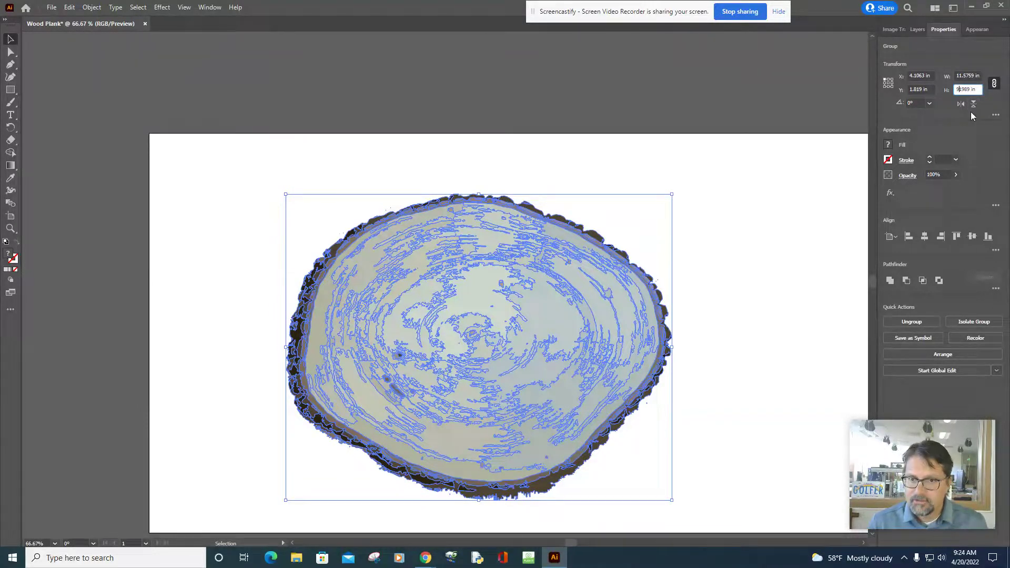
type("11.")
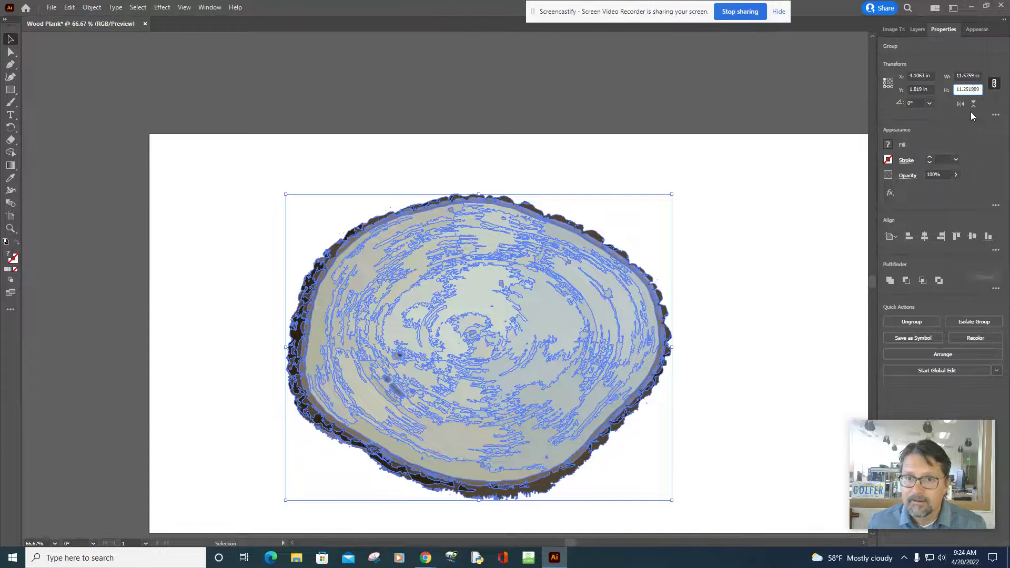
key("Left")
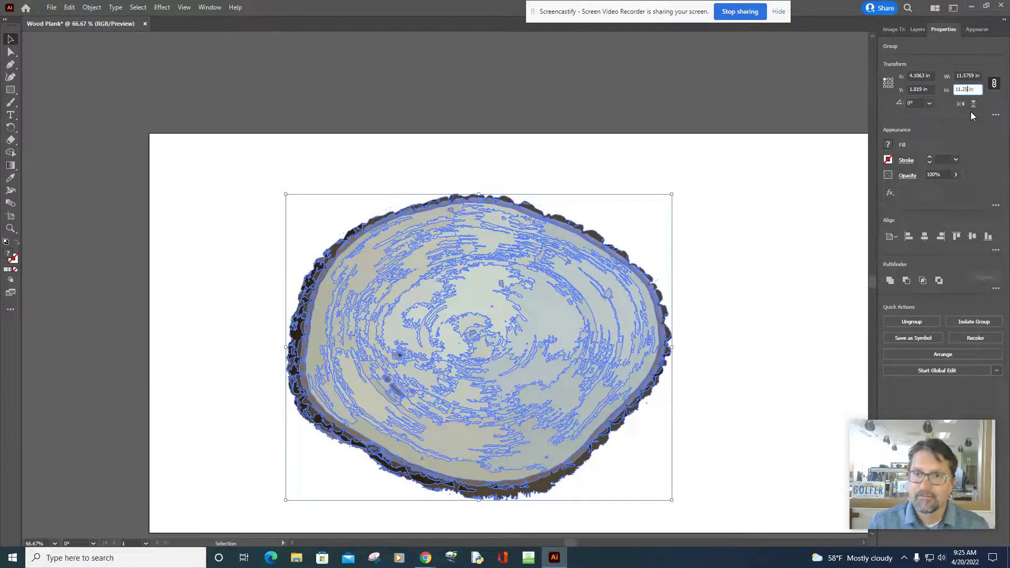
left_click(976, 74)
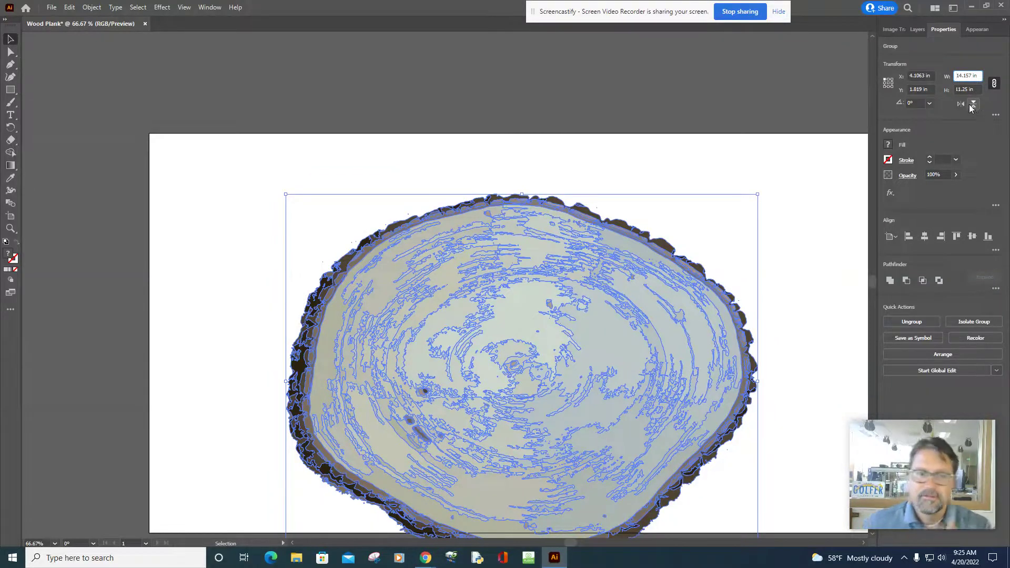
Set the slice group's width to 14.75 in with proportions linked
left_click(972, 76)
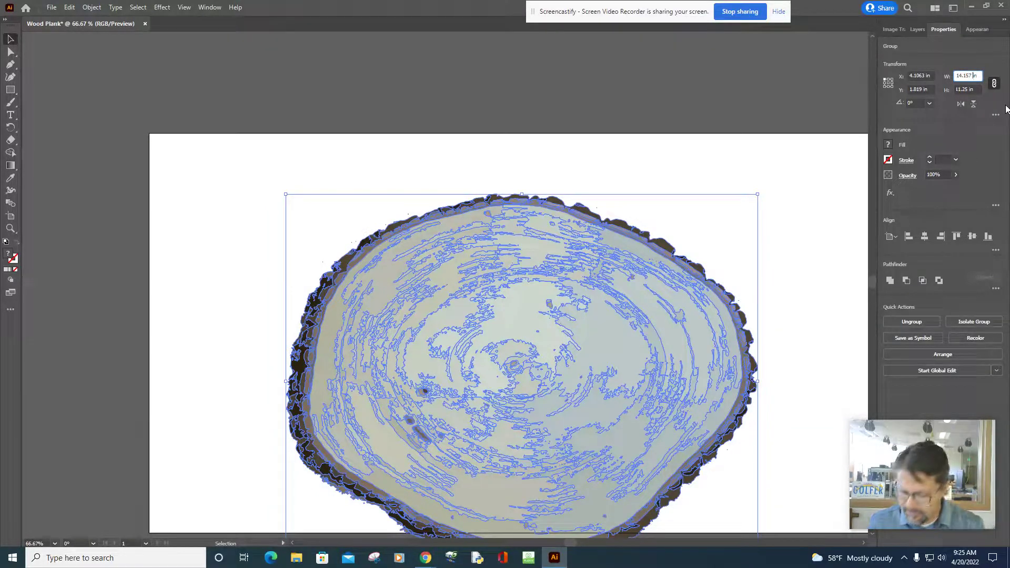
key("BackSpace")
key("BackSpace")
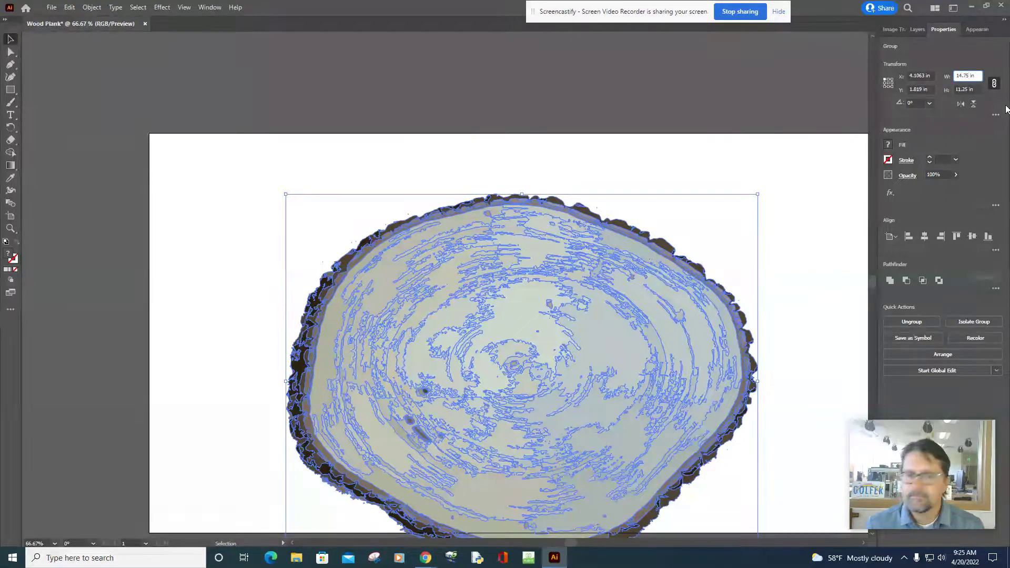
type("75")
key("Return")
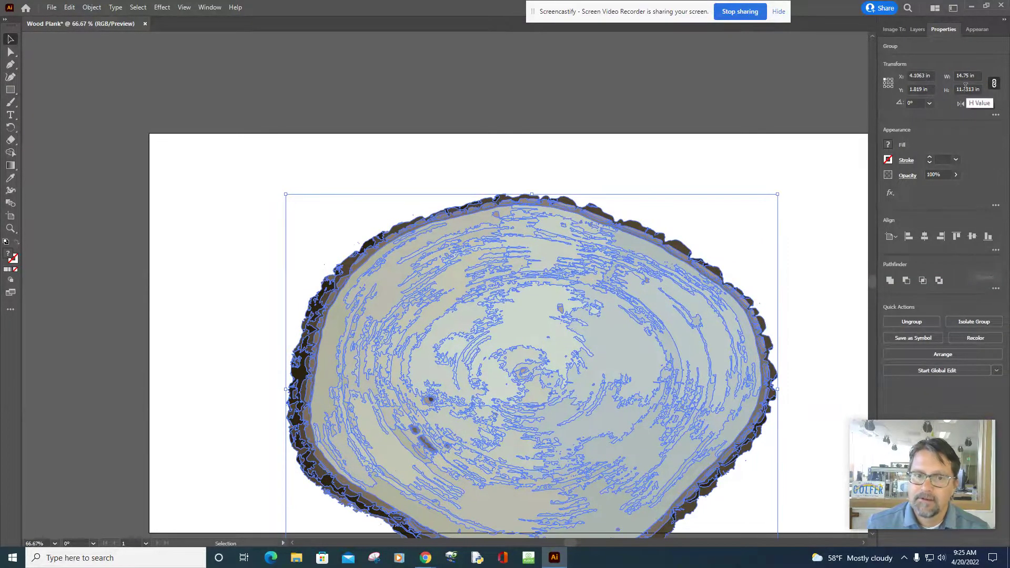
Set the slice group's X position to 0 in to align it with the artboard's left edge
scroll(762, 268, "down", 1)
scroll(786, 270, "down", 2)
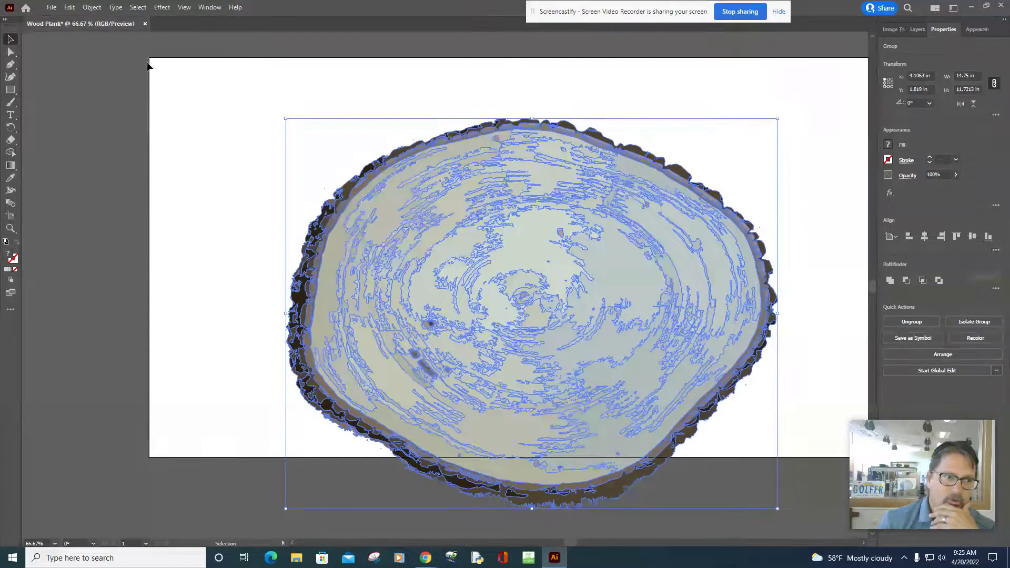
left_click(924, 77)
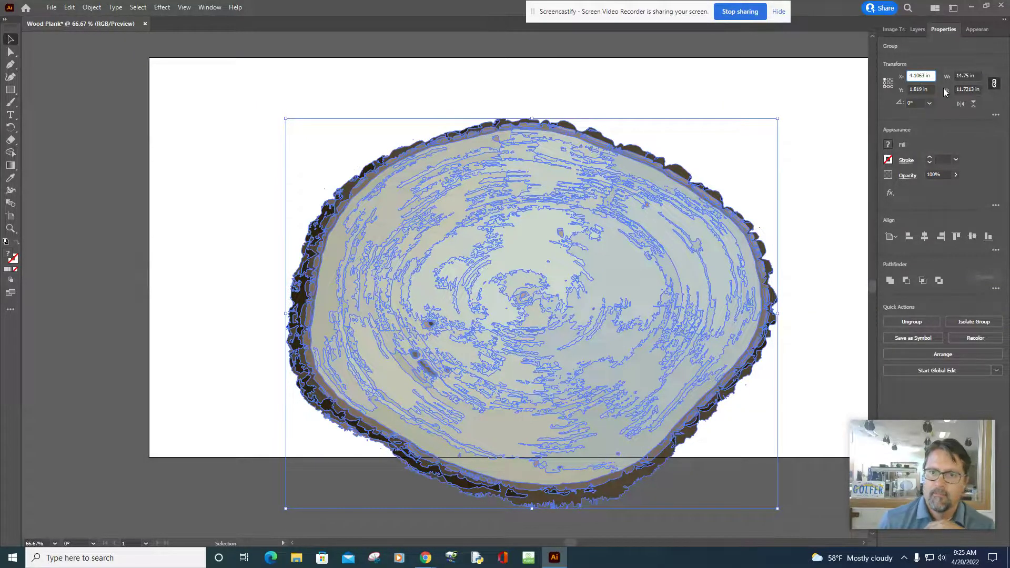
key("BackSpace")
key("BackSpace")
key("BackSpace")
key("BackSpace")
key("BackSpace")
key("BackSpace")
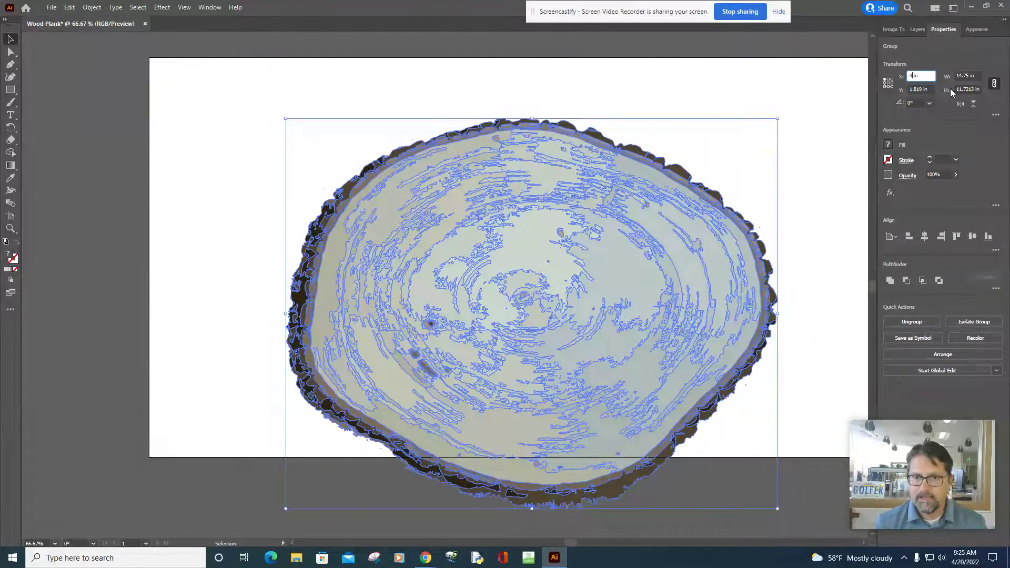
type("0")
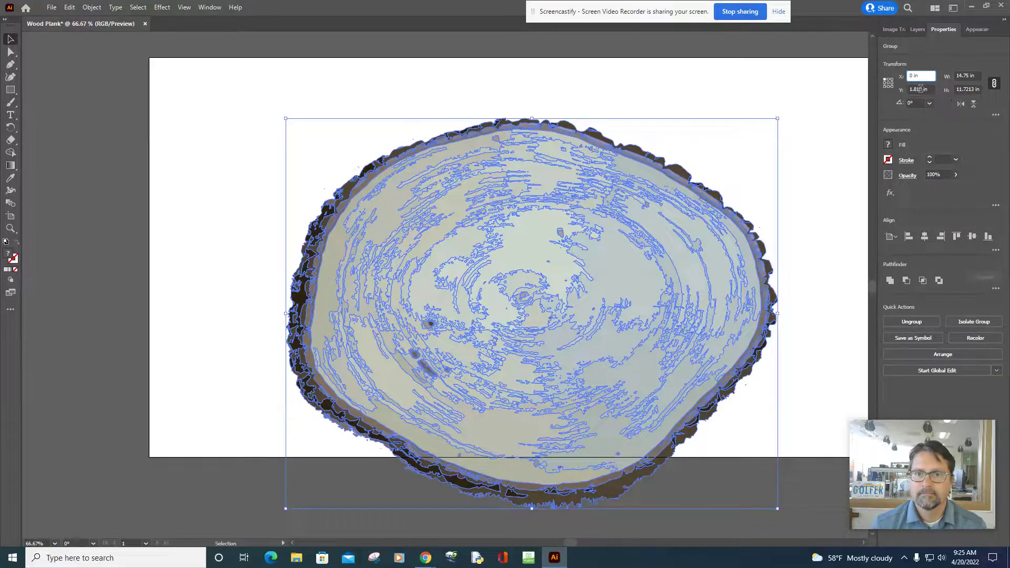
Set the slice group's Y position to 0 in to align it with the artboard's top edge, and deselect it
left_click(928, 89)
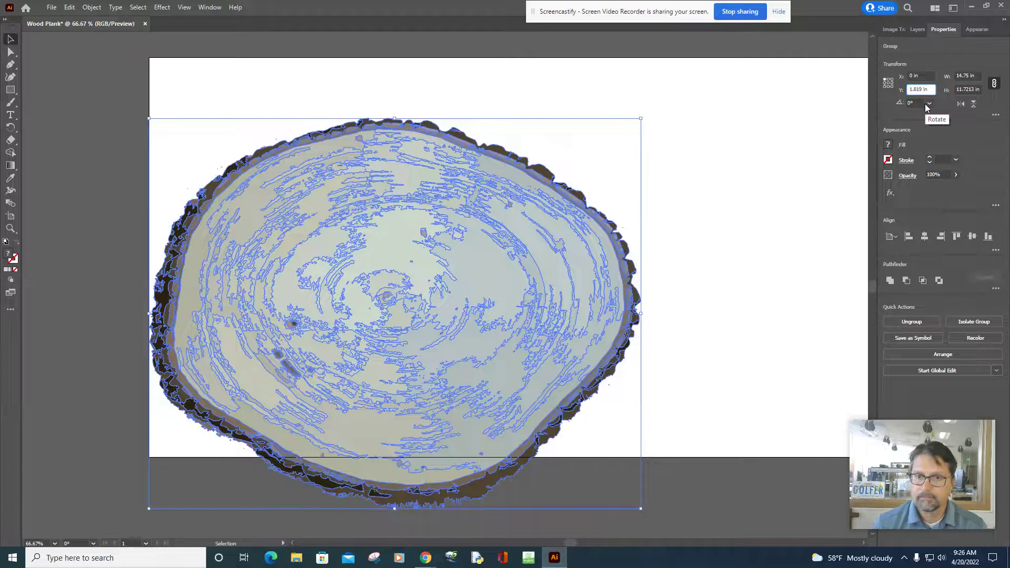
key("BackSpace")
key("BackSpace")
key("BackSpace")
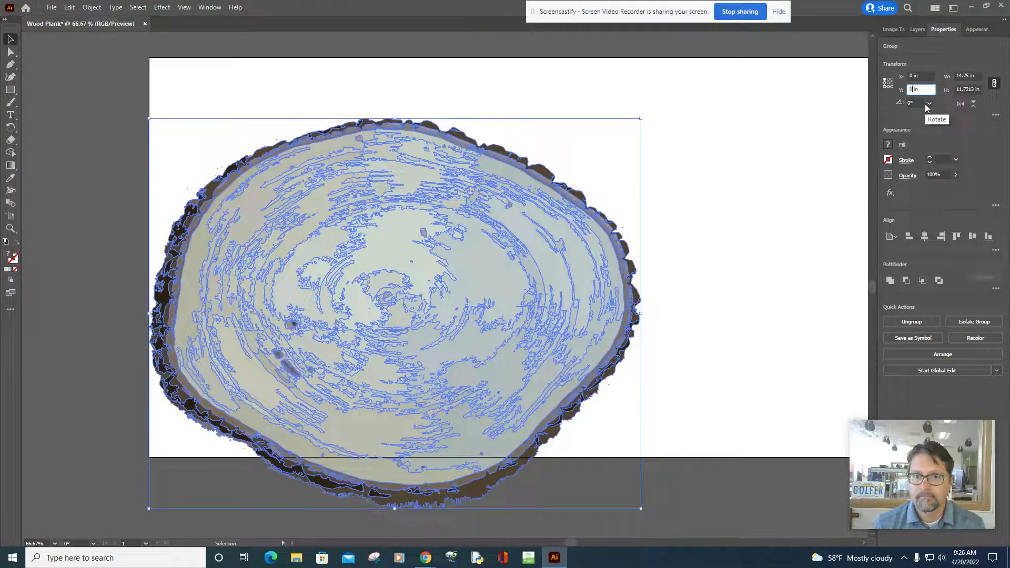
key("Return")
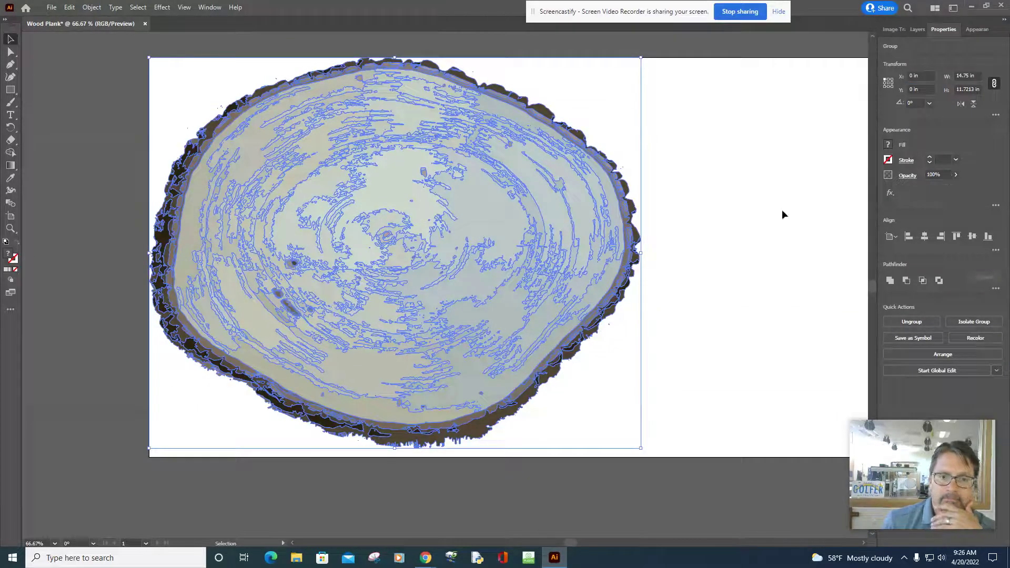
left_click(718, 488)
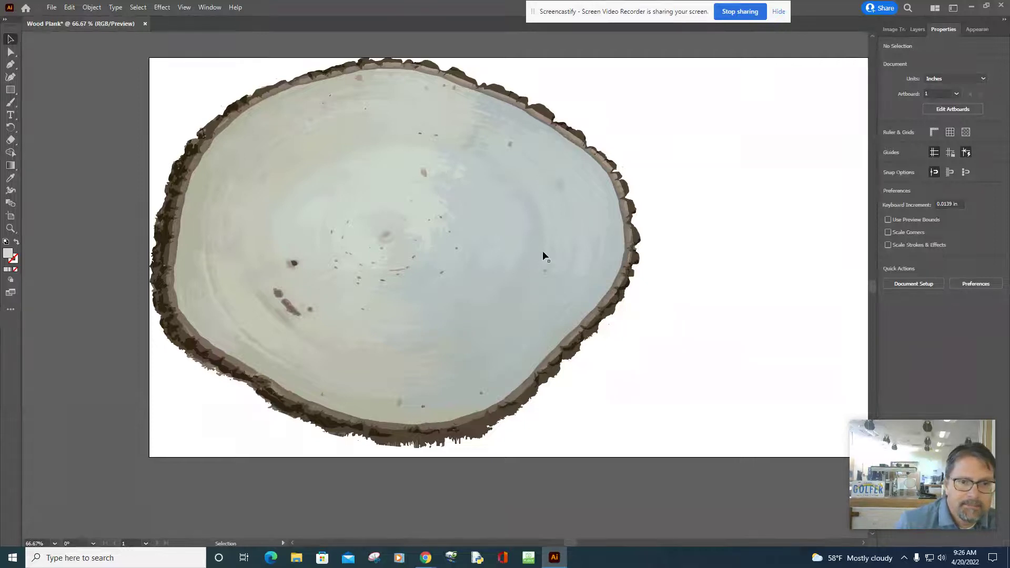
Save the document to Creative Cloud under the name Wood Plank
left_click(52, 8)
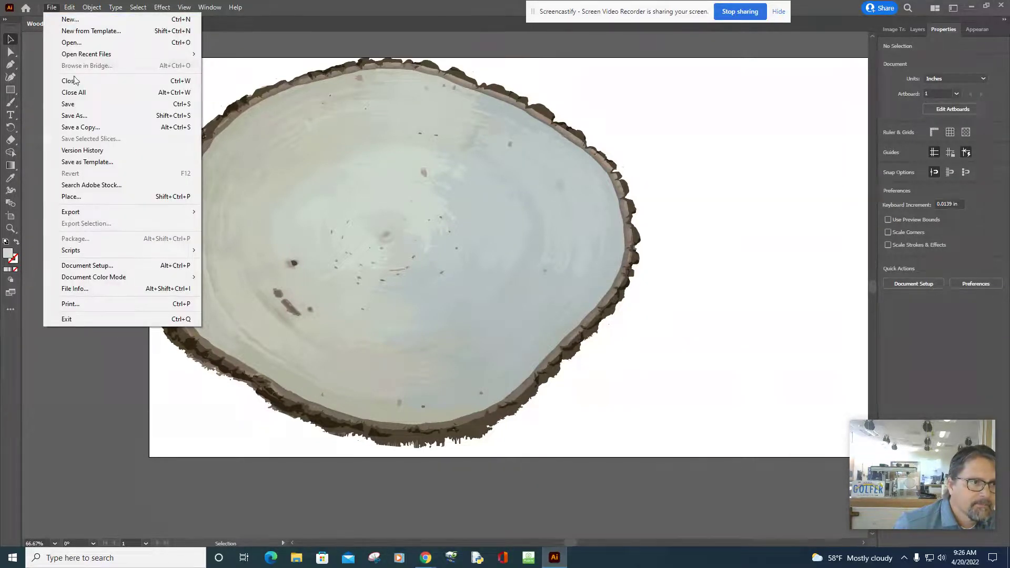
left_click(73, 103)
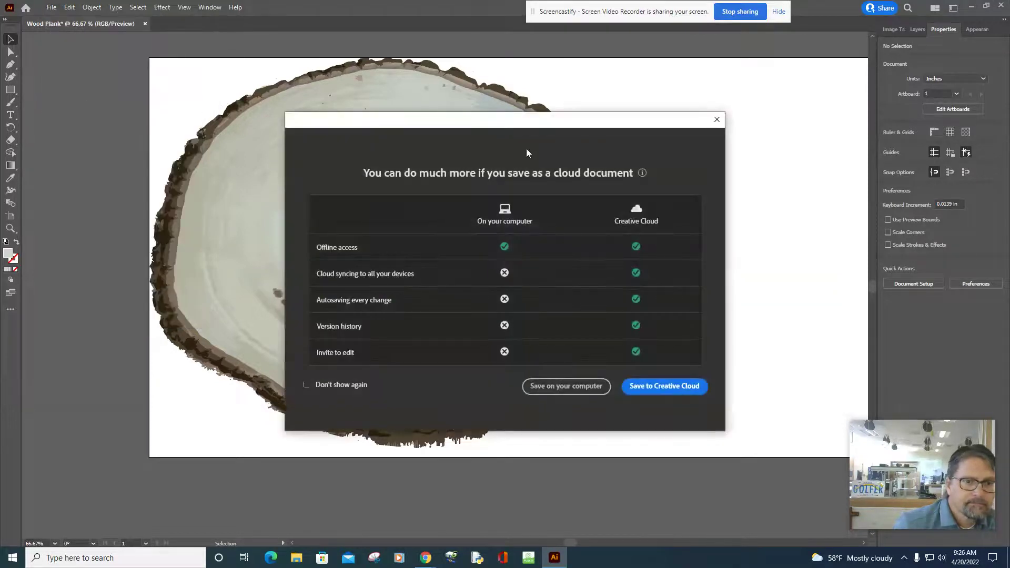
left_click(677, 391)
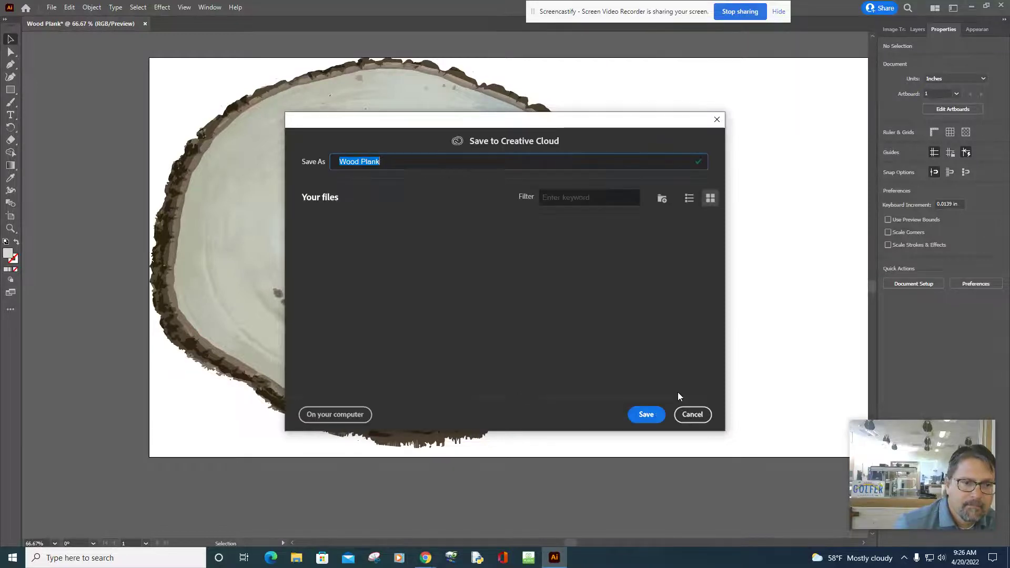
left_click(645, 415)
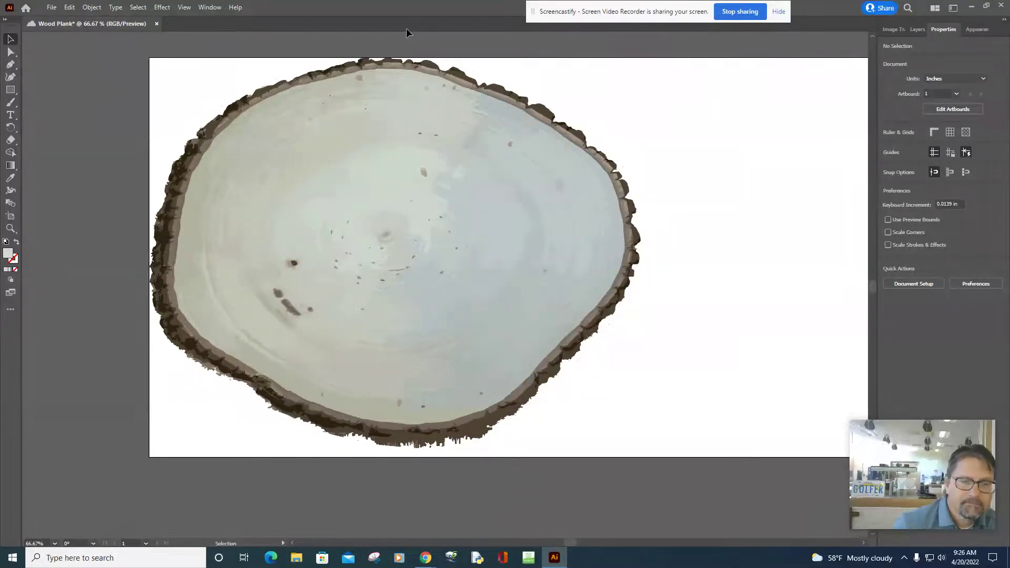
key("ctrl+s")
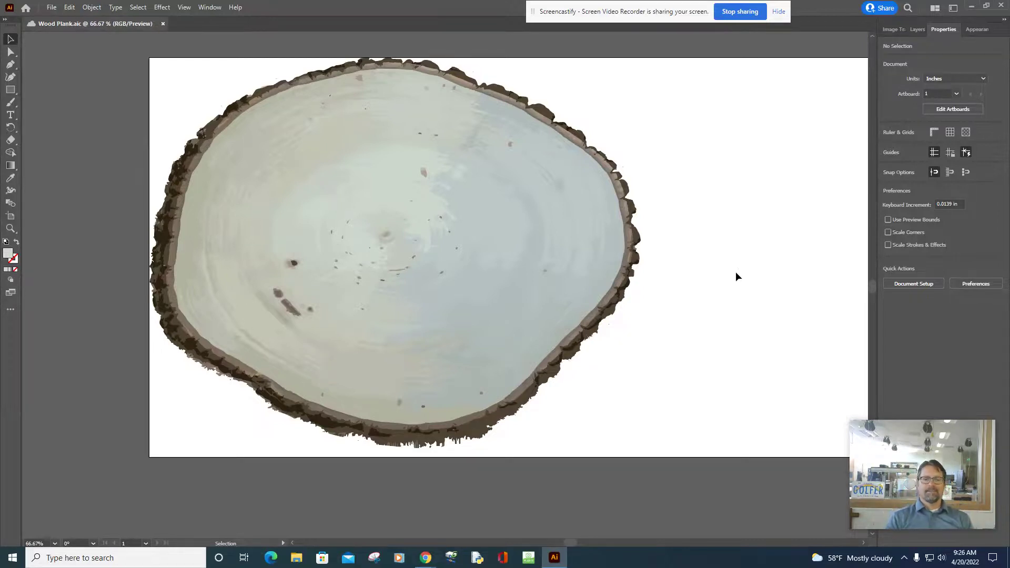